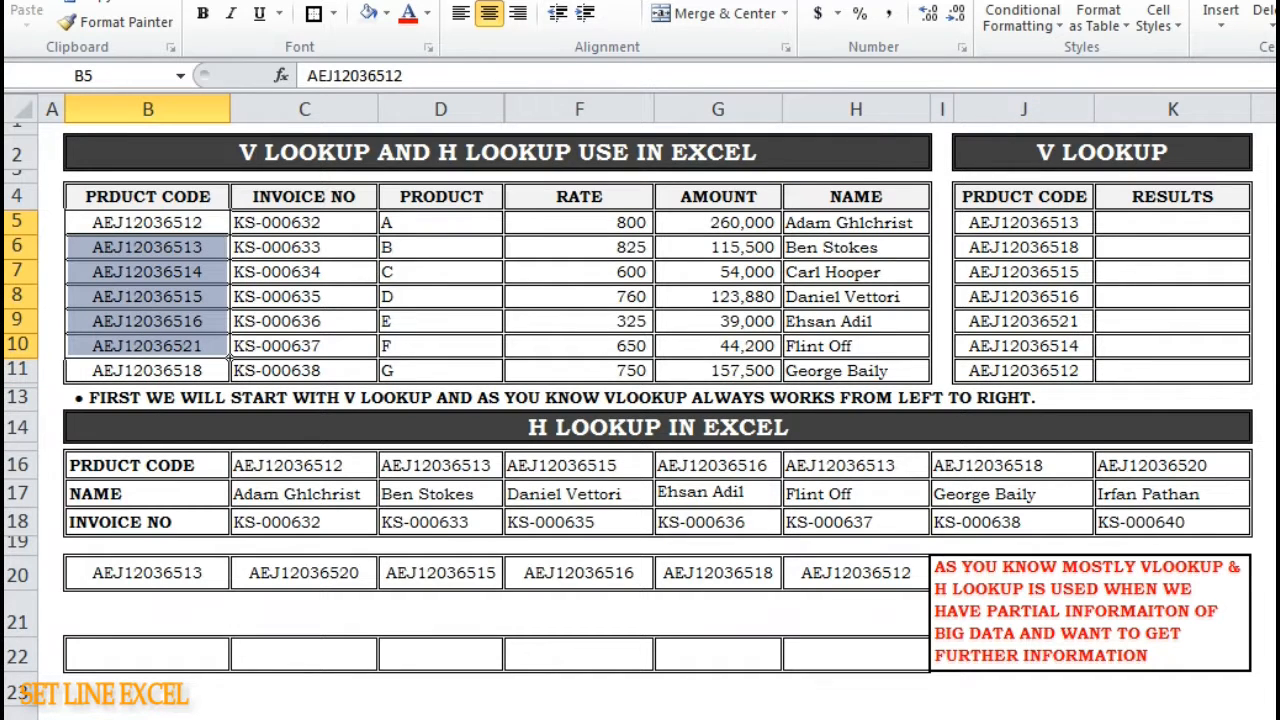
Replace the note in row 13 with "THAT WE HAVE THIS INFROMATION" and select the V LOOKUP product codes J5:J11.
left_click(843, 397)
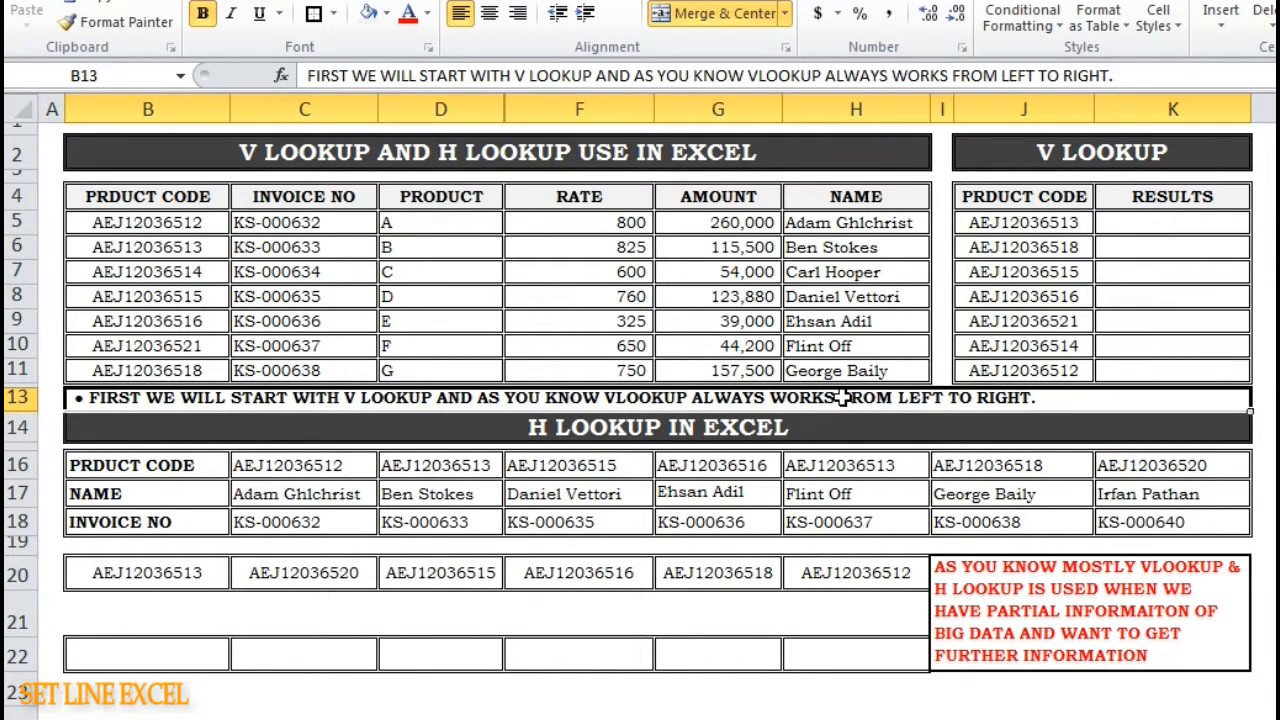
type("THAT WE HAVE THIS INFROMATION")
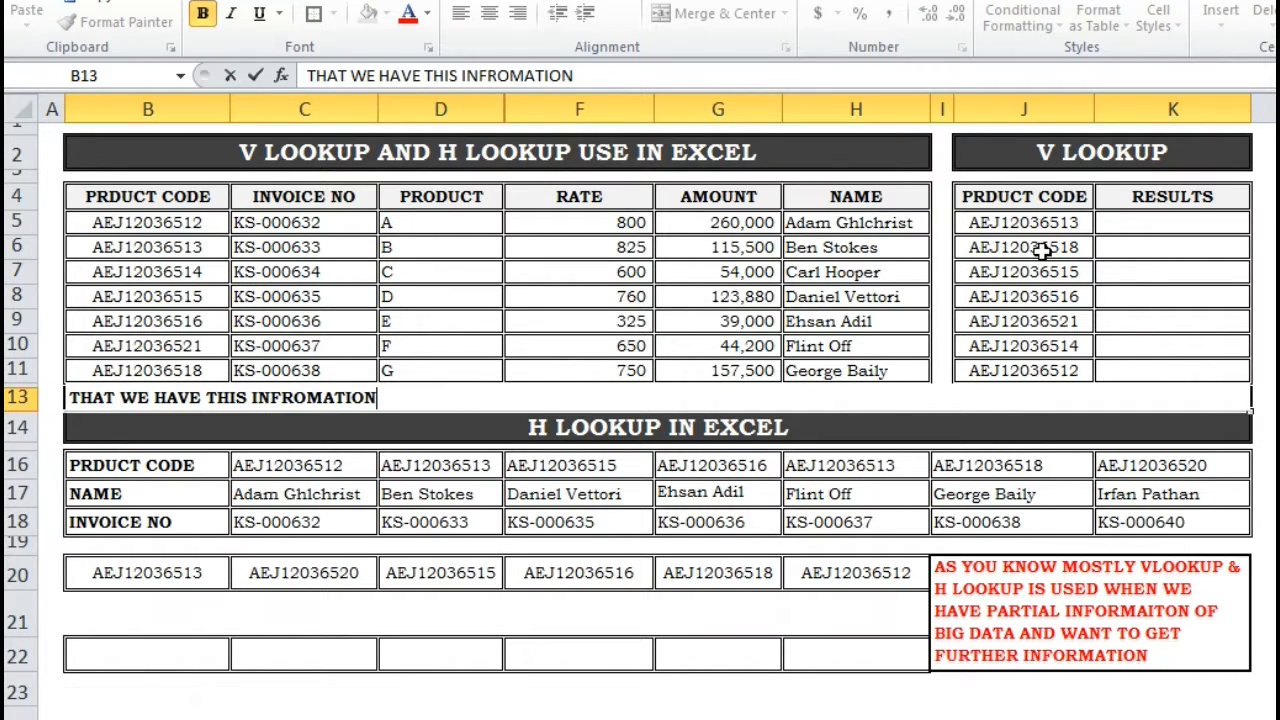
left_click_drag(1023, 222, 1020, 363)
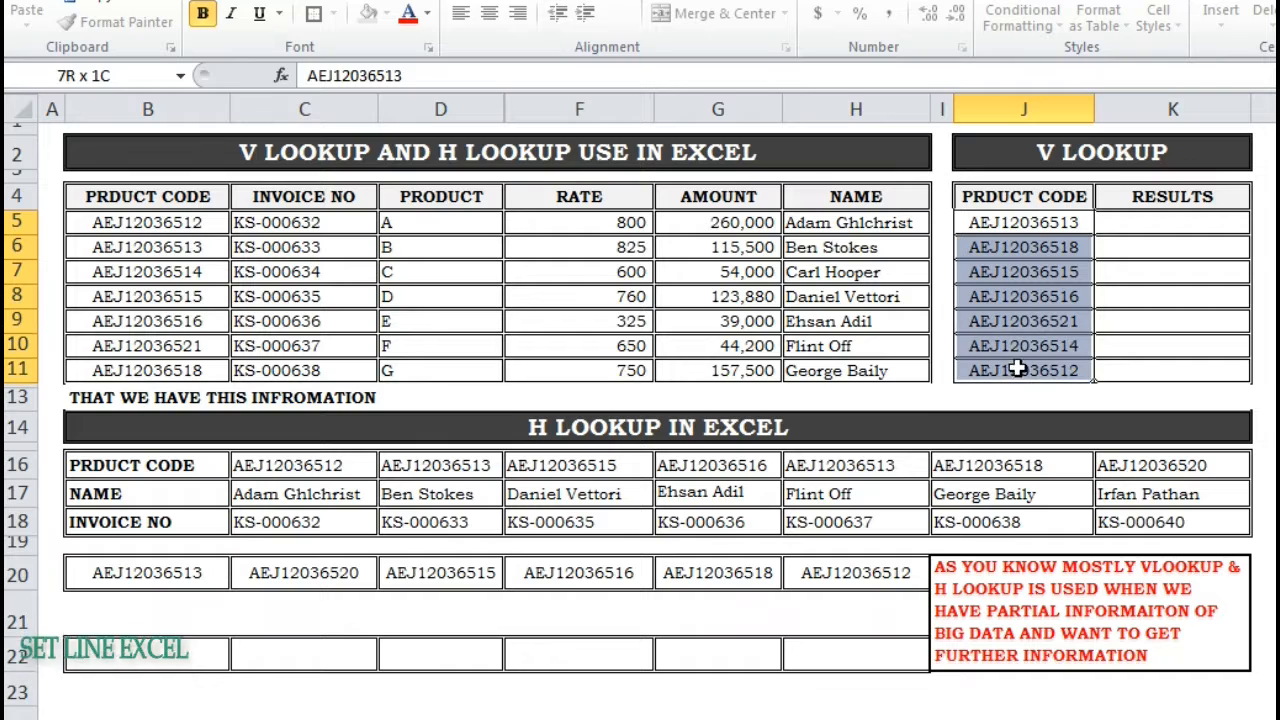
Extend the row 13 note with "ON THE BASIS OF THIS INFORMATION WE WANT TO KNOW THE NAME OF SUPPLIER OF INVOICE NO.".
left_click(428, 397)
double_click(428, 397)
type("ON THE BA")
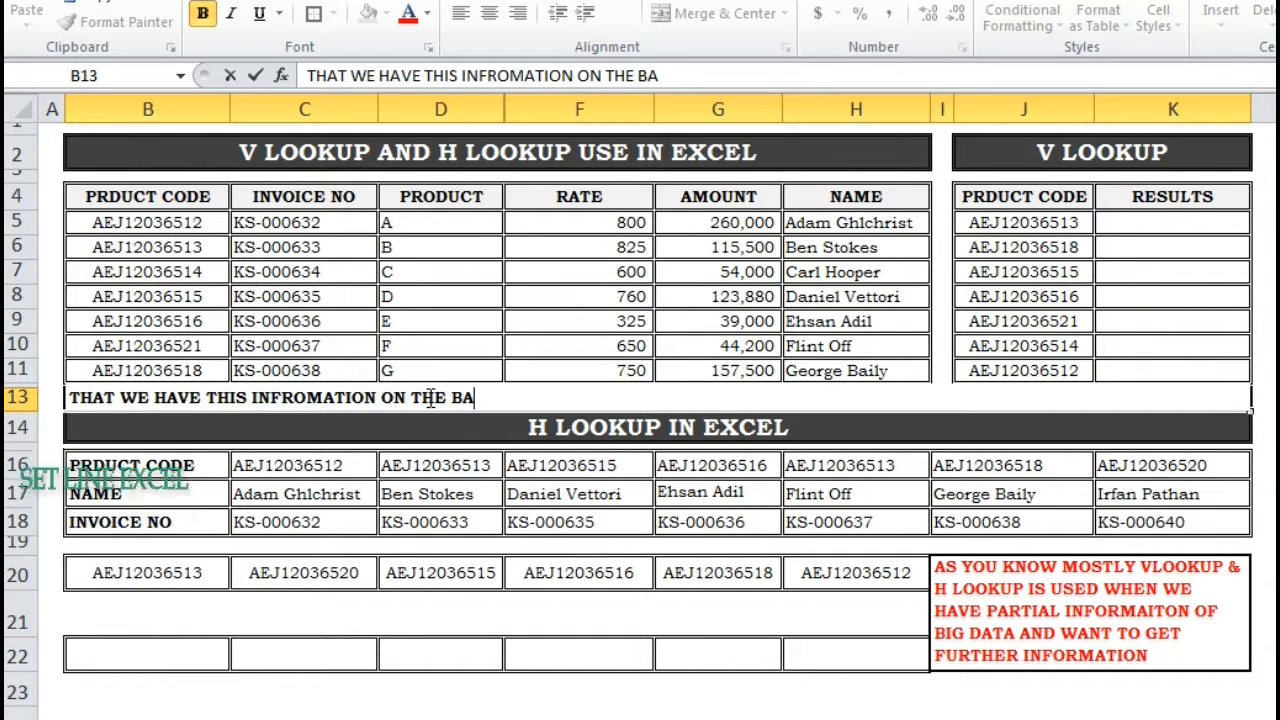
type("SIS OF THIS INFORMATION WE")
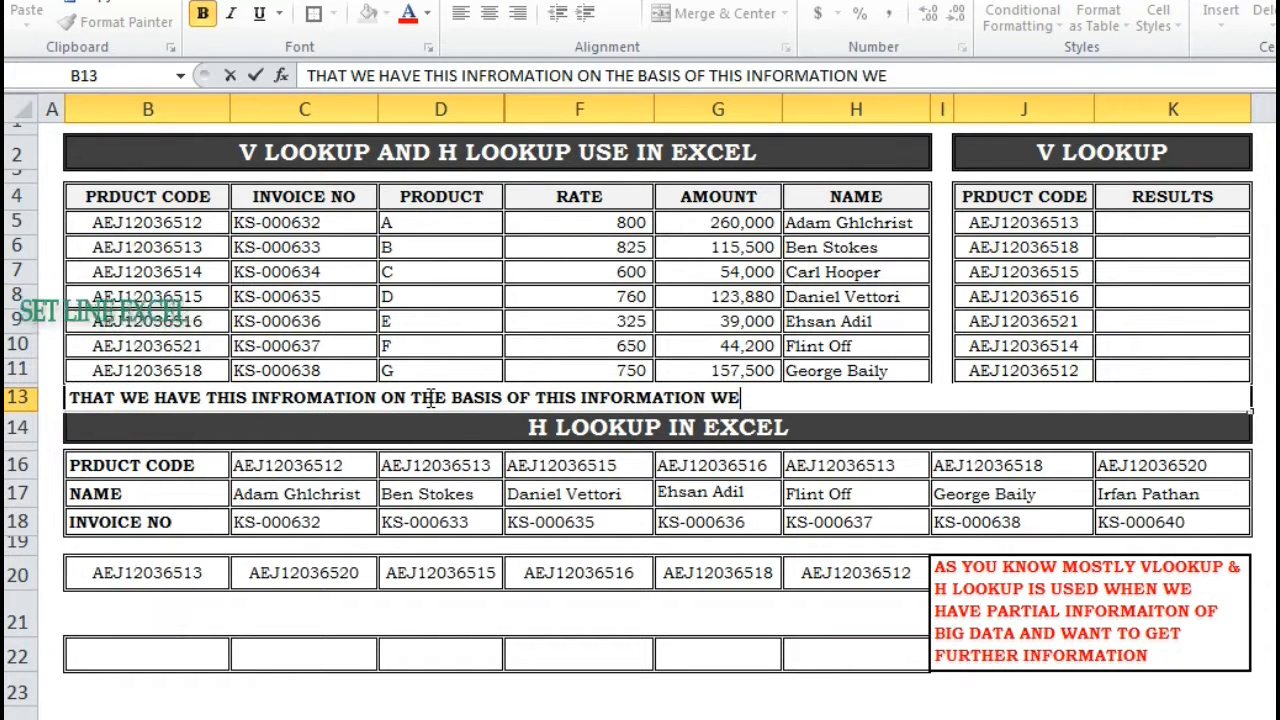
type(" WANT TO KNOW ")
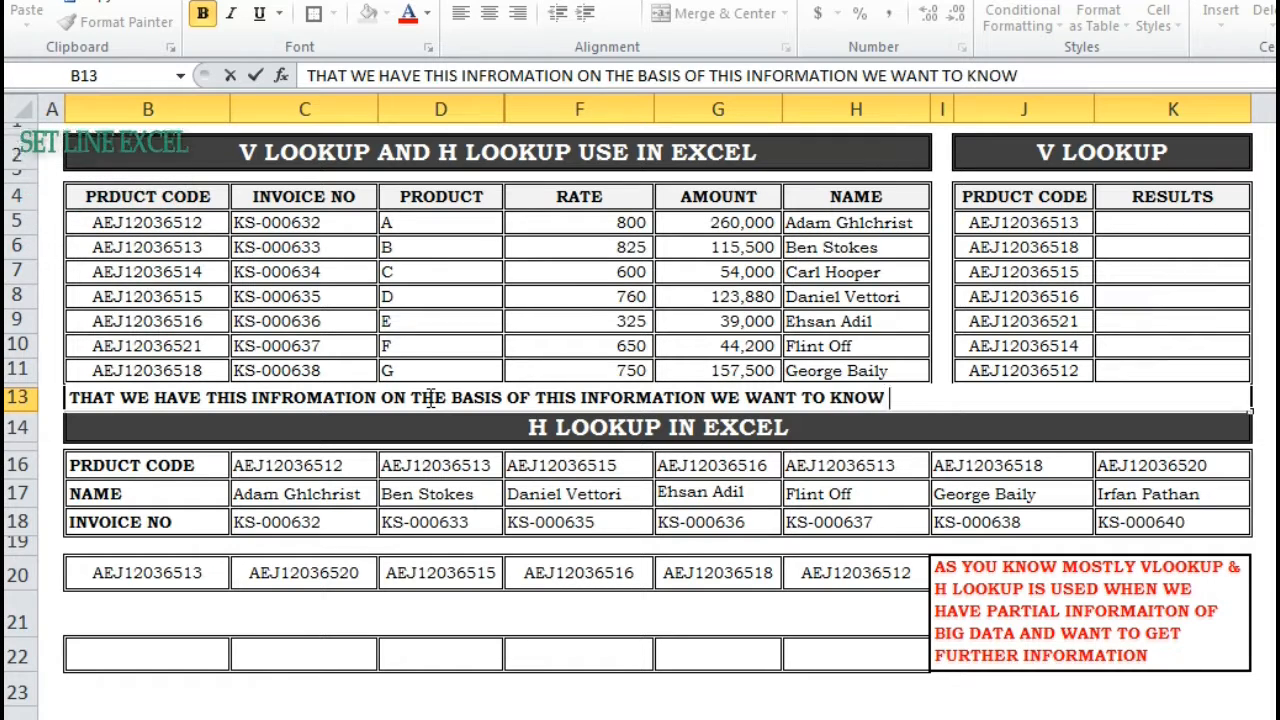
type("THE NAME OF SUU")
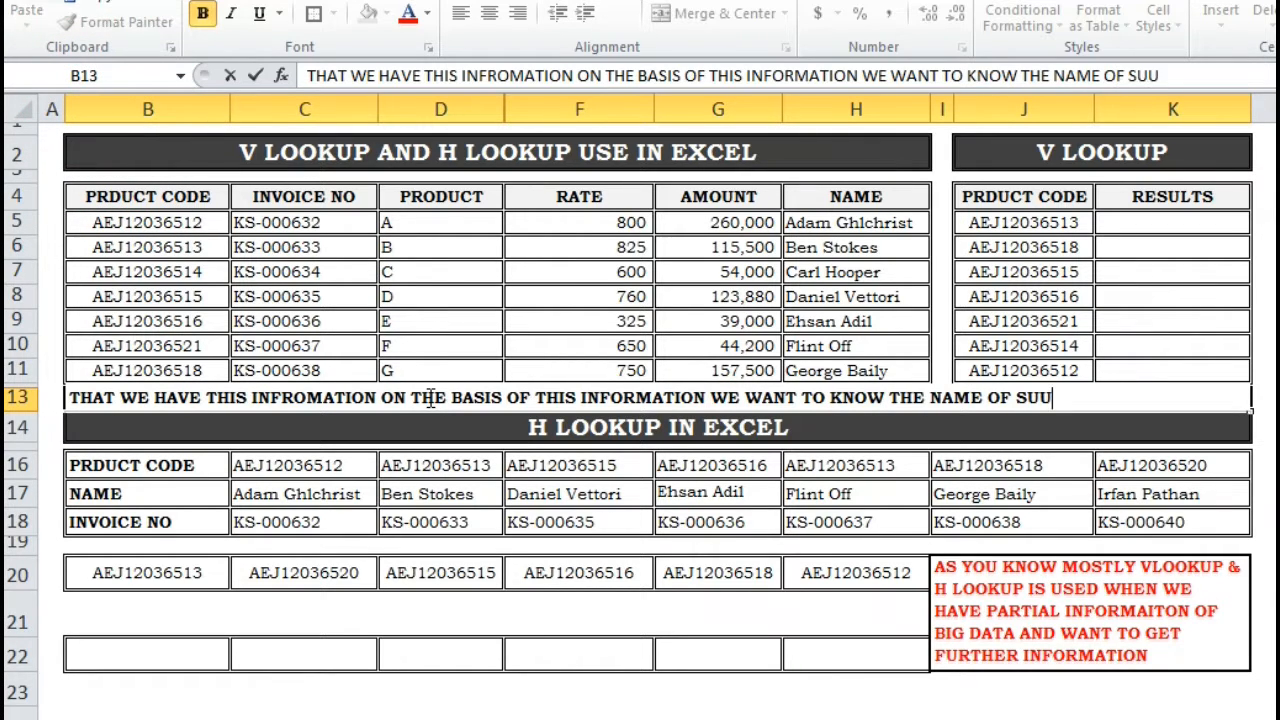
type("PLIER OF INVOICE NO.")
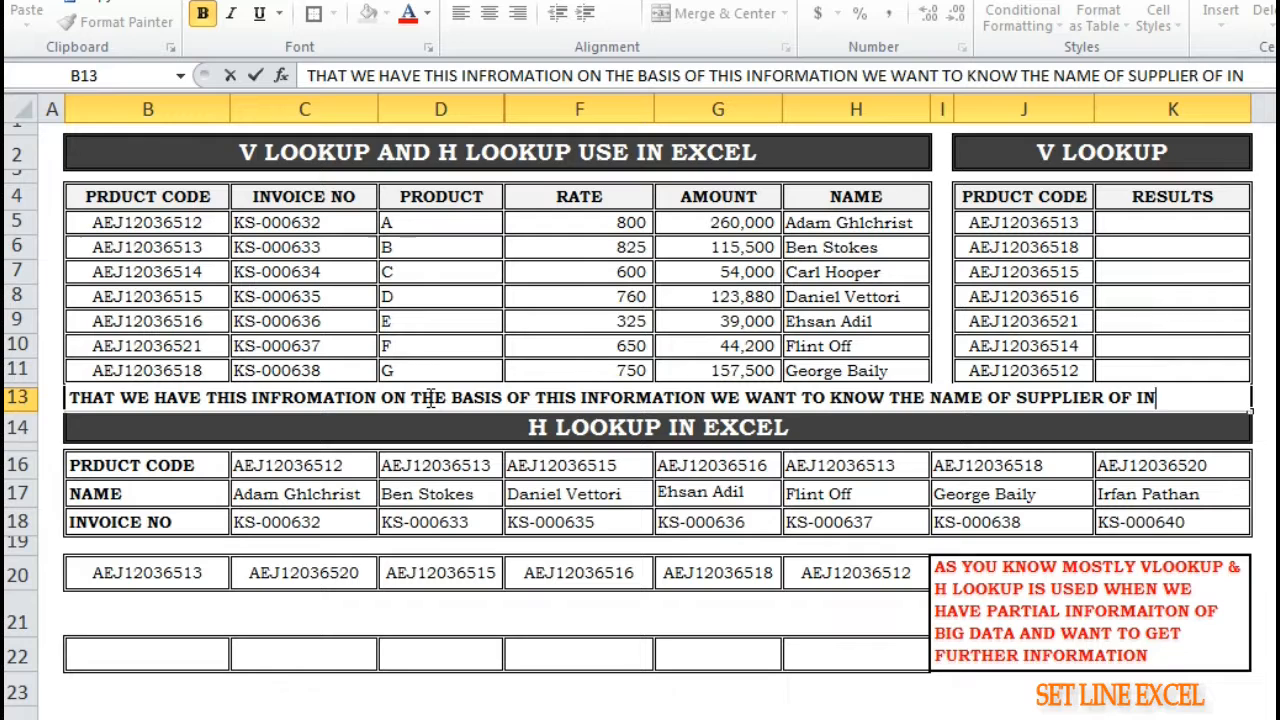
key("Return")
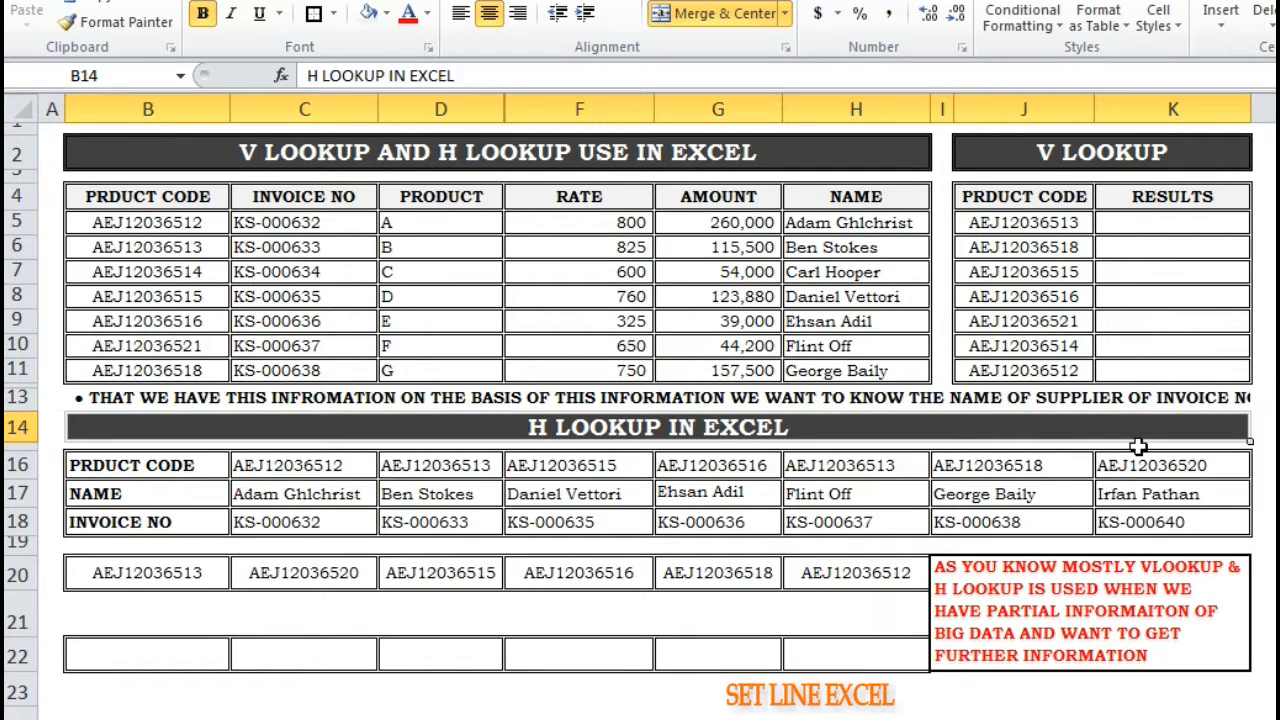
Change the font colour of the note in merged cell B13 to red.
left_click(1274, 493)
left_click(694, 391)
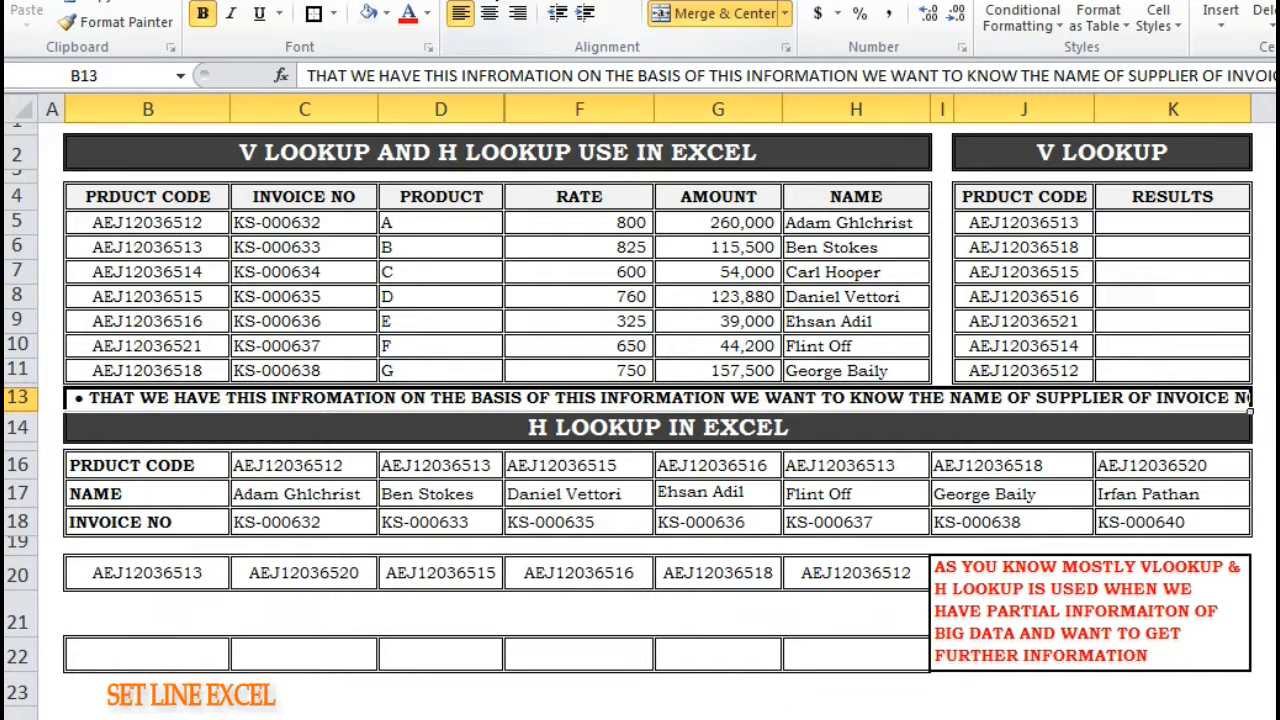
left_click(1275, 446)
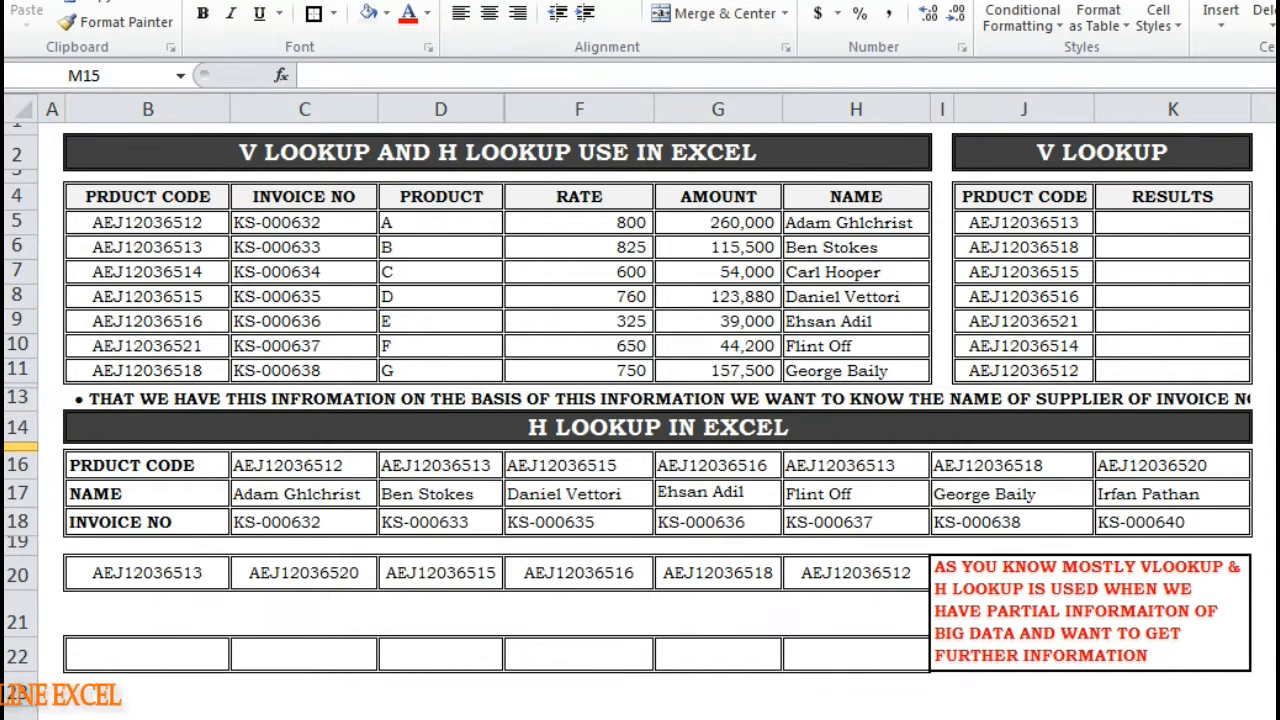
left_click(779, 401)
left_click(408, 13)
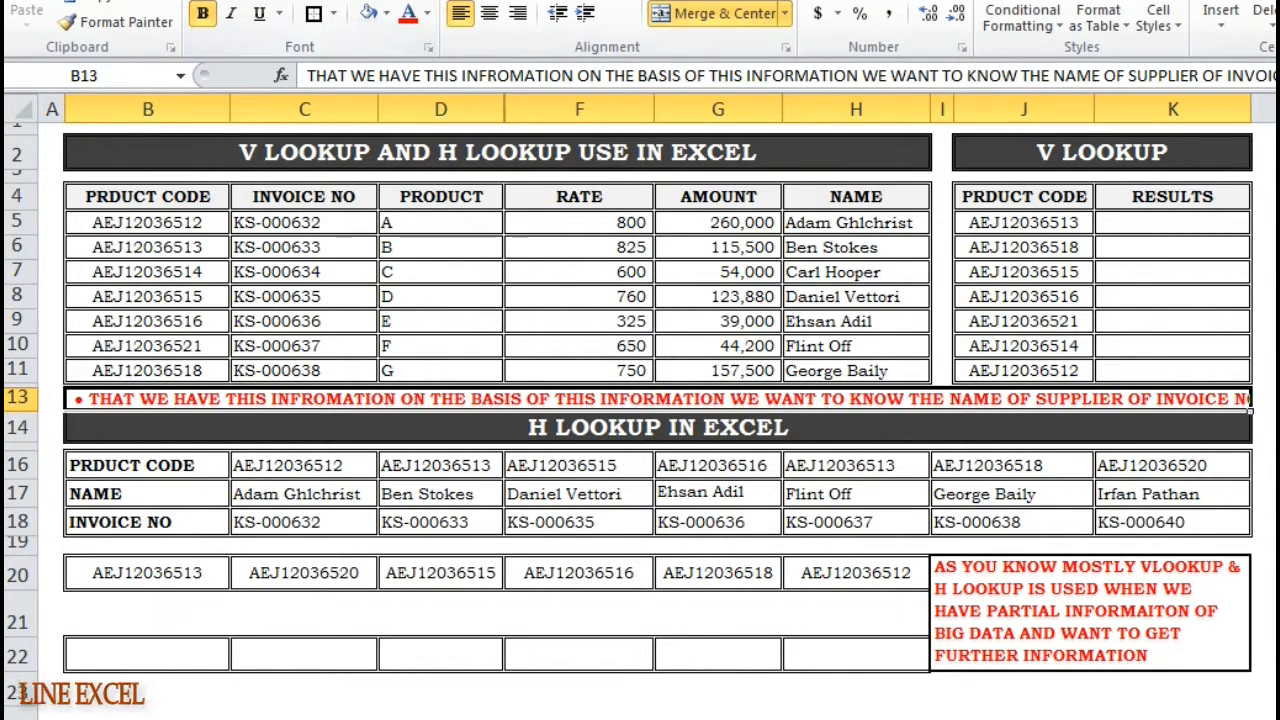
left_click(1090, 428)
left_click(1082, 412)
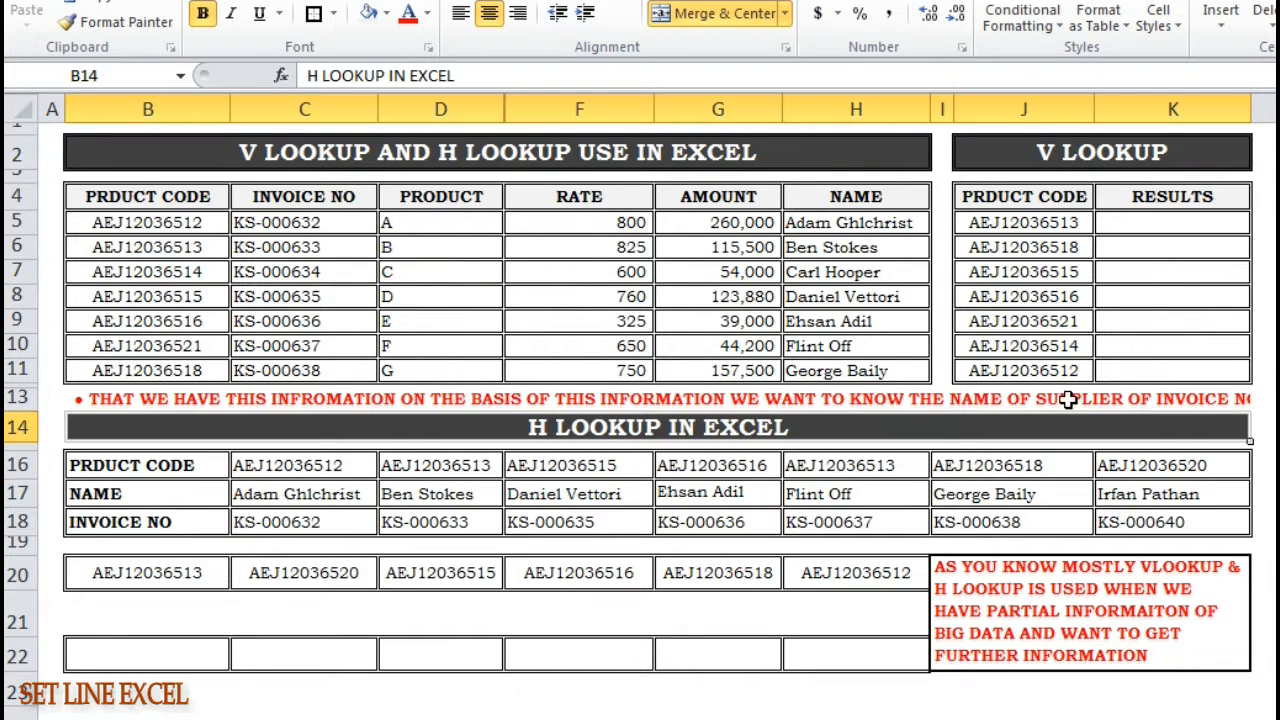
left_click(1068, 397)
Begin a VLOOKUP formula in K5 with J5 as the lookup value and B5:H11 as the table array.
left_click(1180, 222)
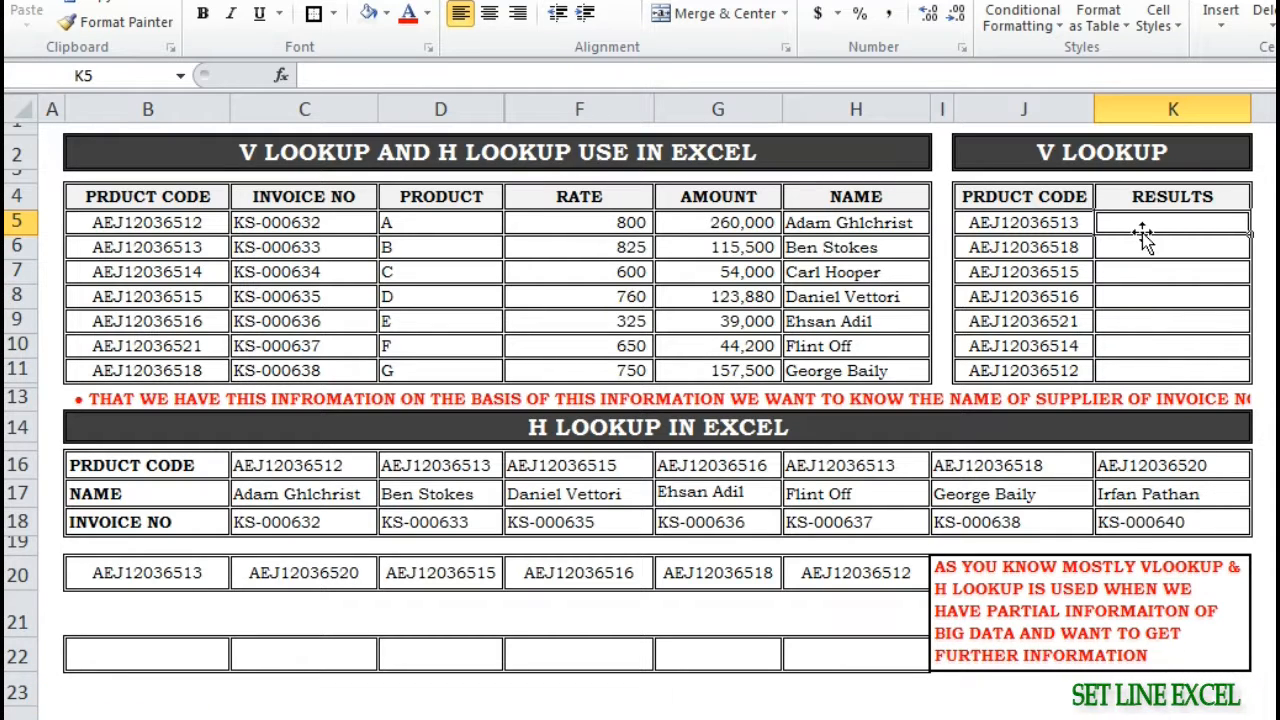
type("=")
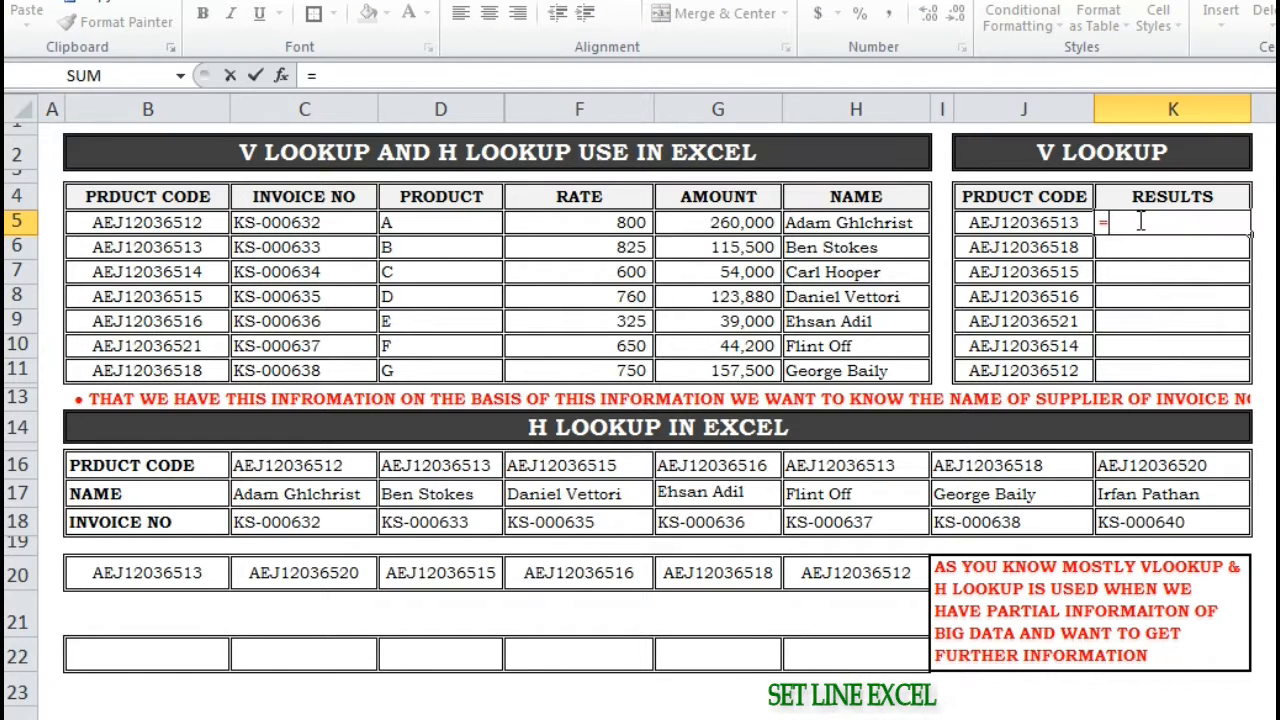
type("VLOO")
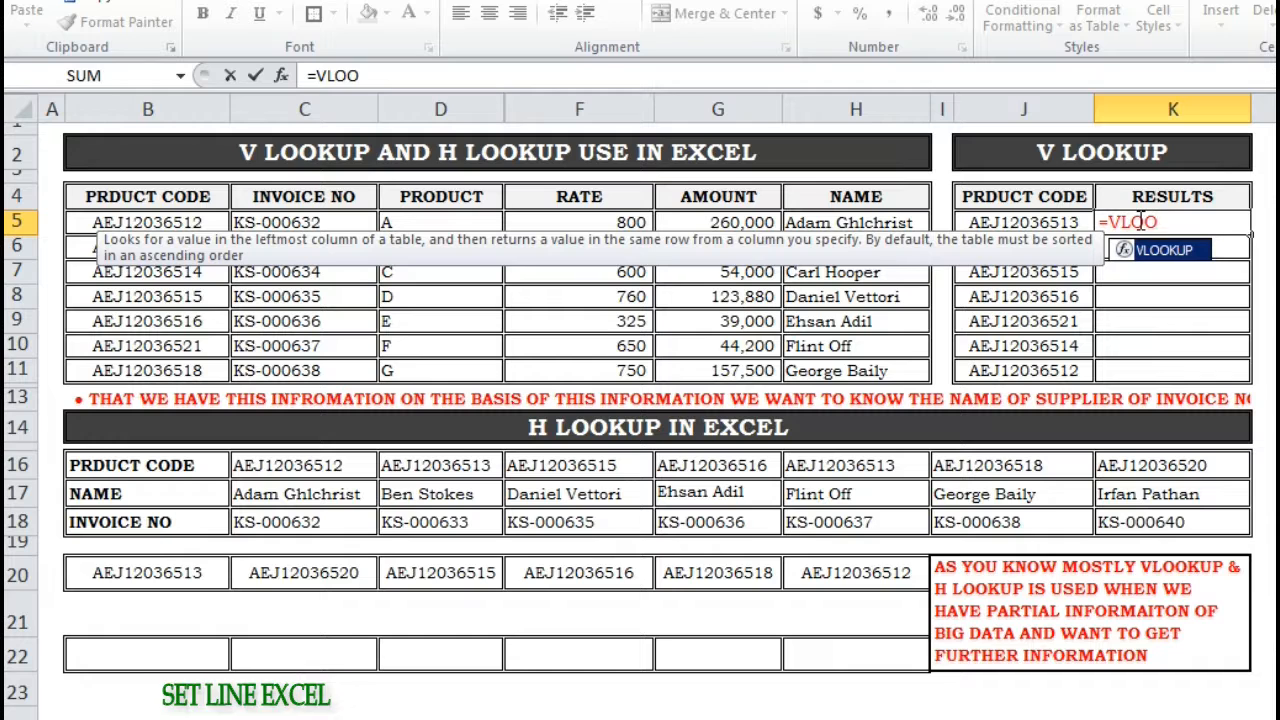
key("Tab")
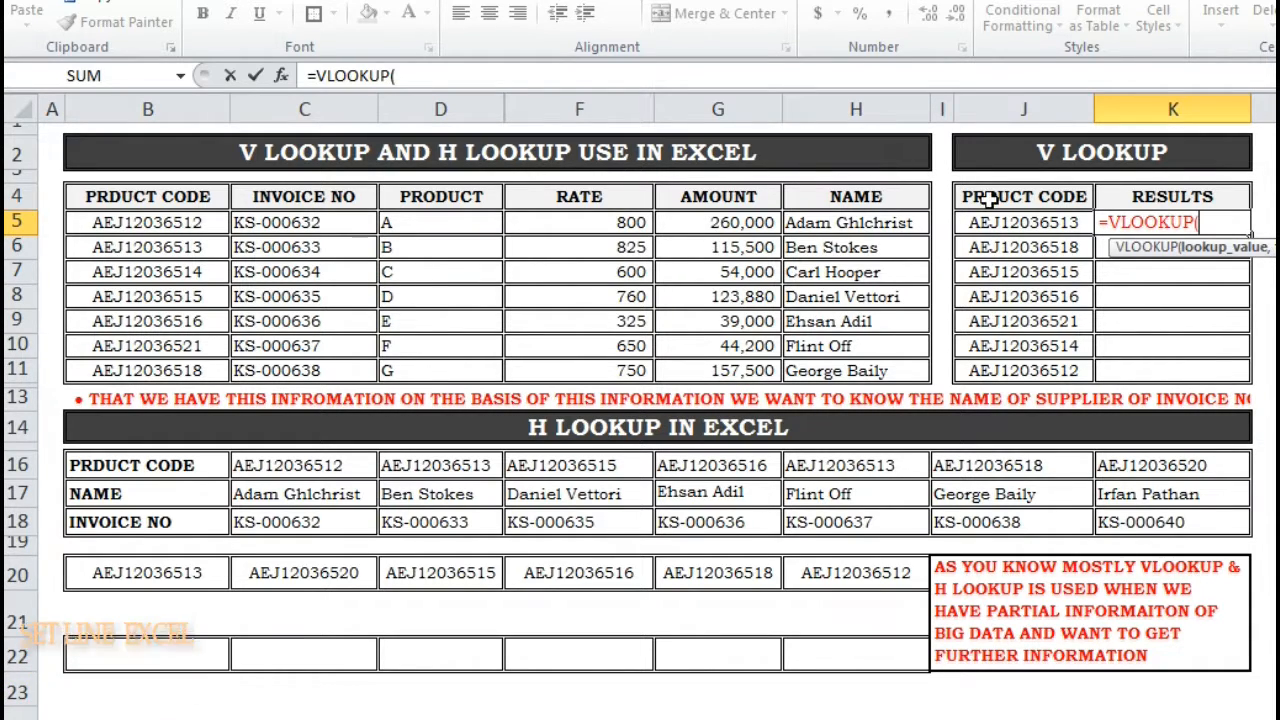
left_click(1035, 221)
type(",")
left_click_drag(143, 220, 857, 366)
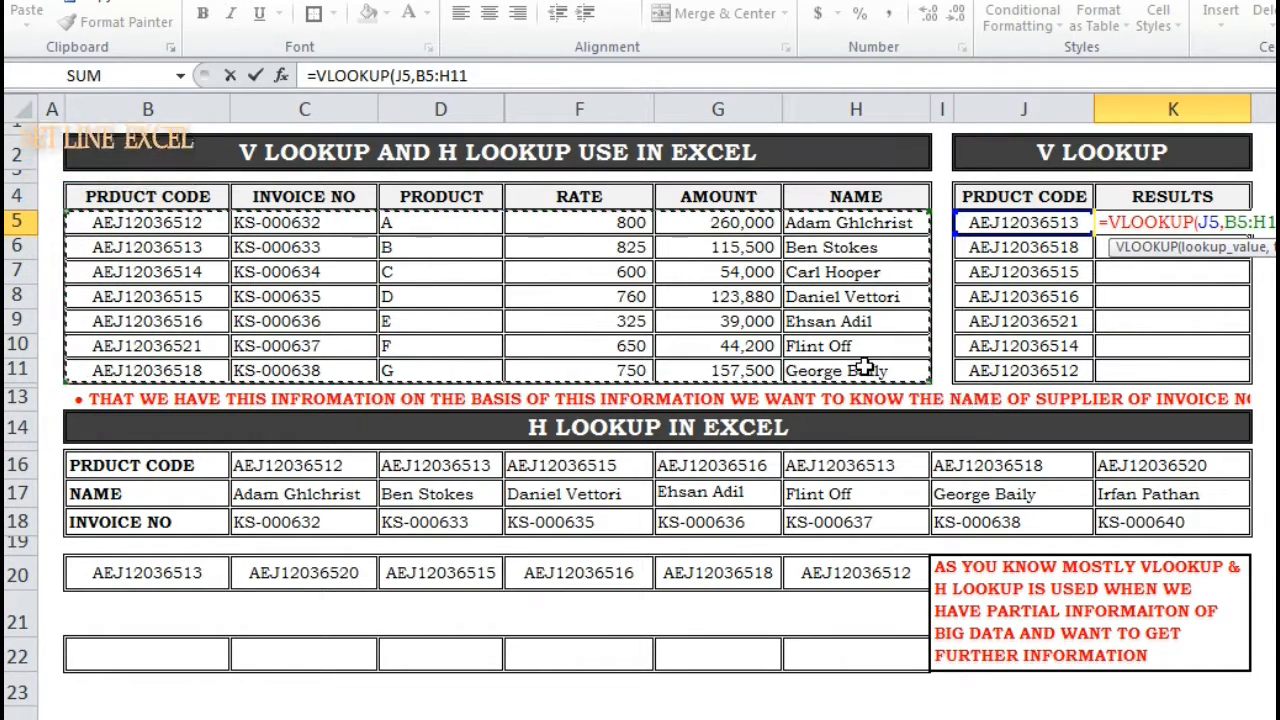
type(",")
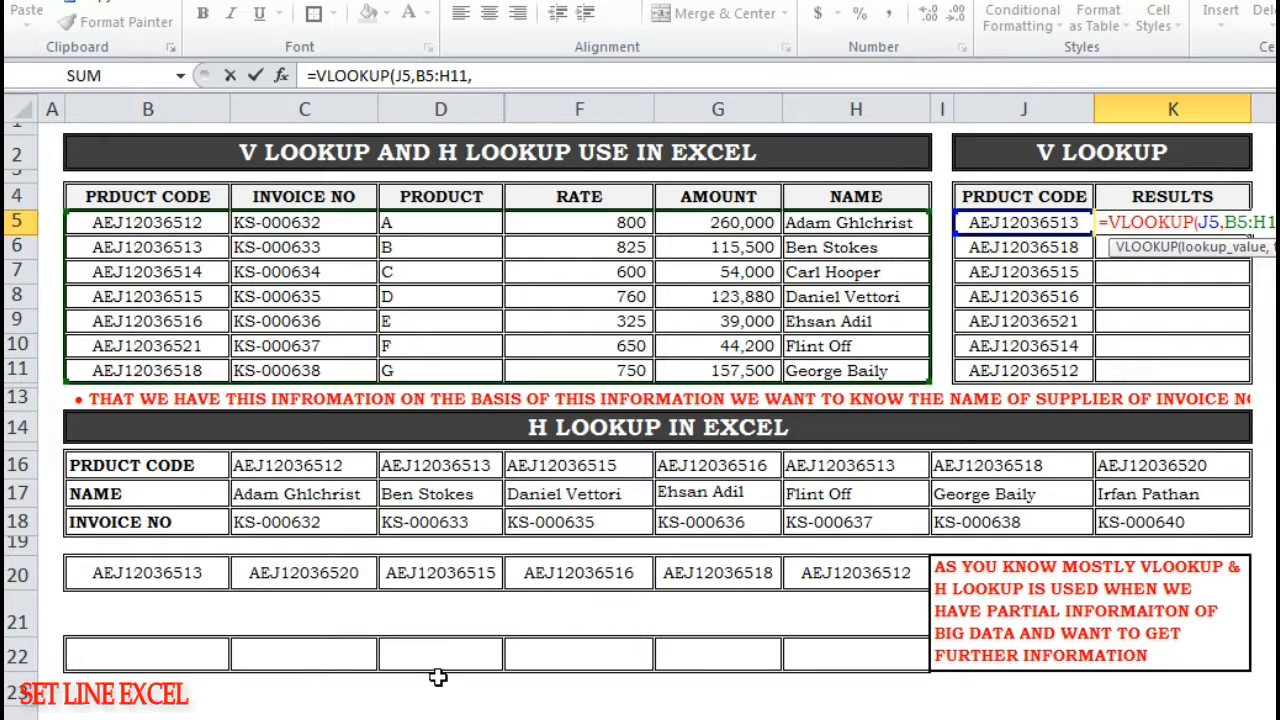
Switch to Notepad and write "HERE AFTER SELECTION OF DATA NEXT CRITARIA IS WHICH CELL VALUE RESULTS WE WANT TO KNOW ON THE".
key("alt+Tab")
type("HE")
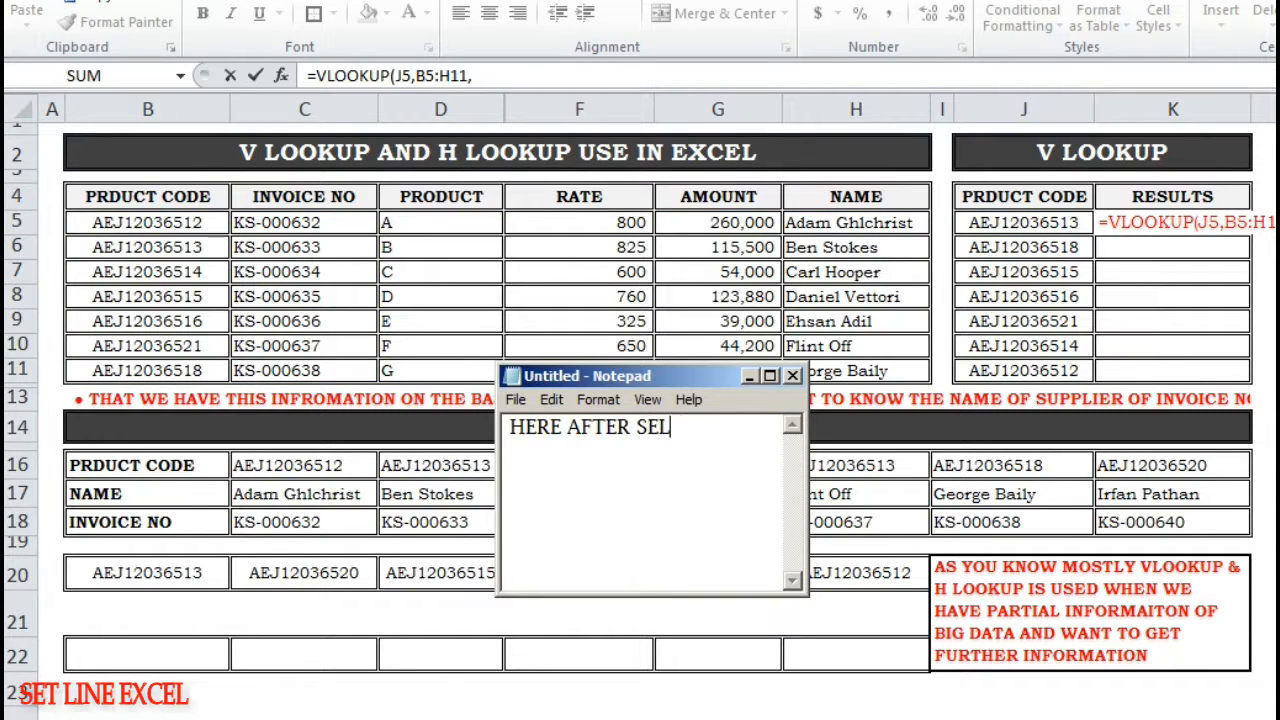
type("RE AFTER SELECTION OF DATA NEXT")
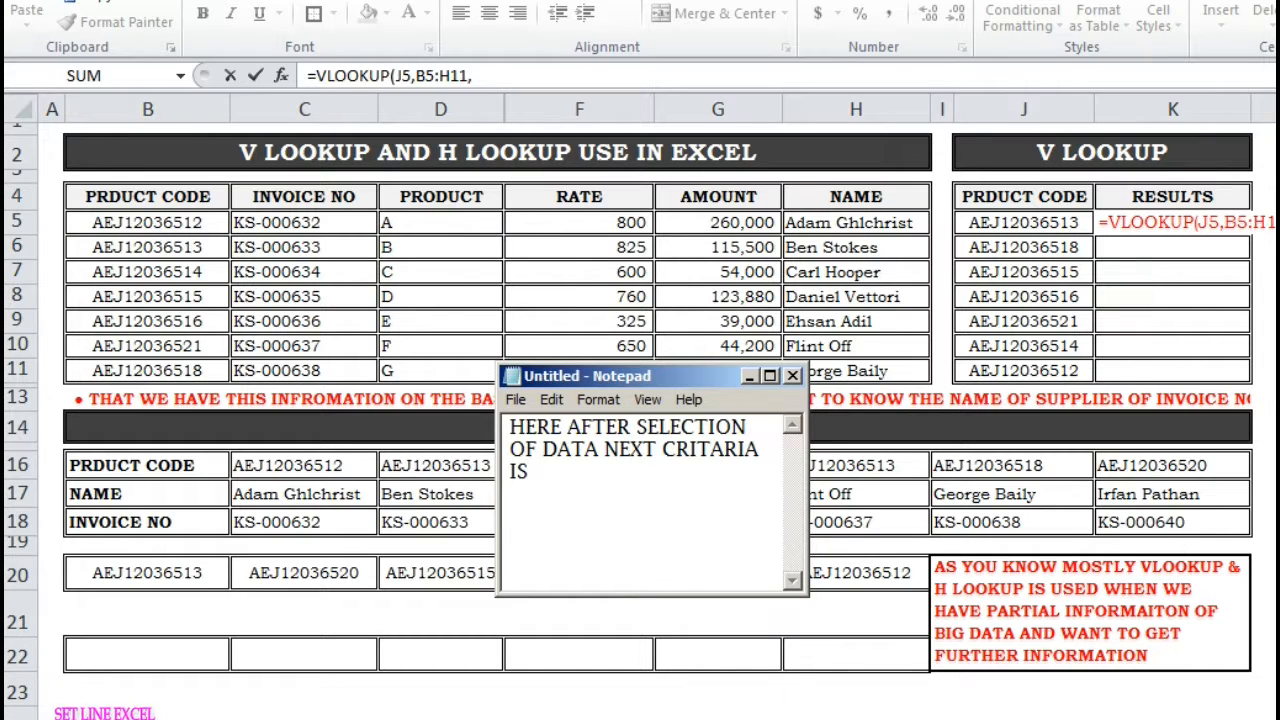
type("CRITARIA IS WHICH CELL VALUE RESULTS WE WANT TO KNOW ON THE B")
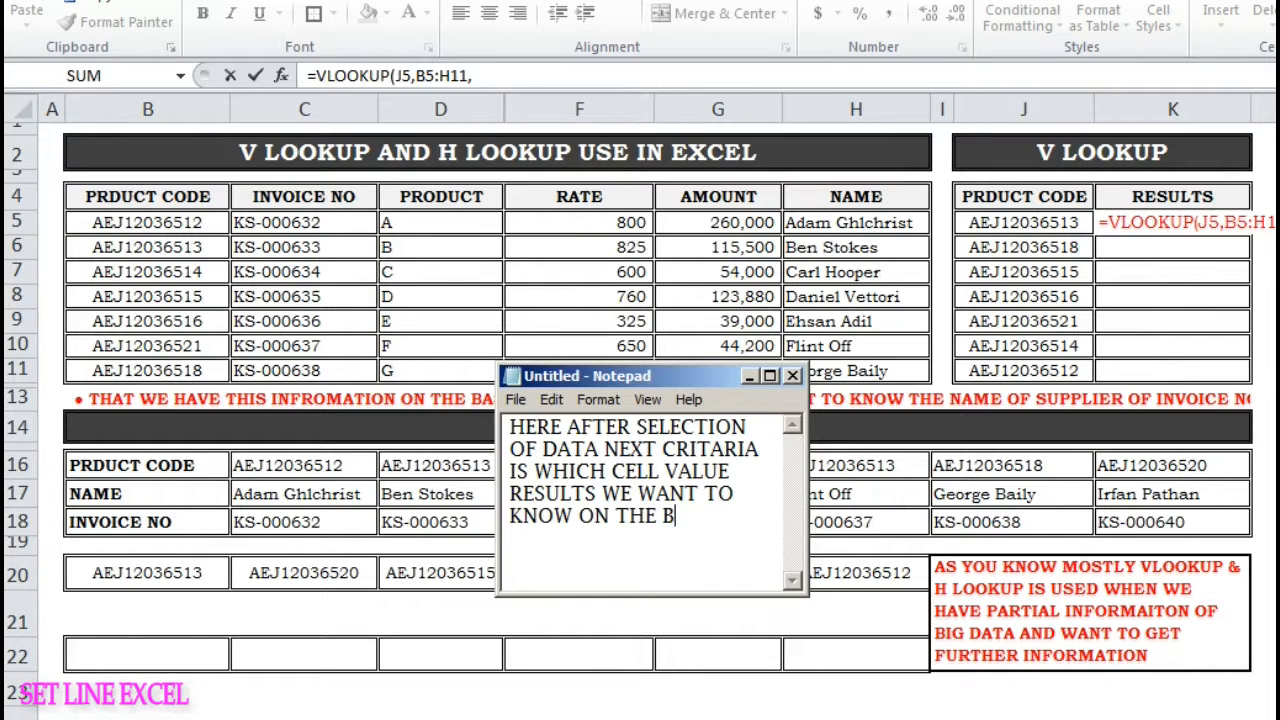
Finish the Notepad sentence with "BASIS OF MATCHIG THIS J CELL VALUE WITH B CELL.".
type("ASIS OF MATCHI")
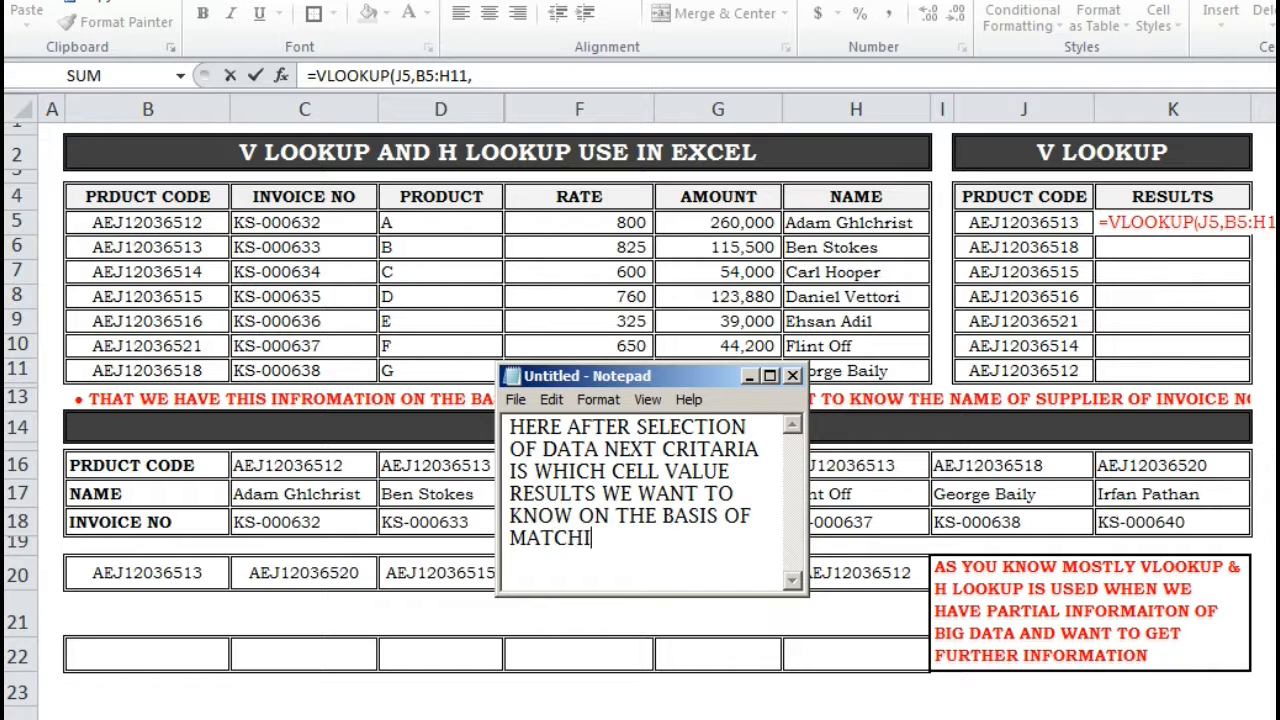
type("LL VALUE WITH B C")
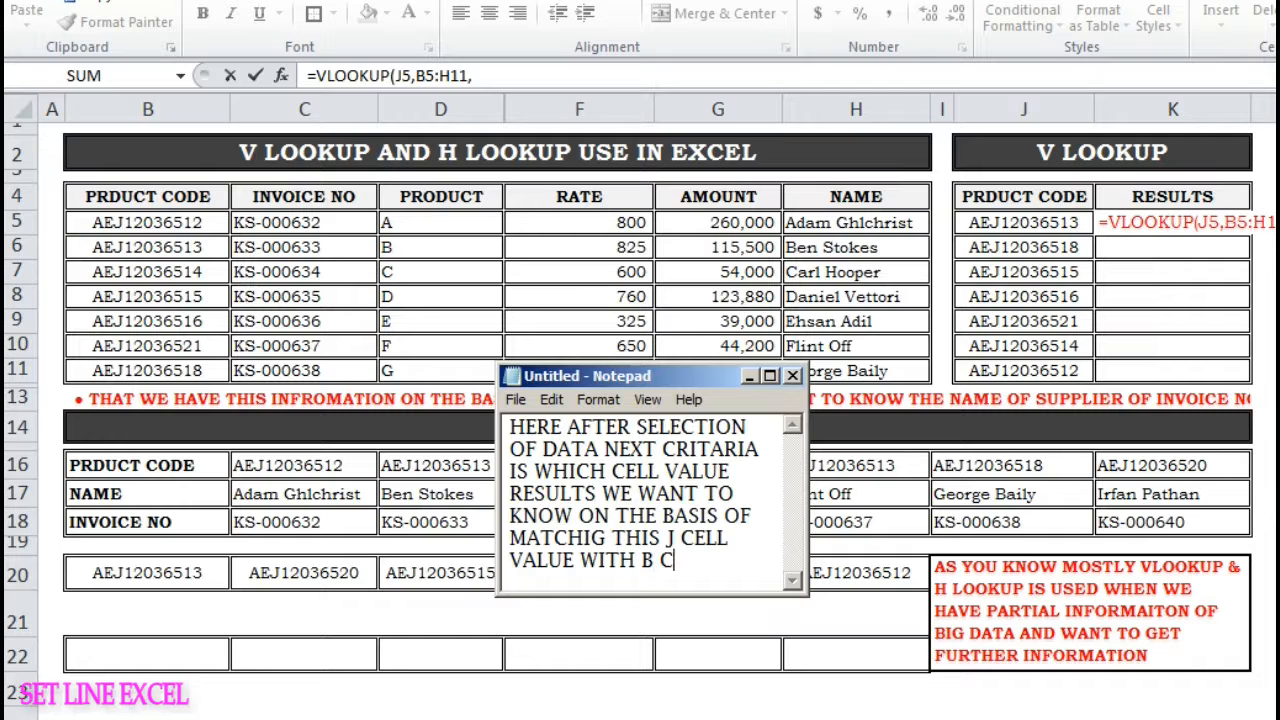
type("ELL.")
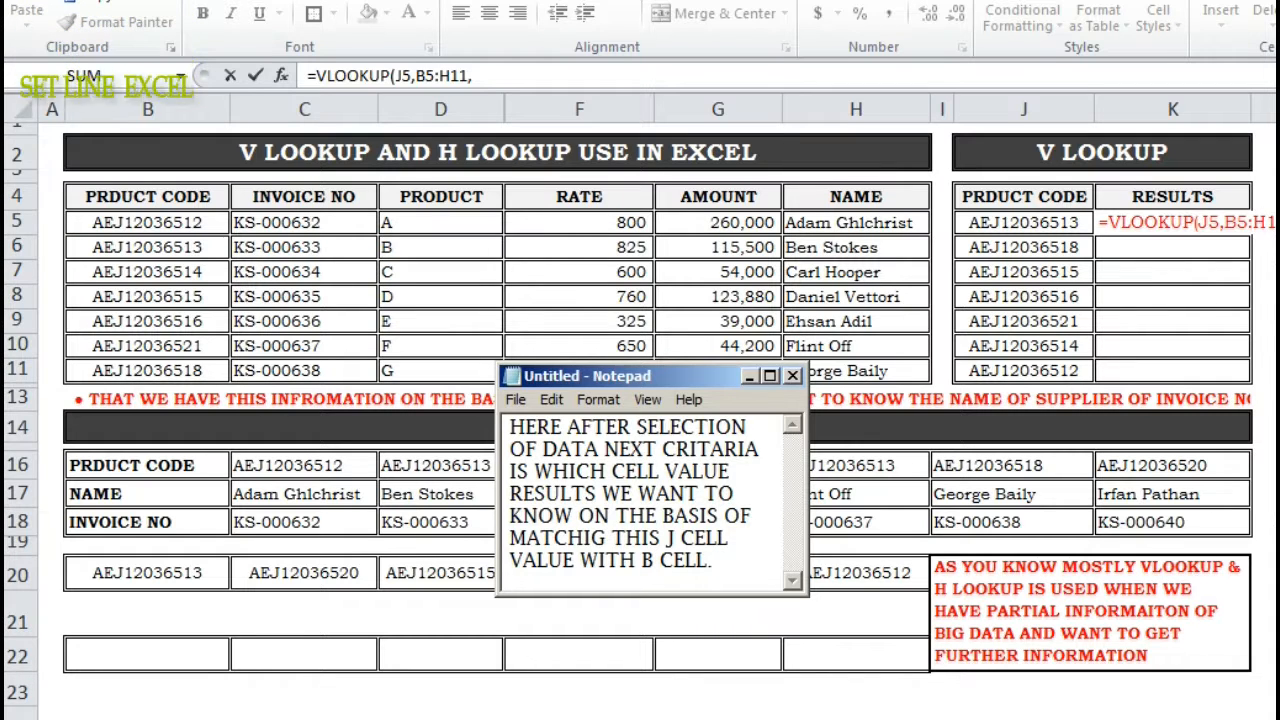
Replace the Notepad text with "IF WE WANT TO KNOW THE NAME THE WE WILL COUNT THE NUMBER OF CELLS FROM FIRST CELL TO NAMES. 7".
key("ctrl+a")
key("BackSpace")
type("IF WE WANT TO KNOW THE")
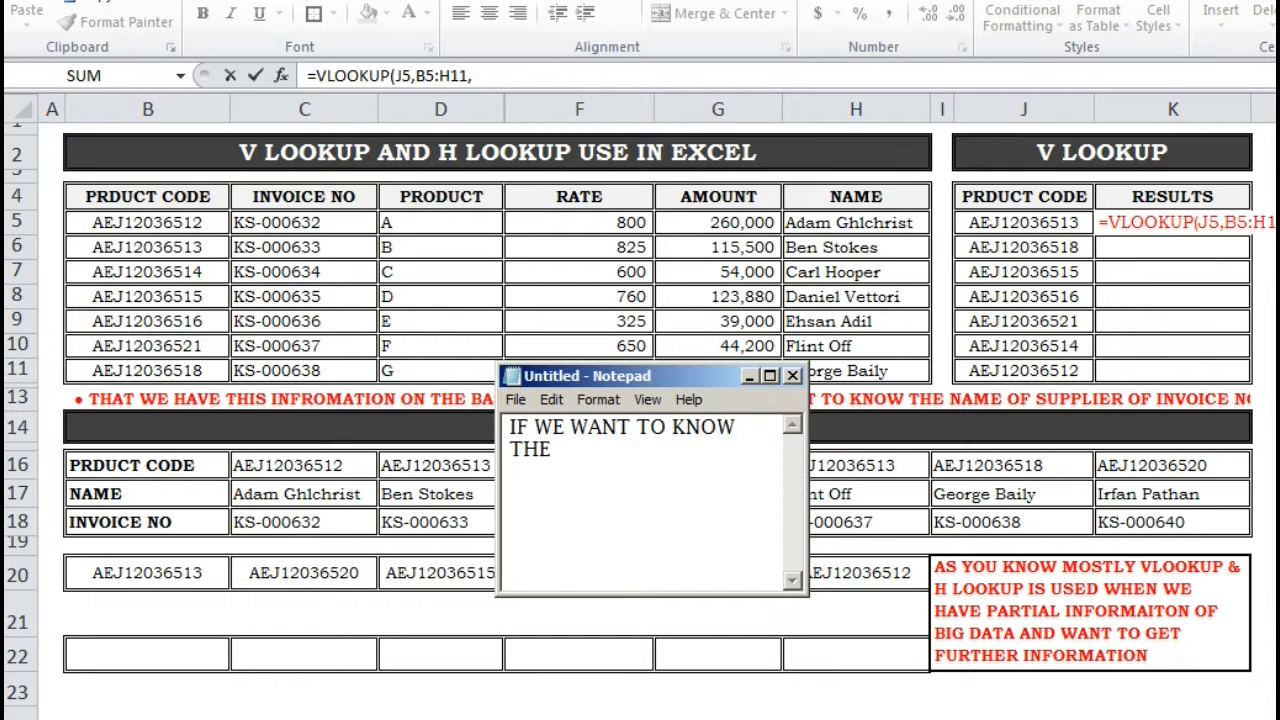
type(" NAME THE WE WILL")
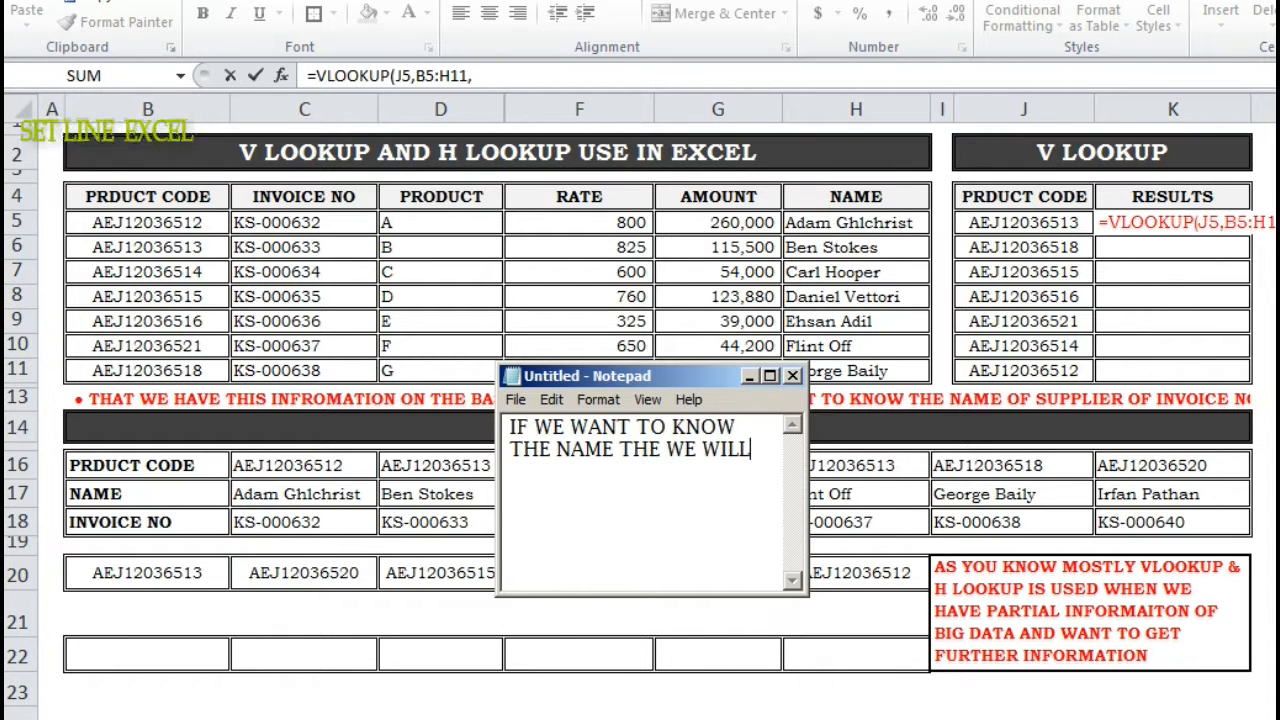
type(" COUNT THE NUBER")
key("BackSpace")
key("BackSpace")
key("BackSpace")
type("MBER OF CELLS")
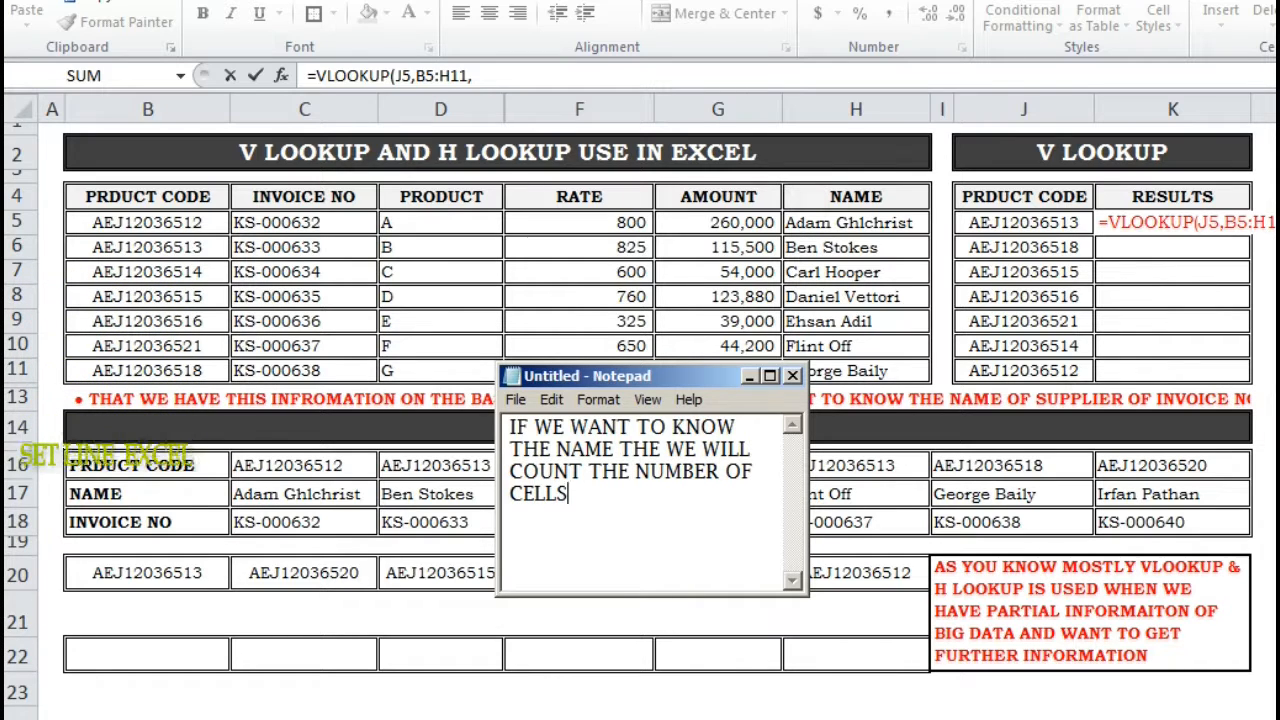
type(" FROM FIRST CELL TO NAMES. 7")
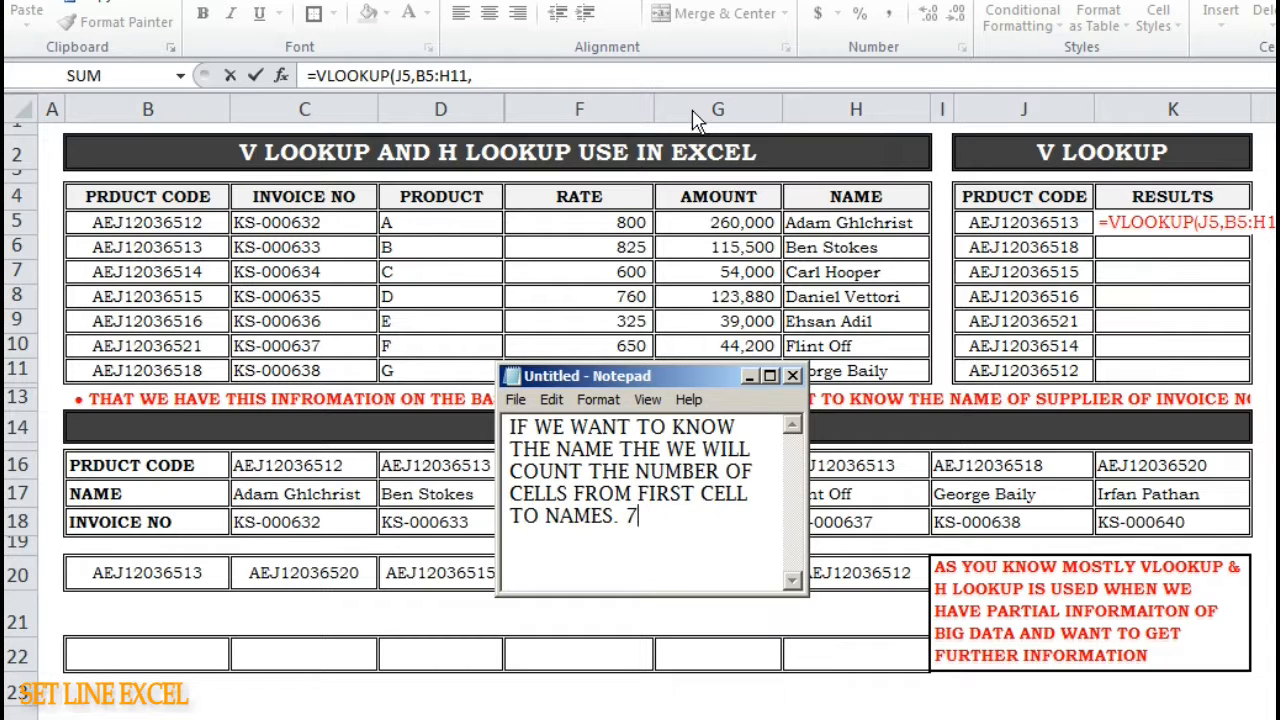
Switch back to Excel and add 7 as the column index of the VLOOKUP formula, followed by a comma.
left_click(609, 75)
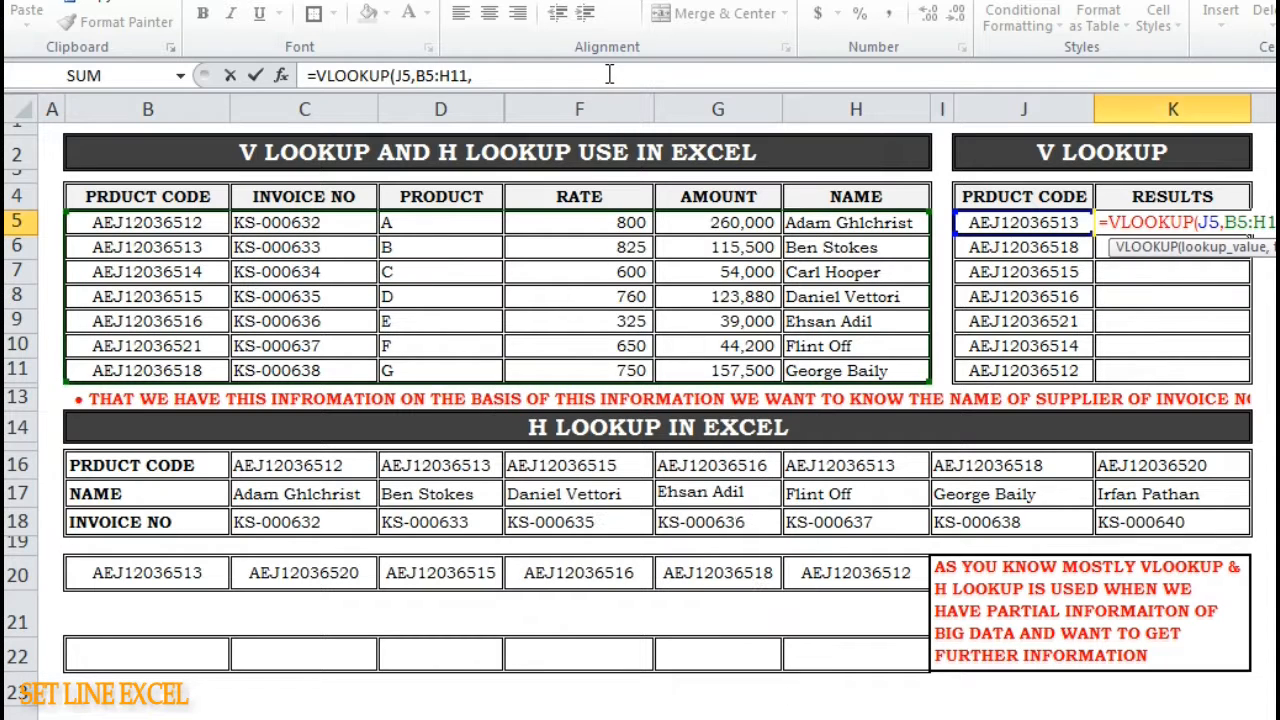
type(",")
Switch to Notepad and replace the text with "FOR EXACT MATCH WILL MENTION NEXT 0 OR FALSE.".
key("alt+Tab")
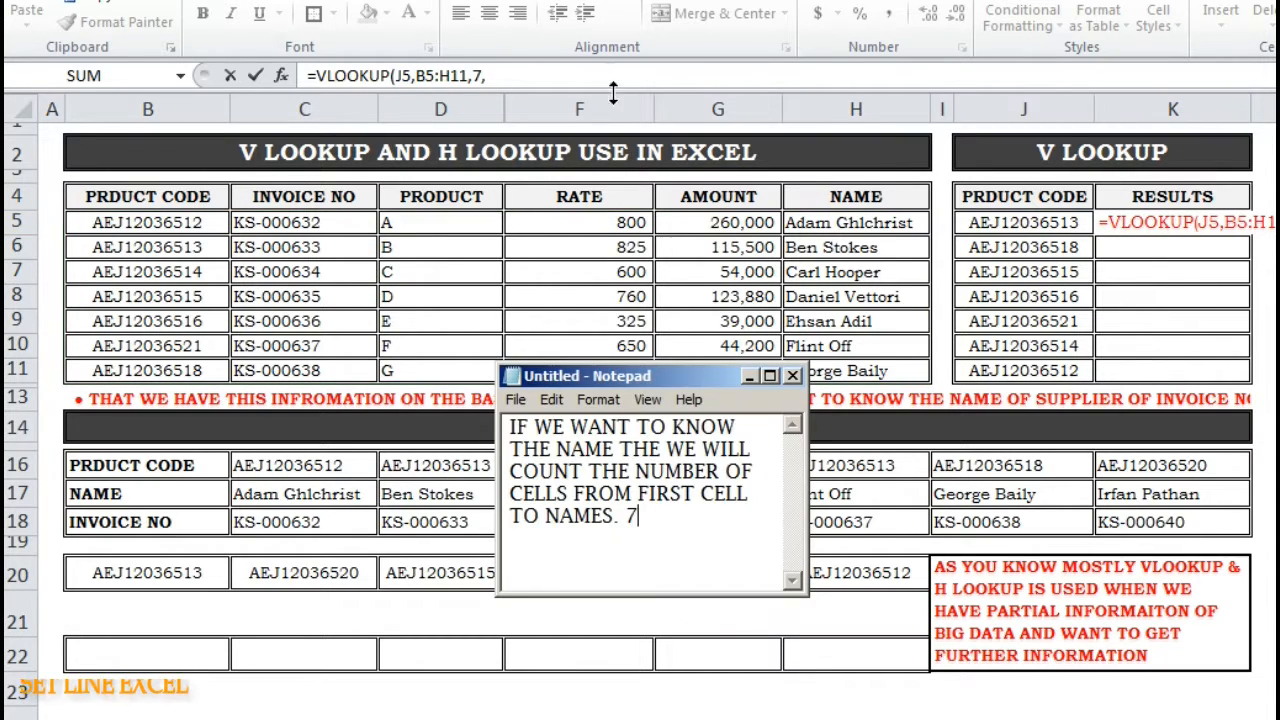
key("ctrl+a")
key("Delete")
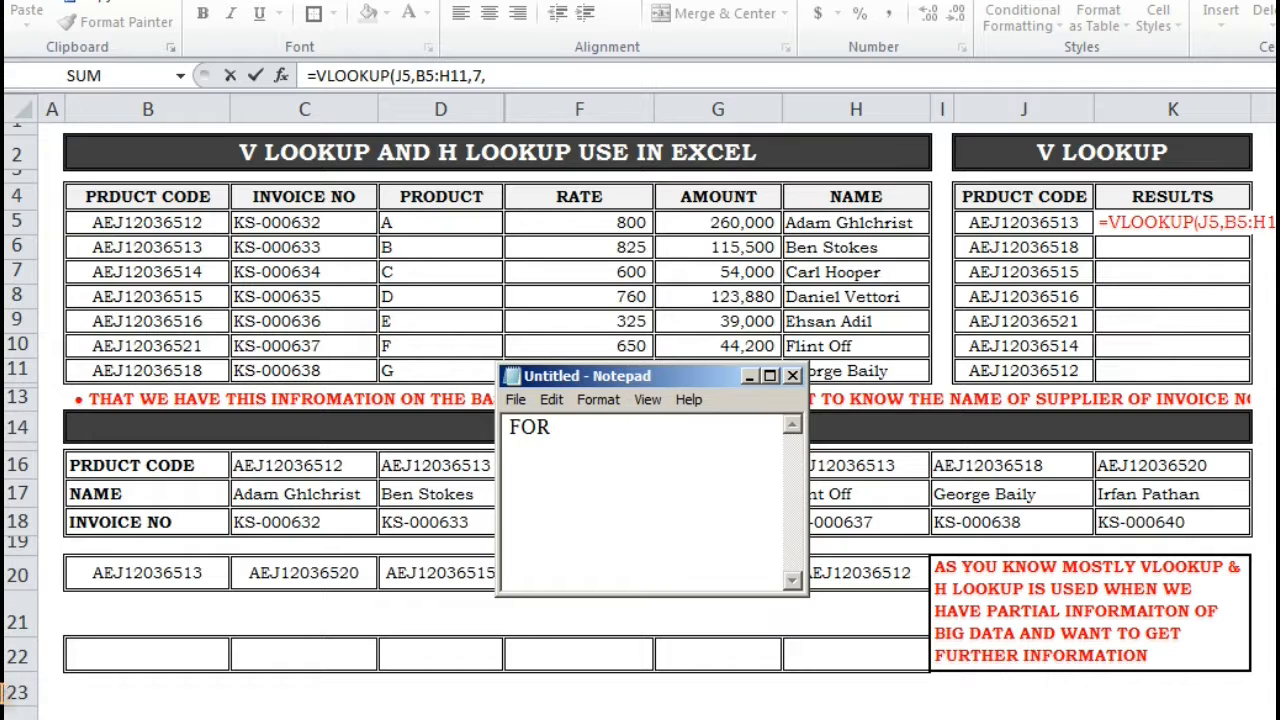
type("FOR EX")
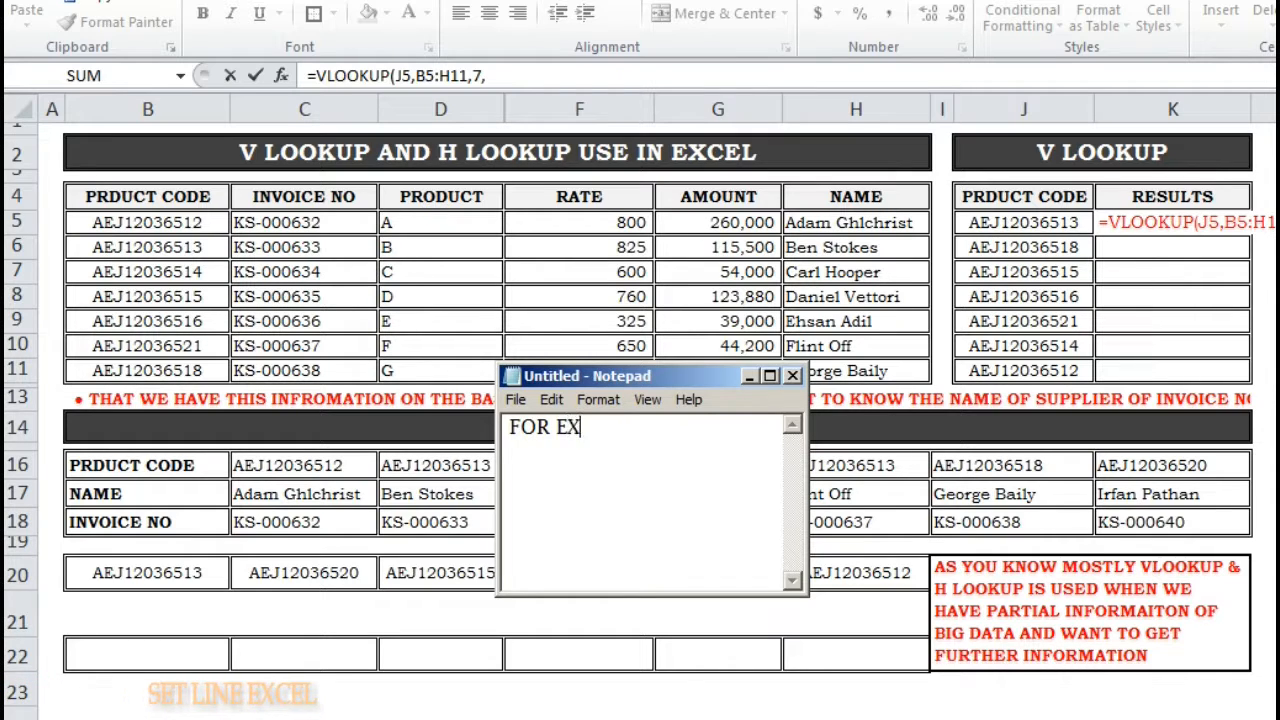
type("ACT MATCH WILL M")
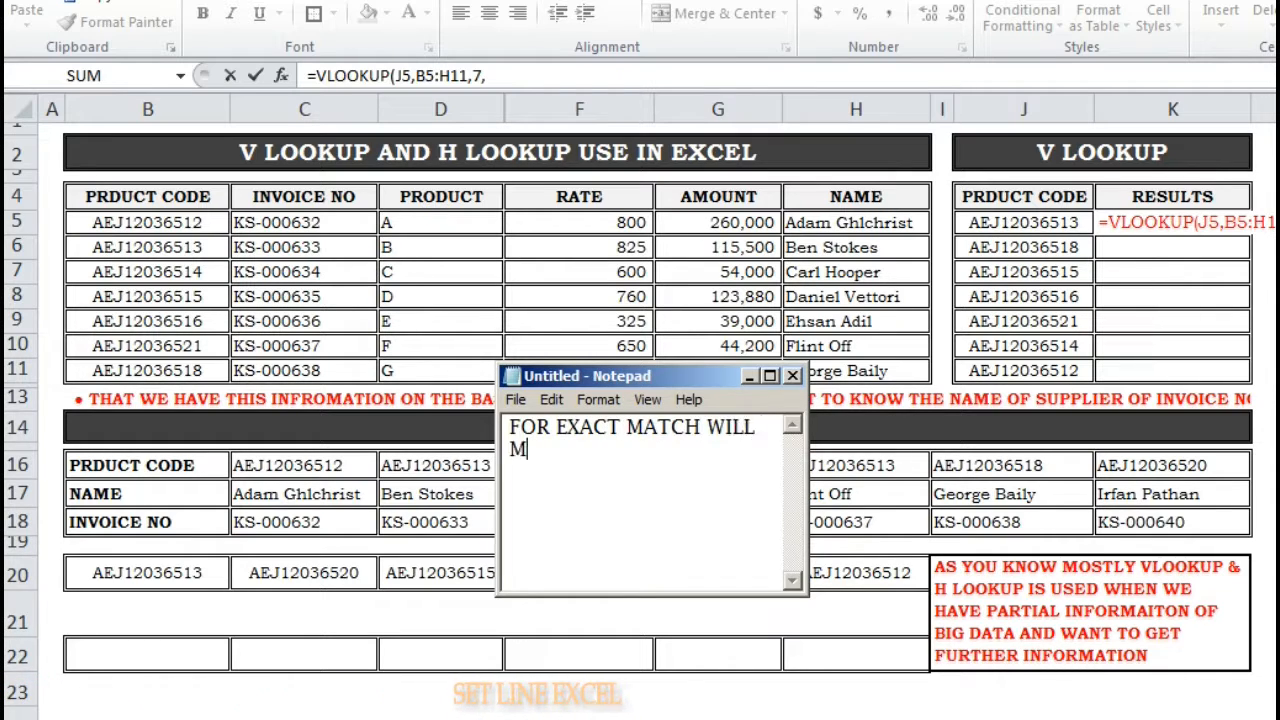
type("ENTION NEXT ")
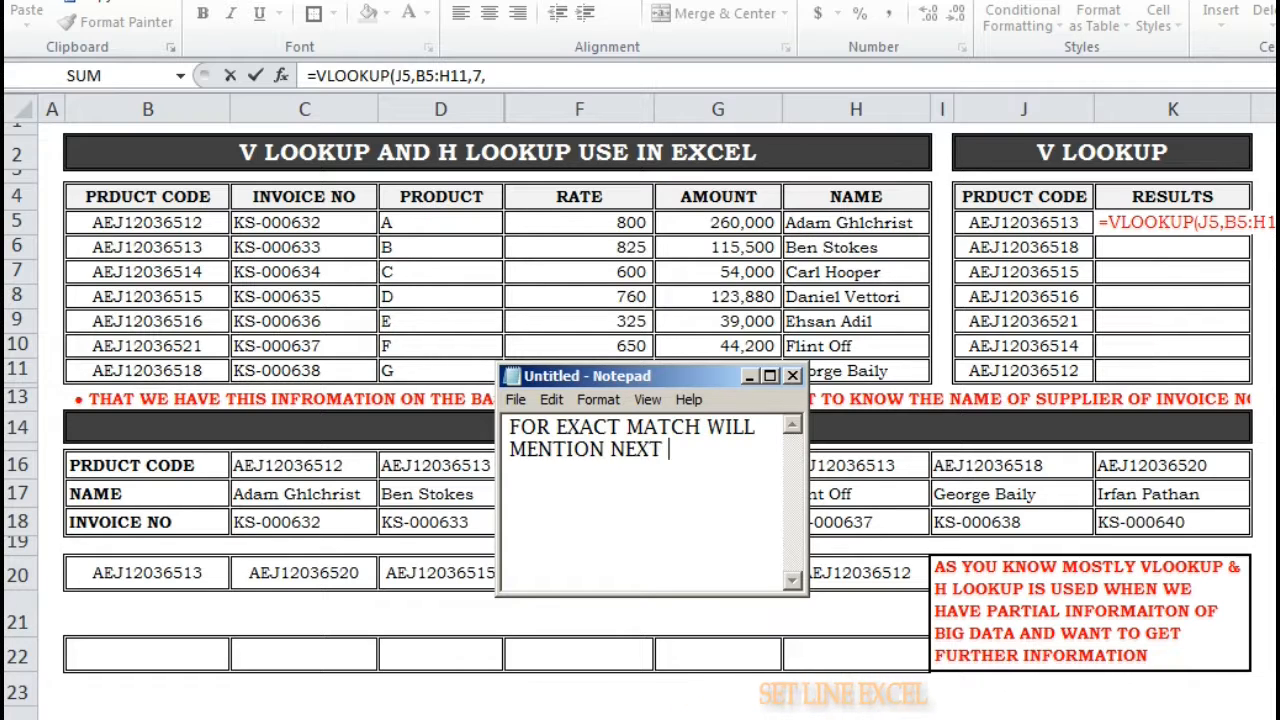
type("0 OR FALSE.")
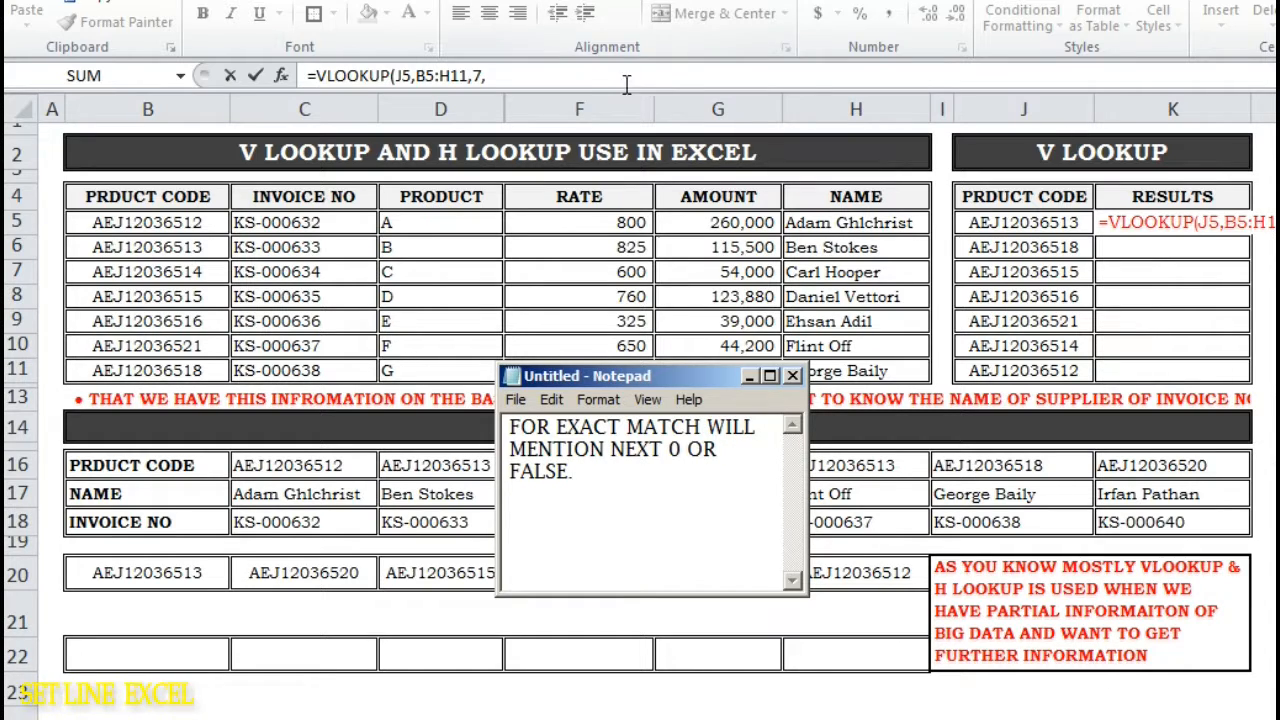
Switch back to Excel, complete the K5 VLOOKUP with FALSE as its match type, and fill the formula down to K11.
left_click(593, 68)
type("FALSE")
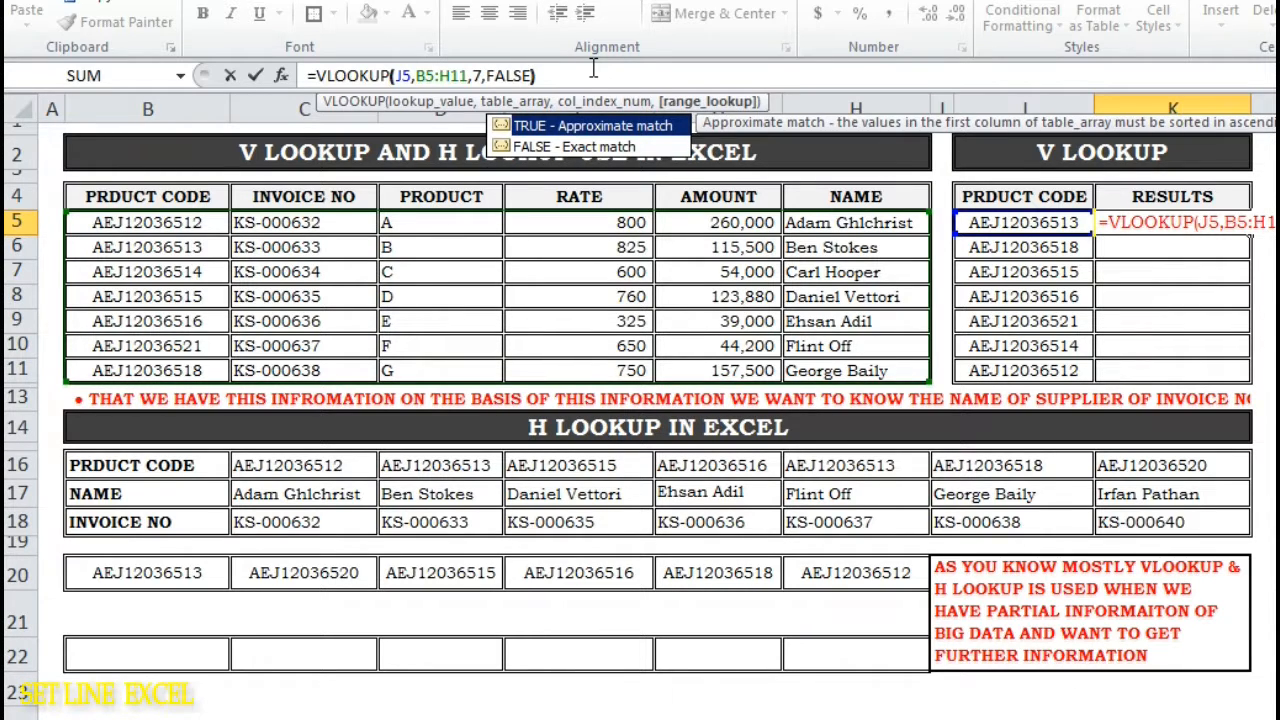
key("Return")
left_click(1172, 222)
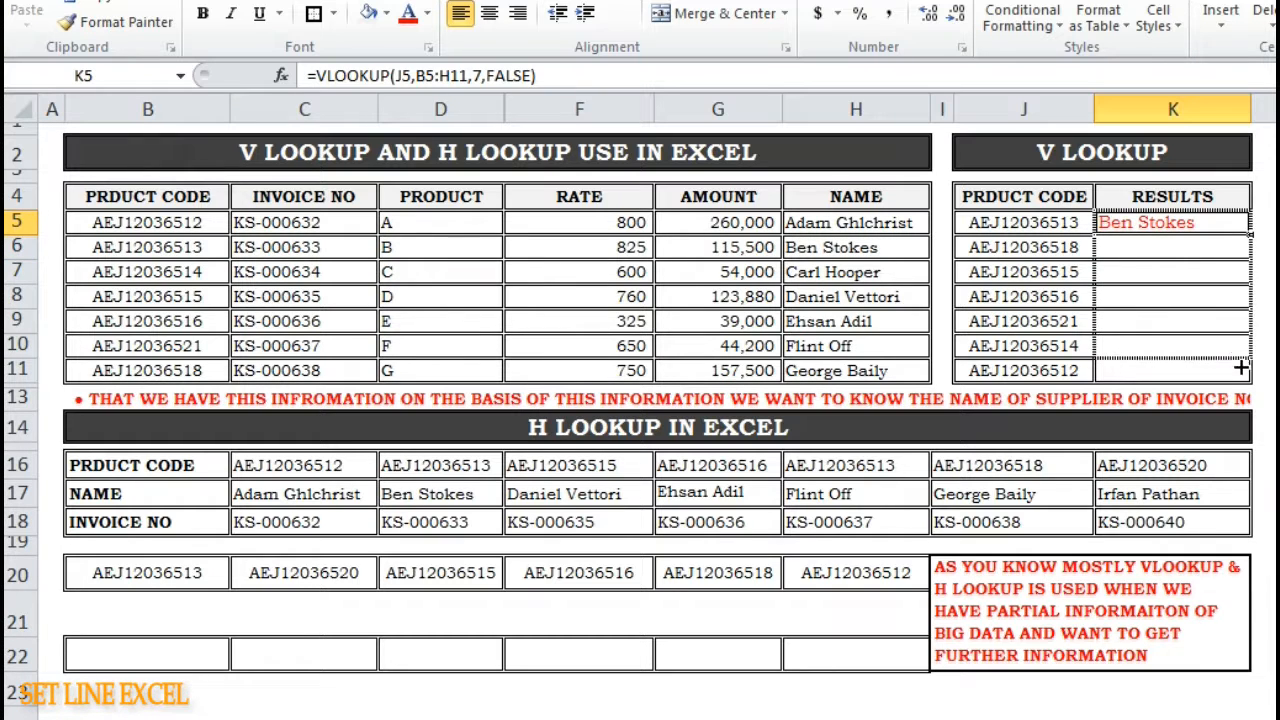
left_click_drag(1237, 376, 1237, 376)
left_click(1265, 320)
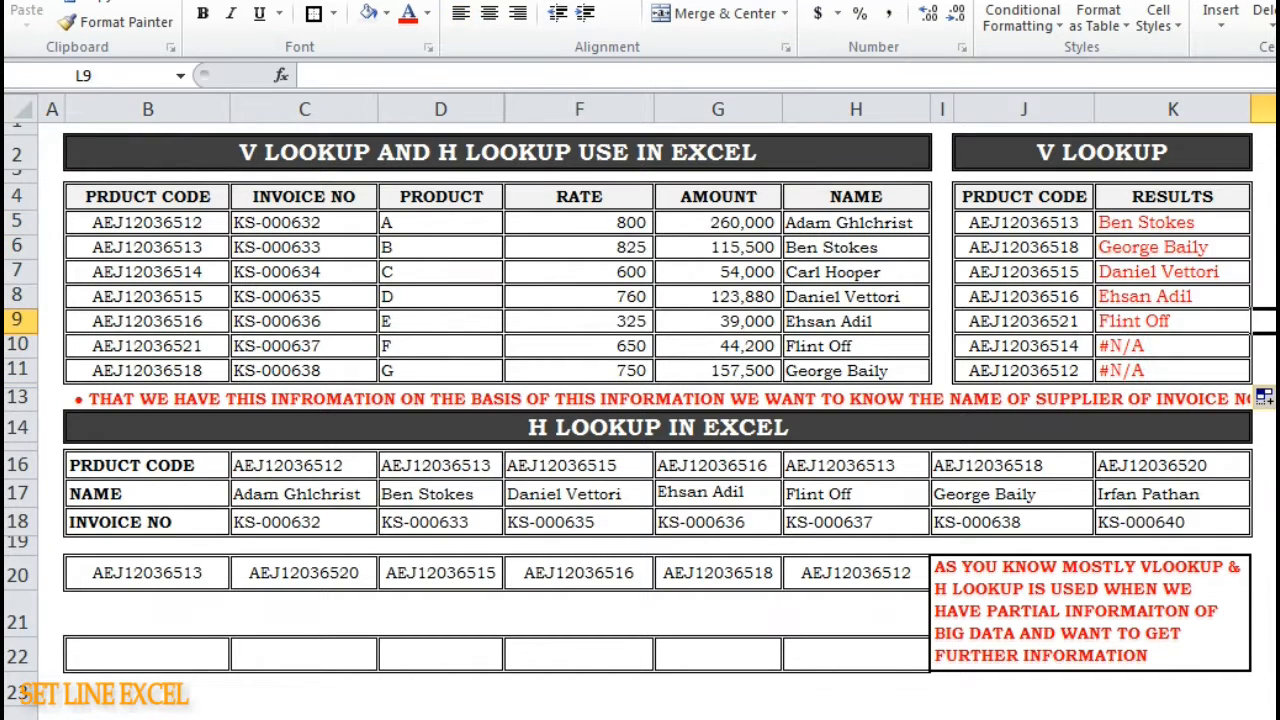
Lock the rows of the K5 table range as B$5:H$11, refill the formula down to K11, and check the copy in K6.
left_click(1188, 225)
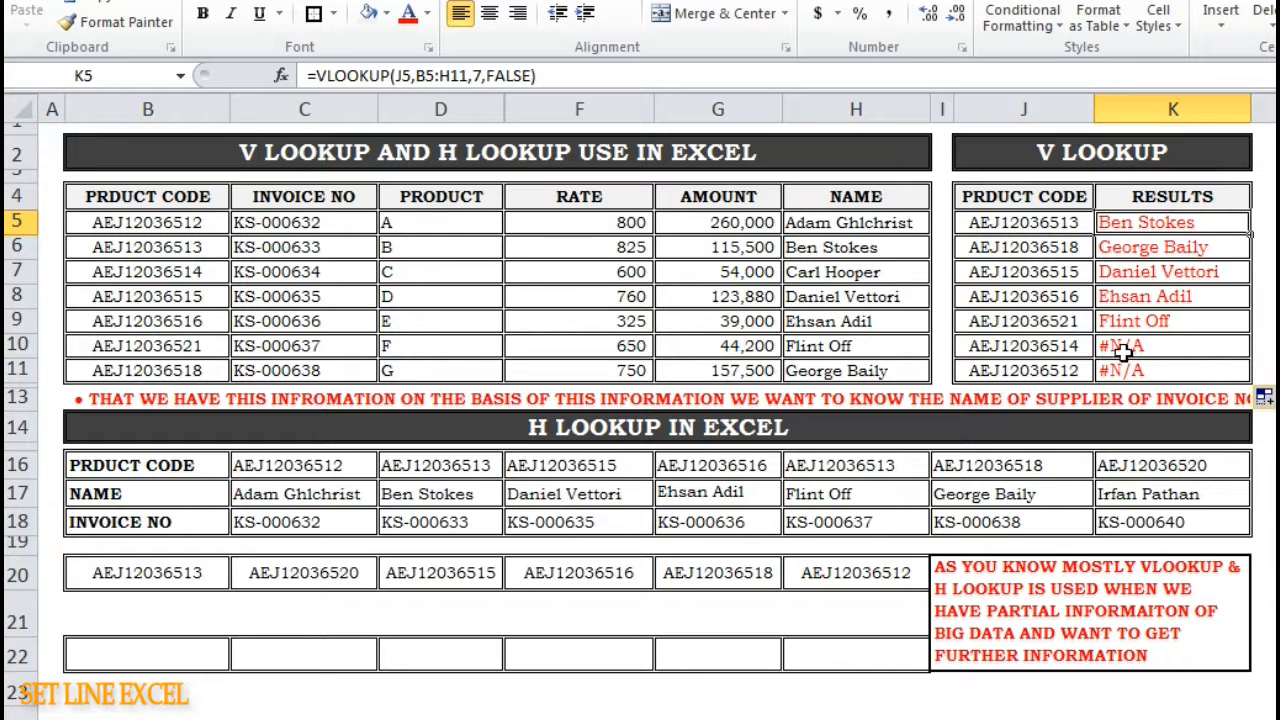
left_click(485, 76)
left_click_drag(440, 76, 416, 76)
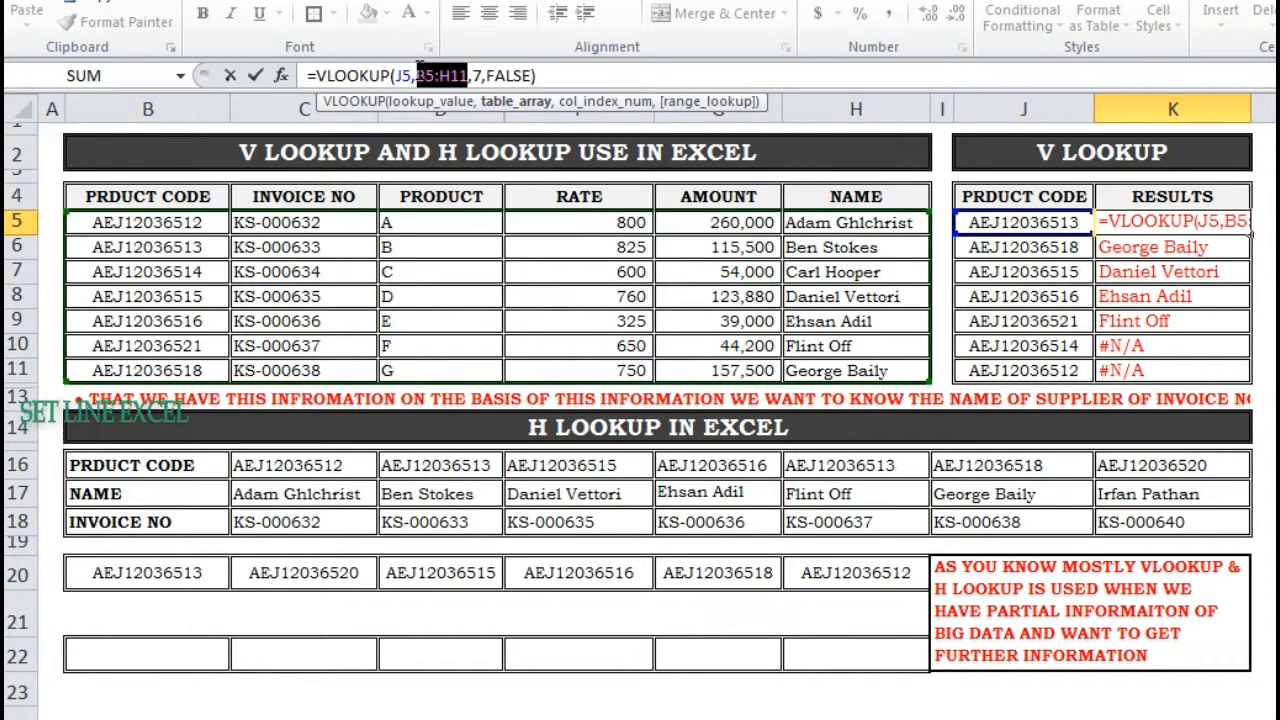
key("F4")
key("F4")
key("Return")
left_click(1209, 220)
left_click_drag(1250, 234, 1256, 375)
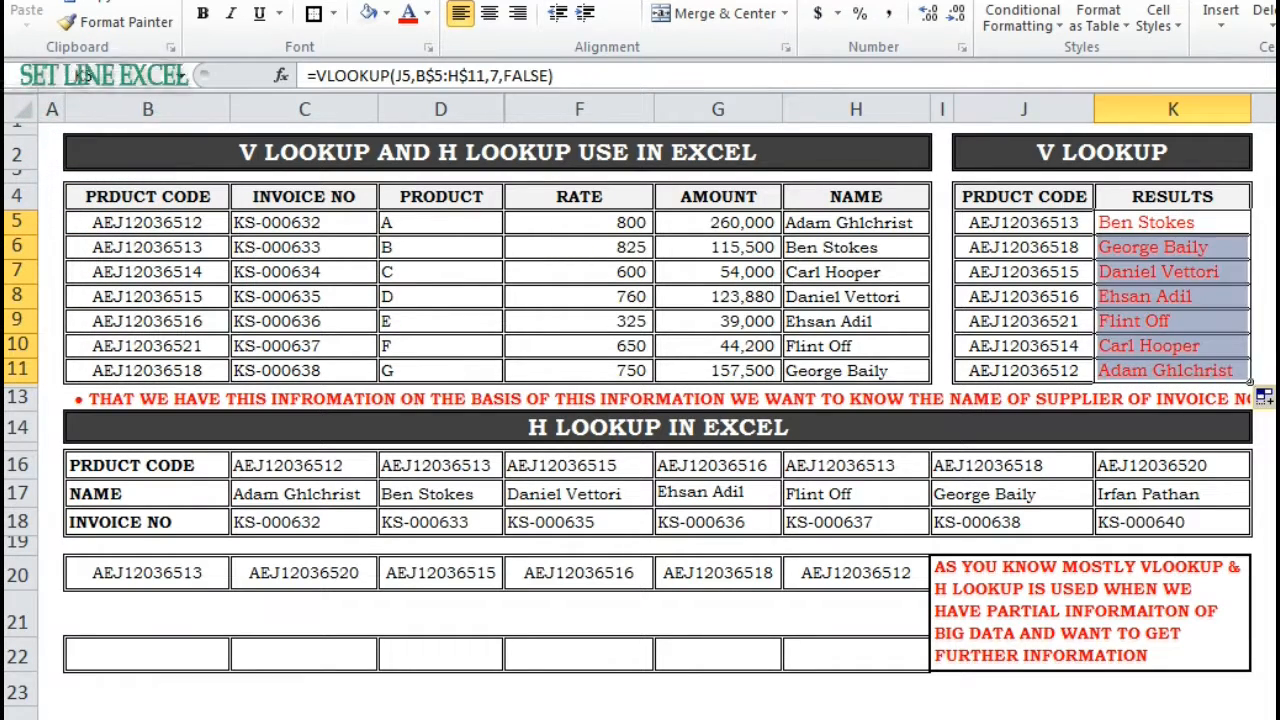
left_click(1165, 247)
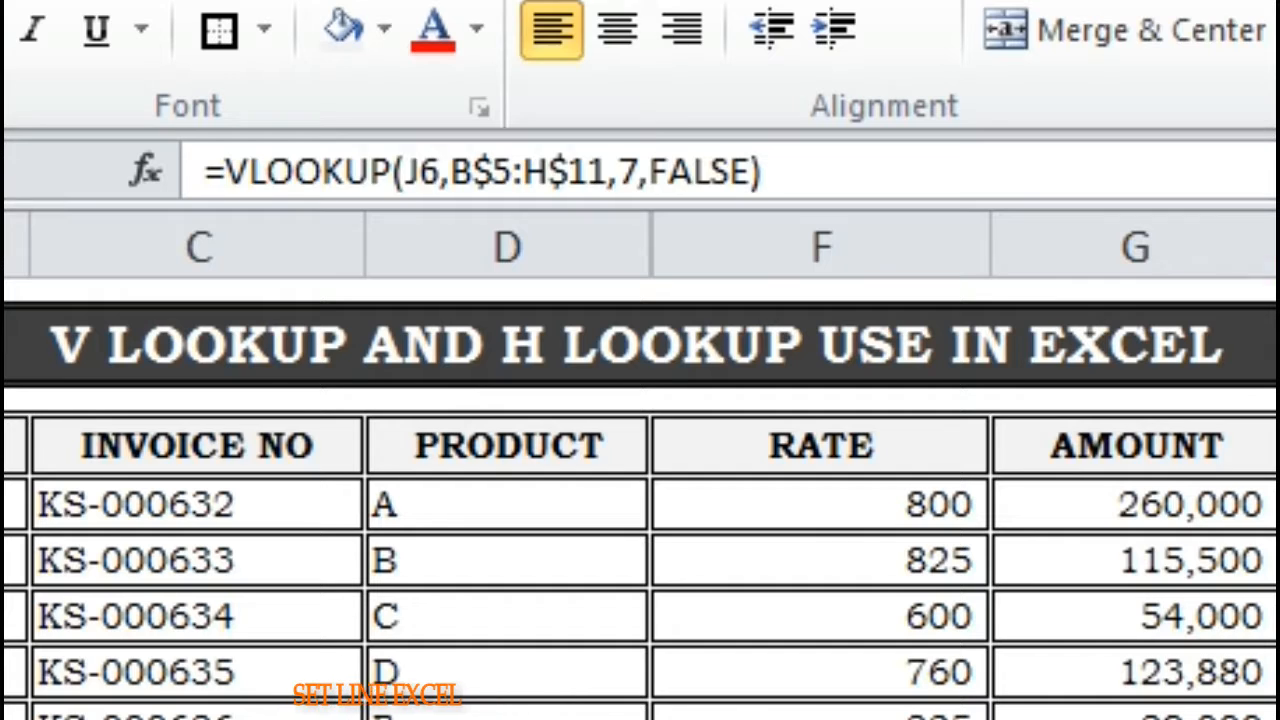
Clear the red note from the merged row 13 above the H LOOKUP heading.
left_click(118, 398)
key("Delete")
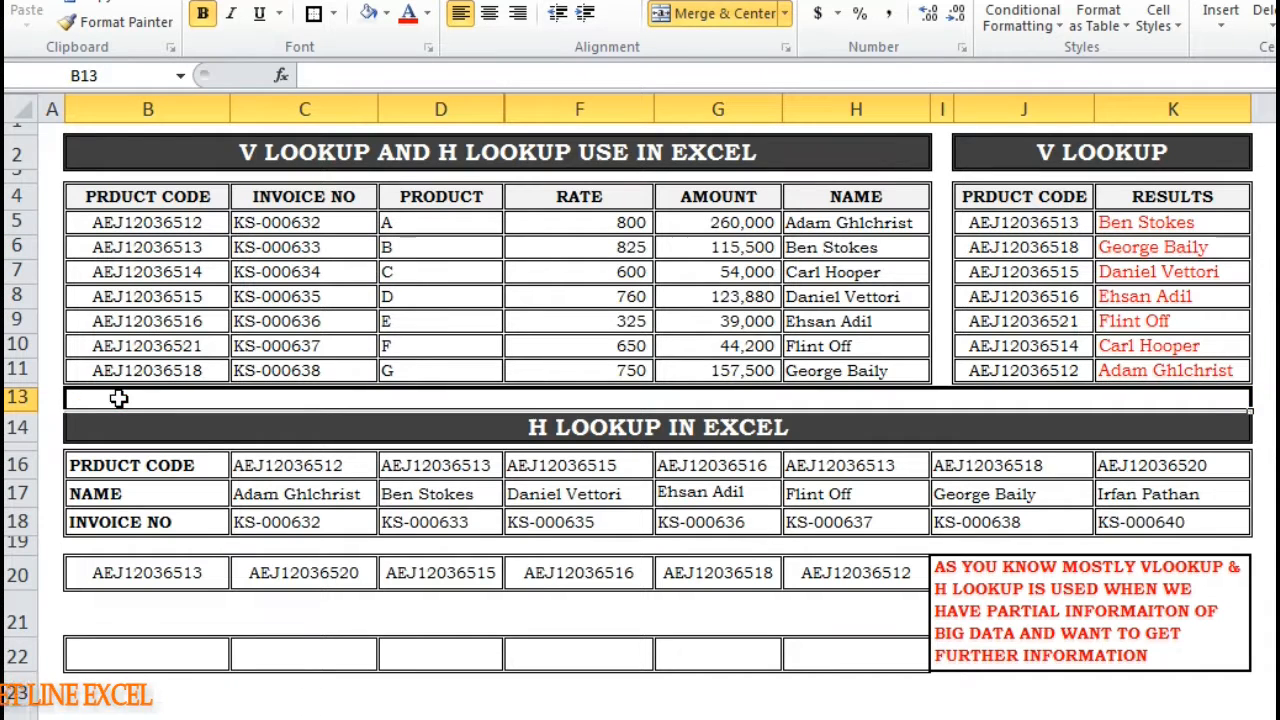
left_click(1277, 522)
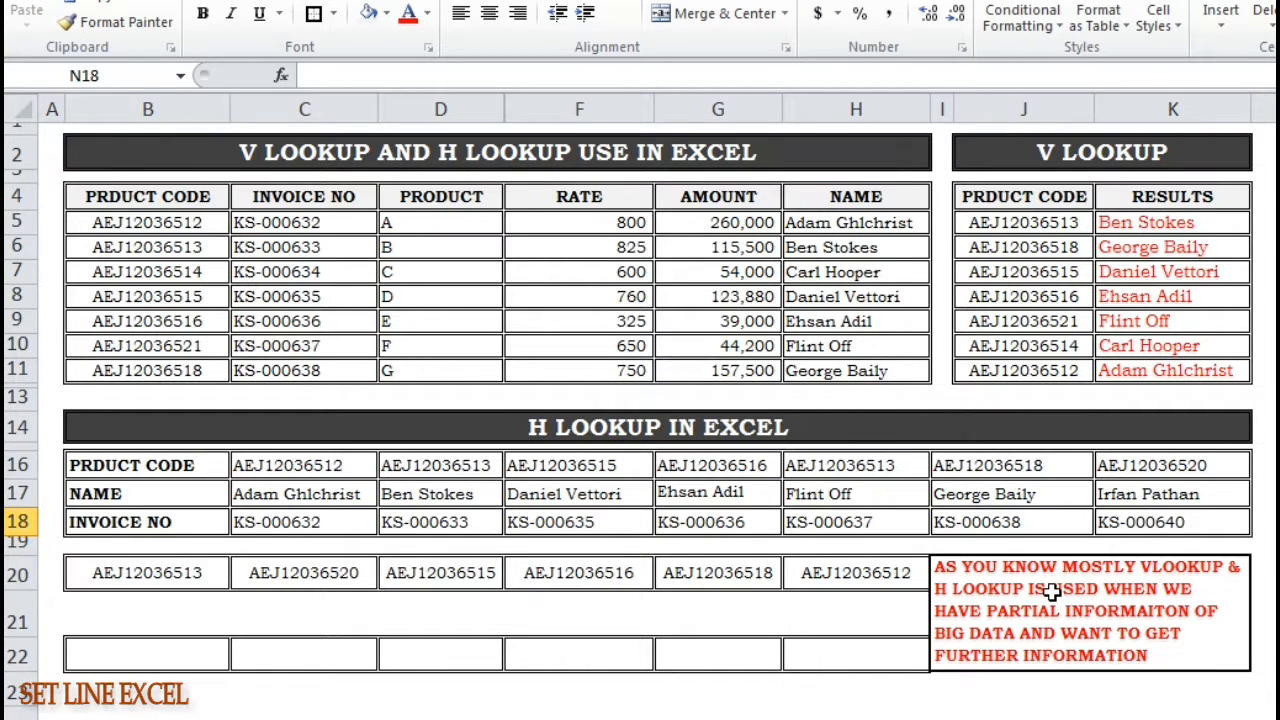
Remove the dollar signs from the table range in the K5 formula so it reads B5:H11.
left_click(1187, 222)
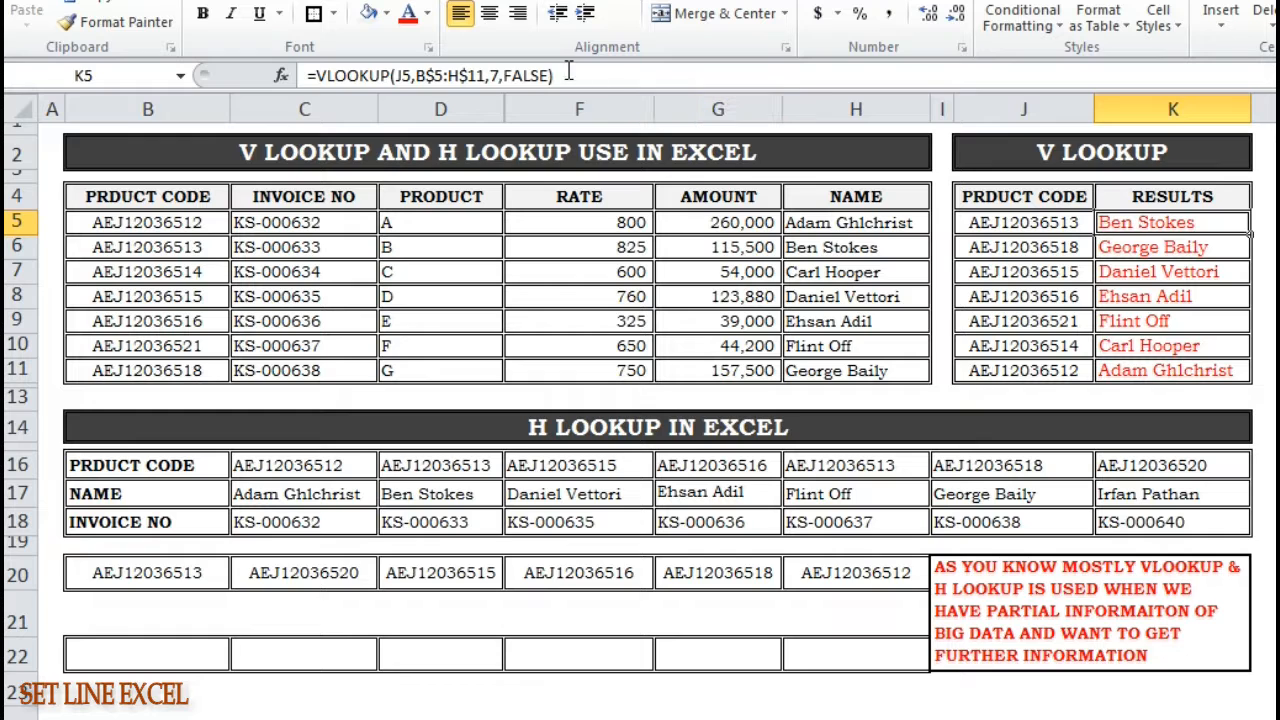
left_click(1277, 296)
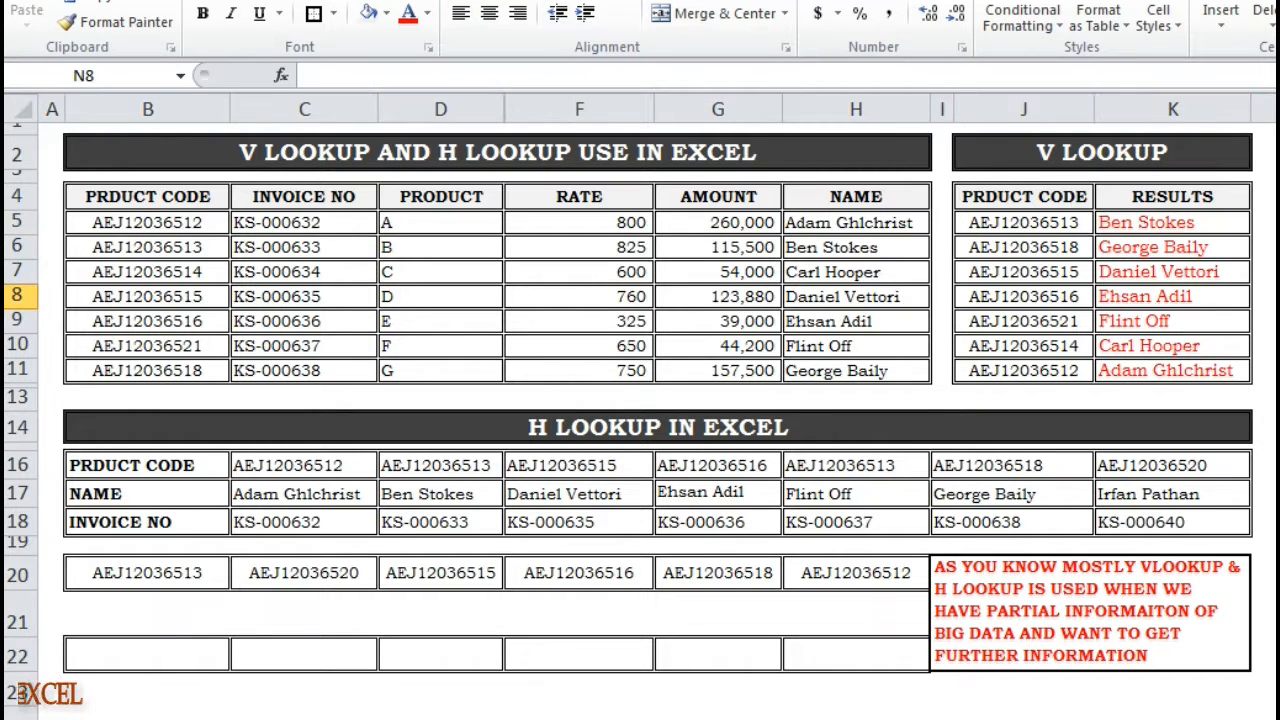
left_click(1170, 222)
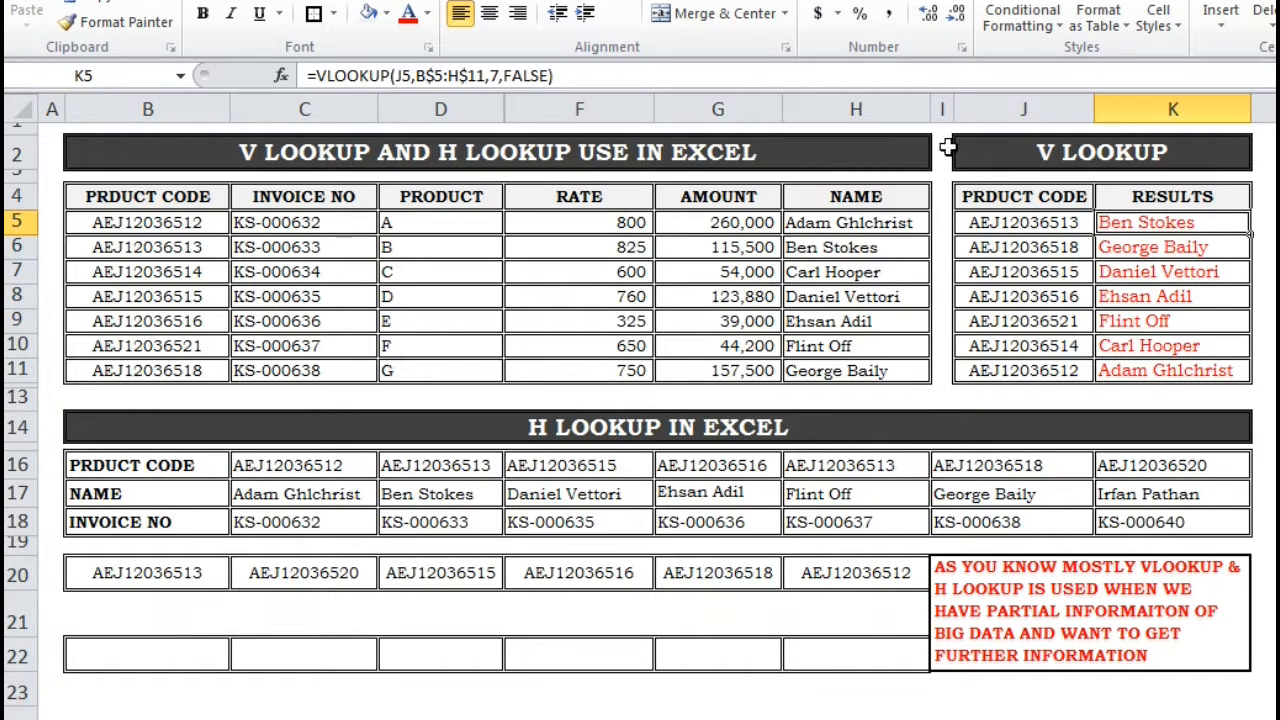
left_click(470, 77)
key("BackSpace")
left_click(436, 79)
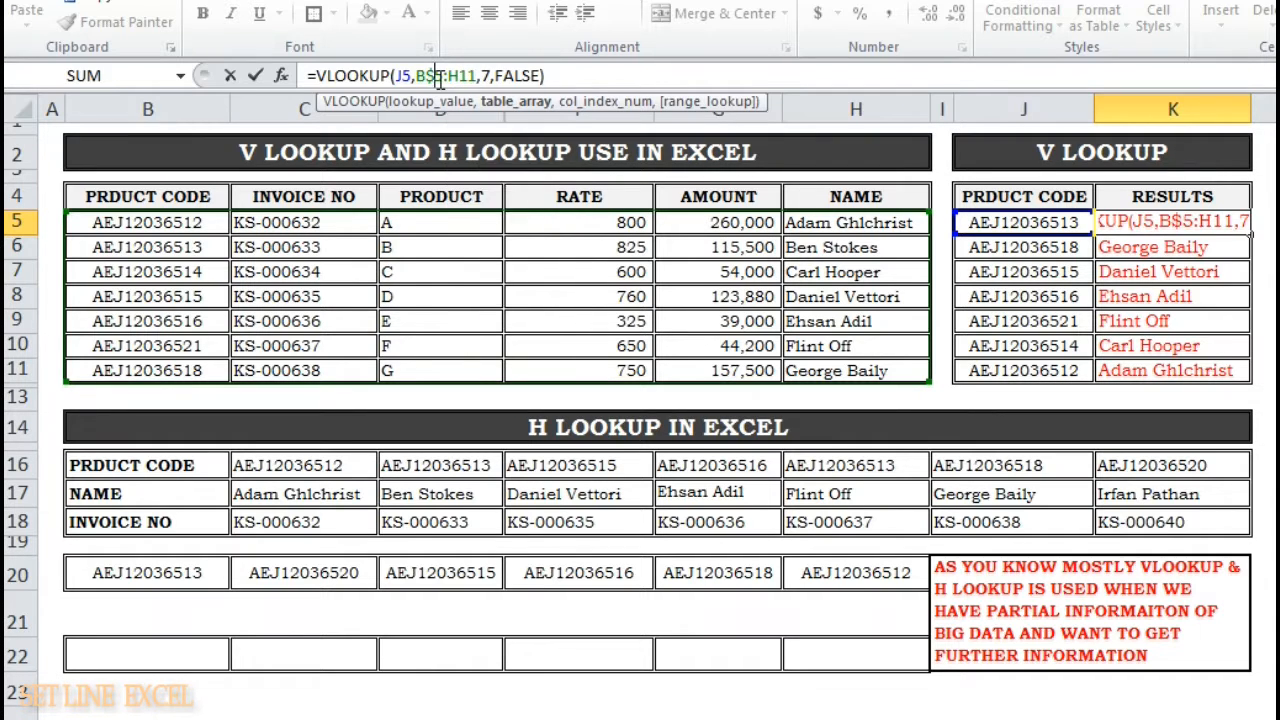
key("BackSpace")
left_click(634, 80)
key("Return")
key("Return")
left_click(1172, 224)
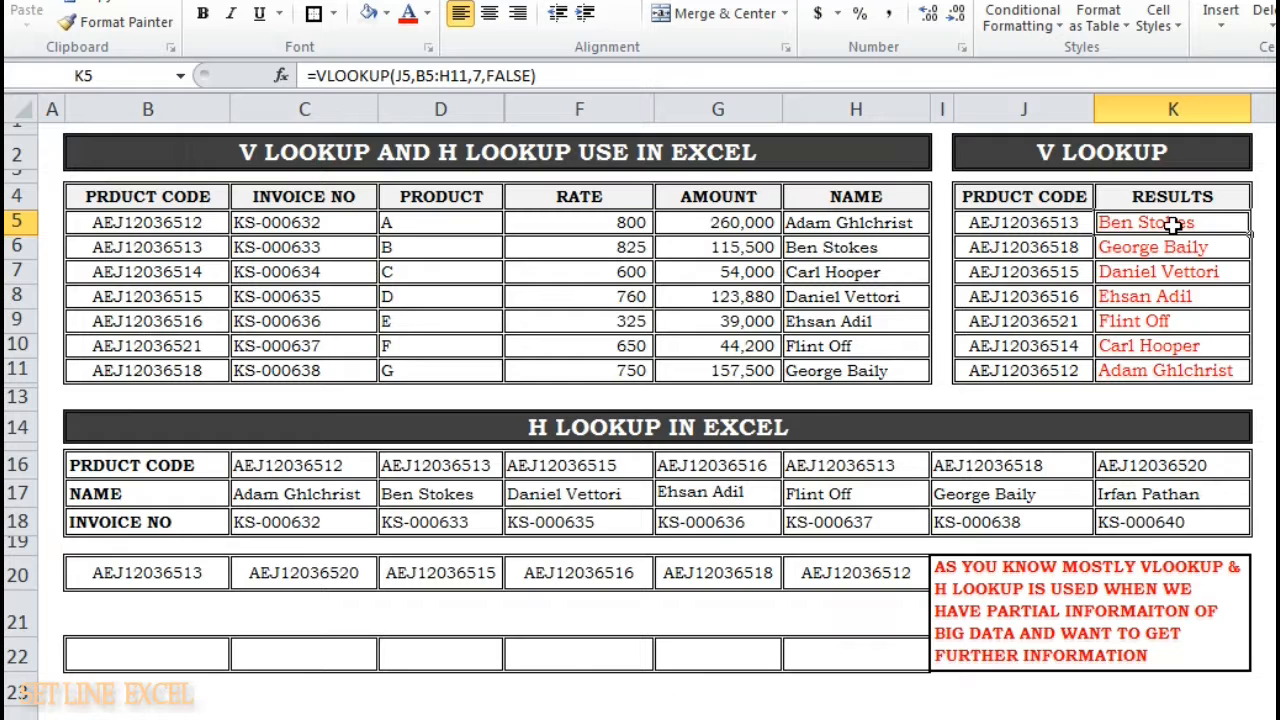
Switch to Notepad and write "THE OTHER WAY TO PLACE $ SIGN IS".
type("THE OTHER WAY")
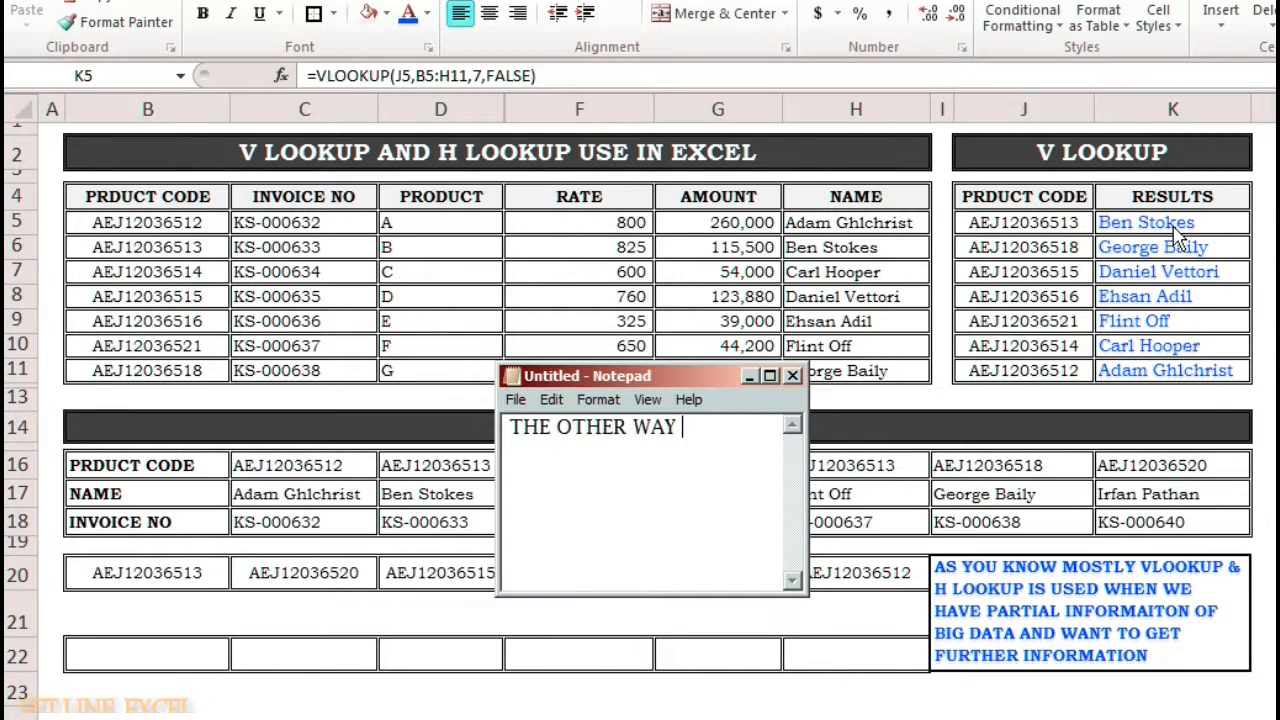
type(" TO PLACE $ ")
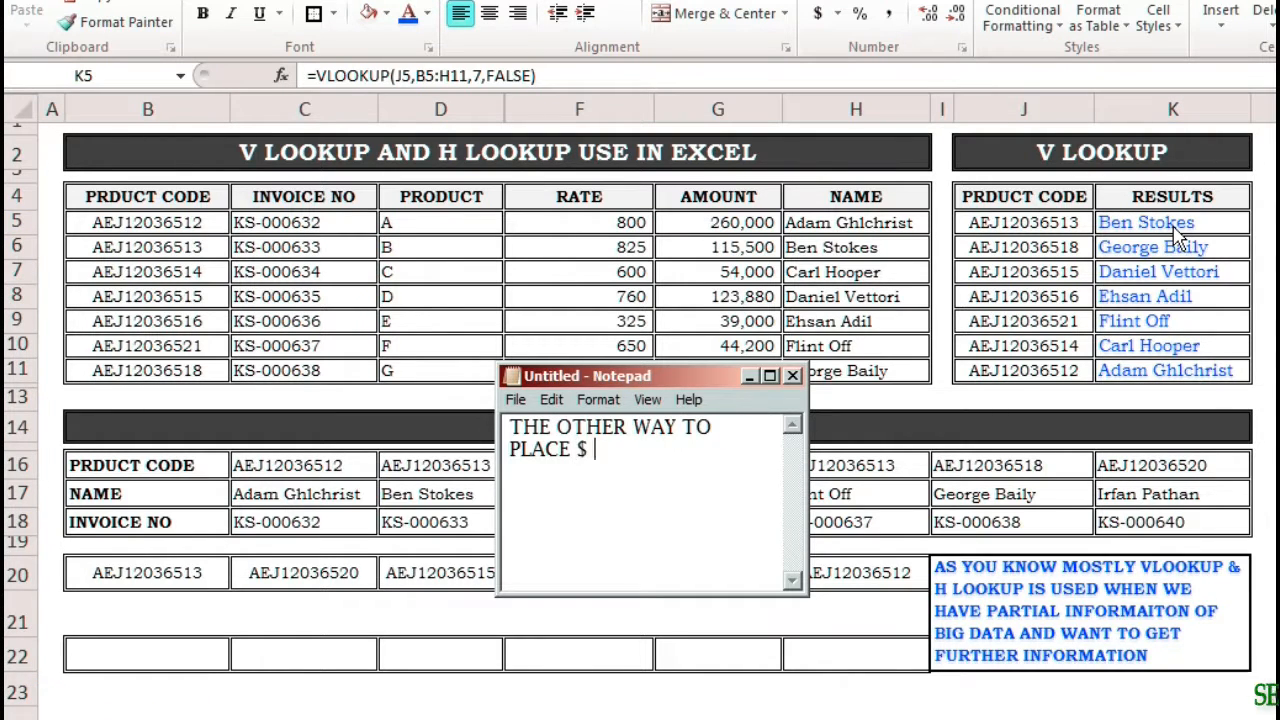
type("SIGN IS")
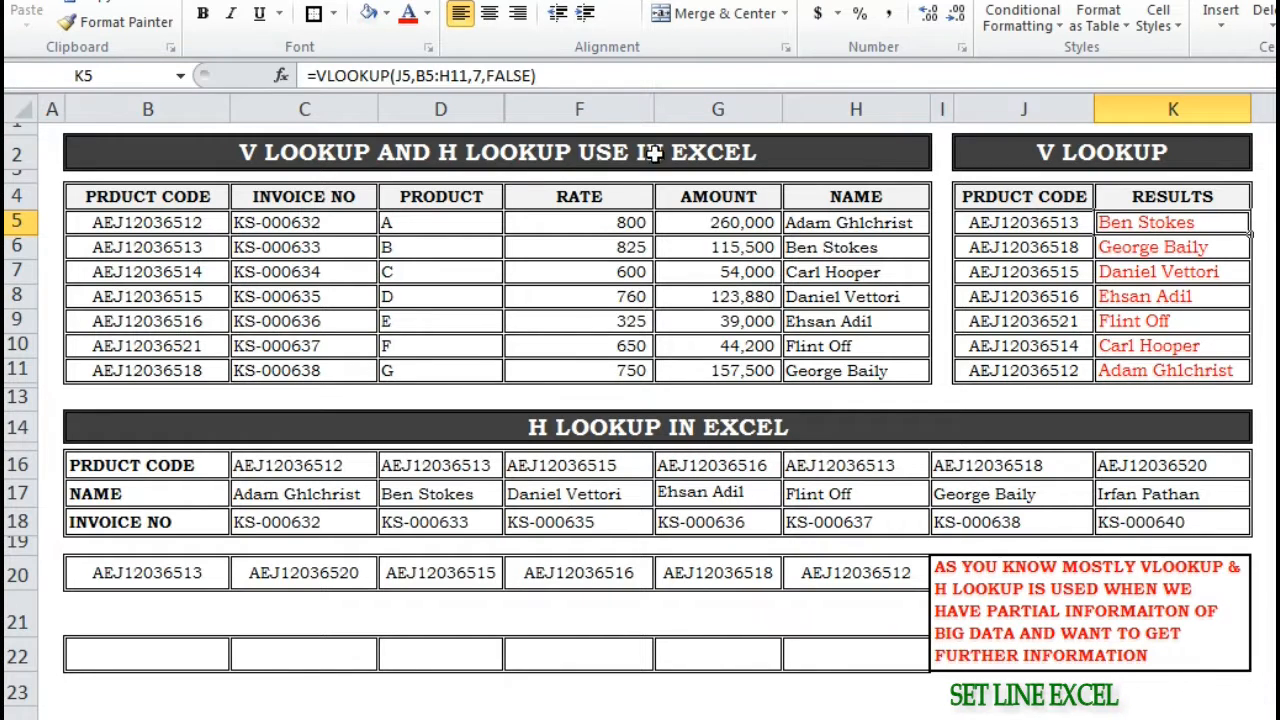
Back in Excel, make the K5 table range absolute as $B$5:$H$11 and fill the formula down to K11.
left_click_drag(467, 76, 419, 76)
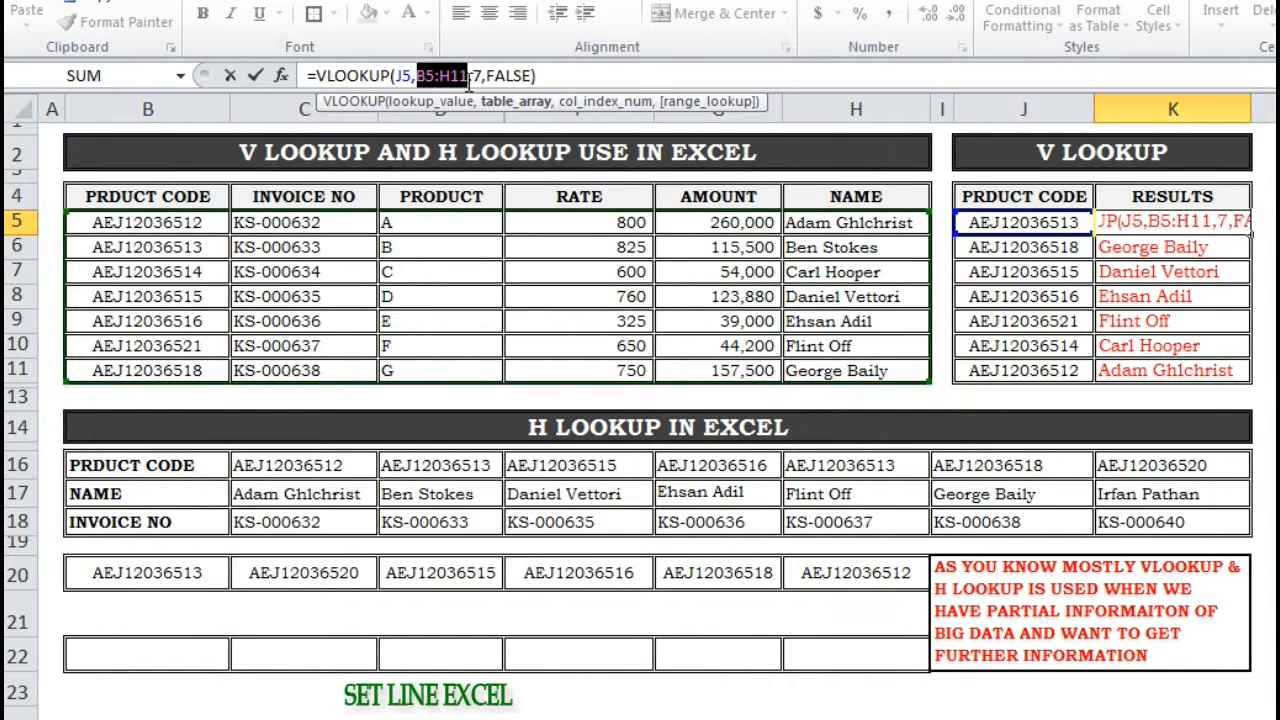
key("F4")
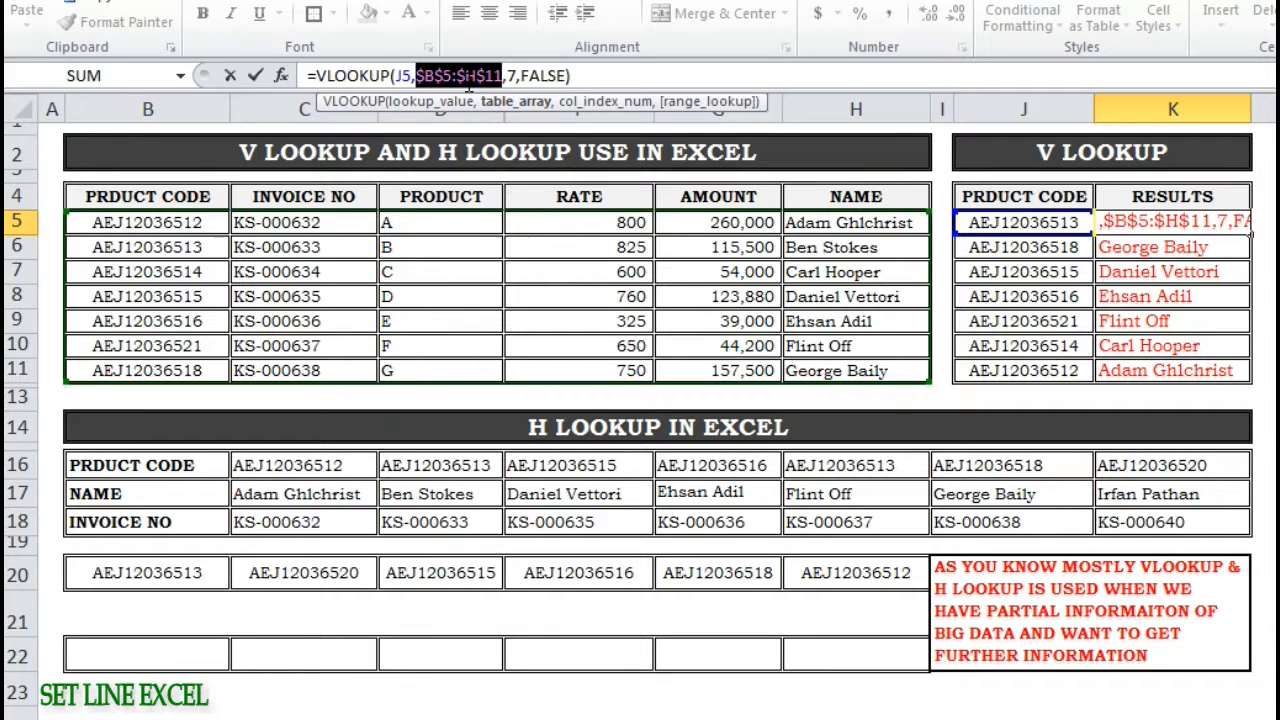
key("Return")
key("Up")
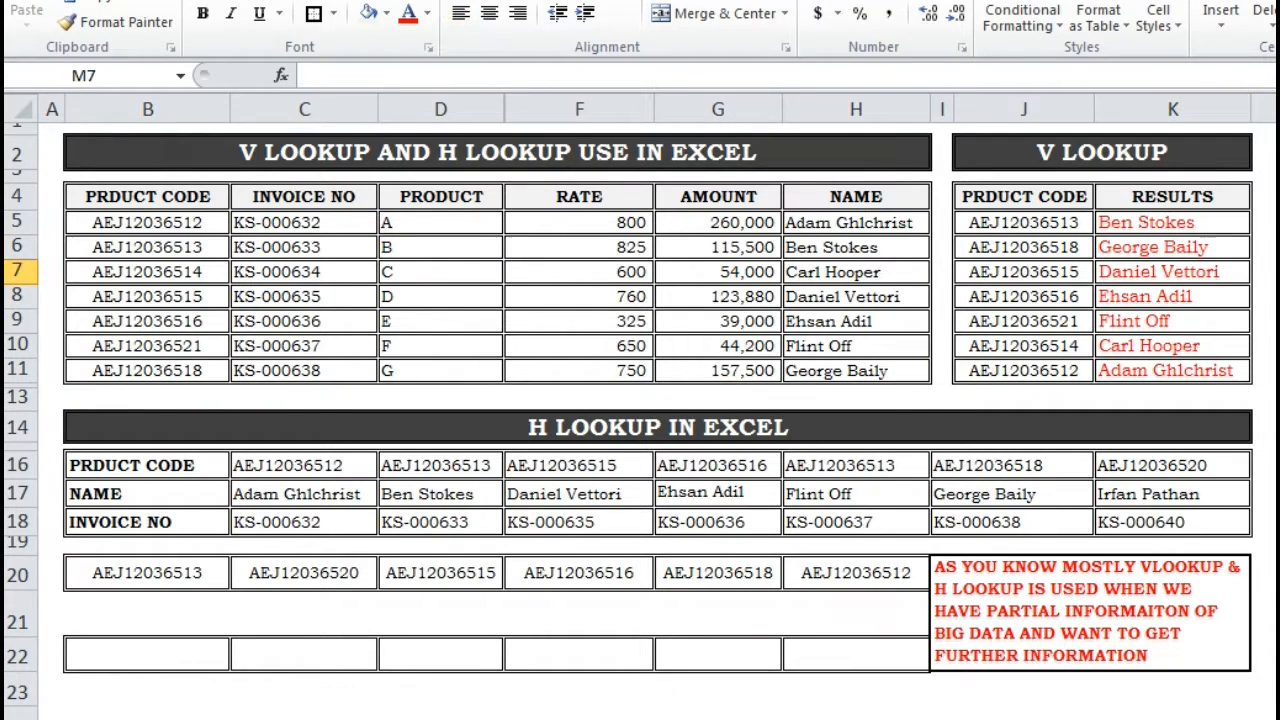
left_click_drag(1251, 236, 1250, 382)
left_click(1278, 320)
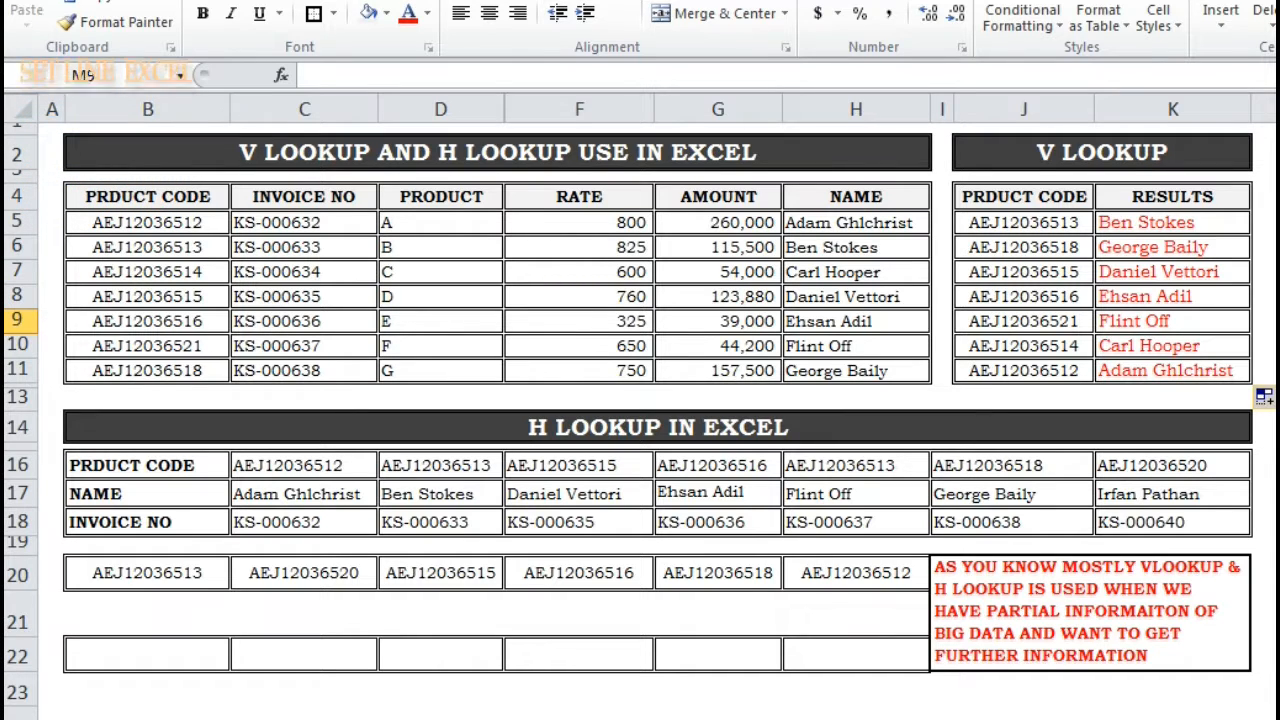
Replace the note in merged cell I20 with "NOW H LOOKUP WORKS FROM HORIZONTAL, AND HAVE SAME RULE LEFT TO RIGHT.".
left_click(1186, 607)
key("Delete")
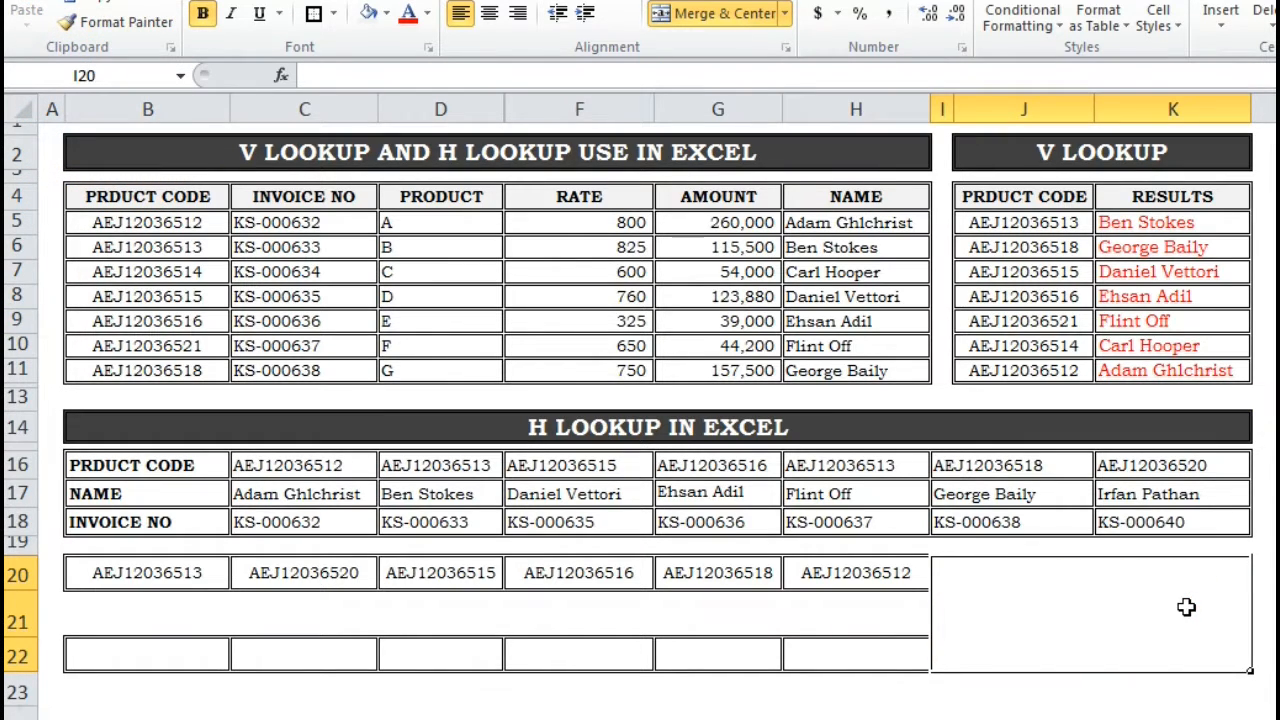
type("NOW H")
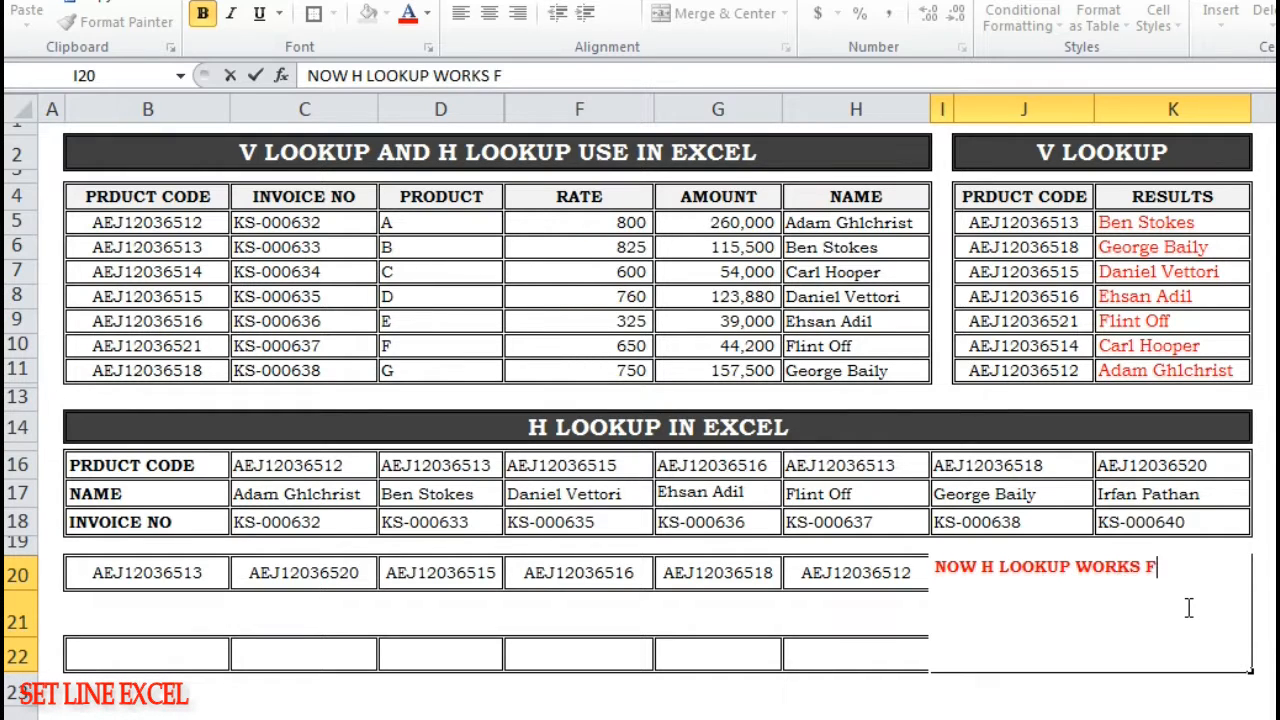
type("LOOKUP WORKS FROM HORI")
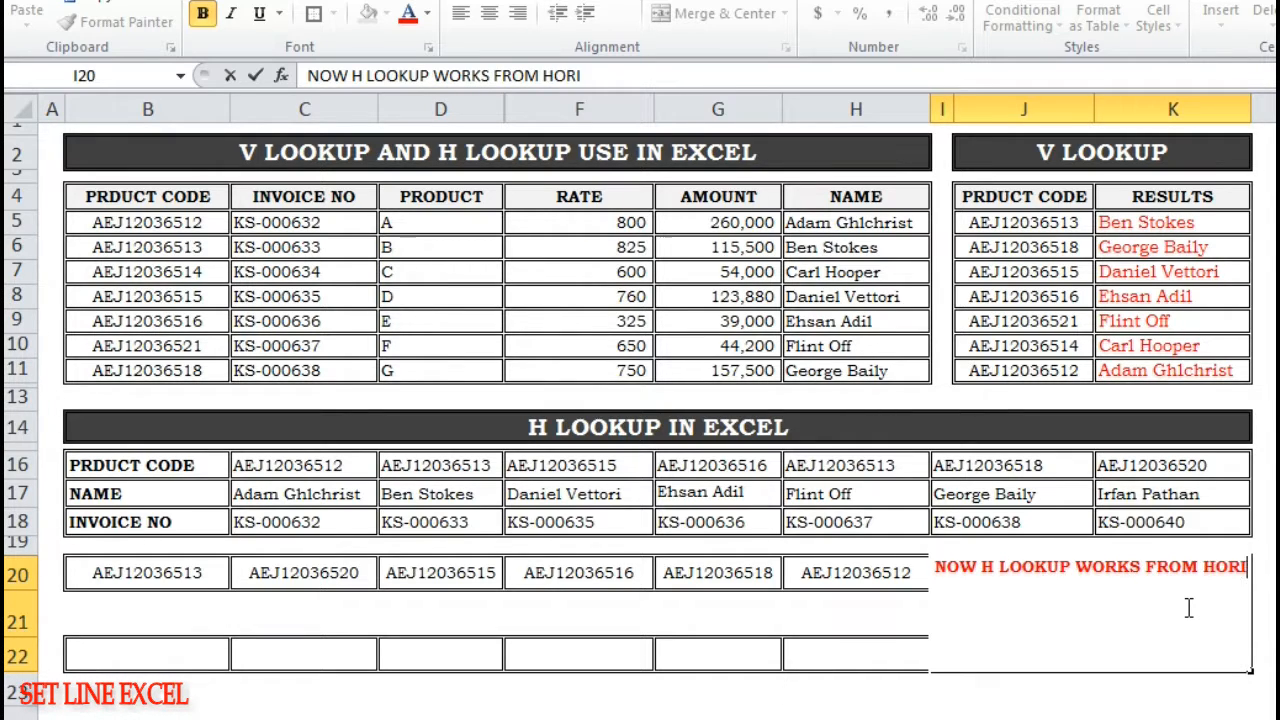
type("ZONTAL")
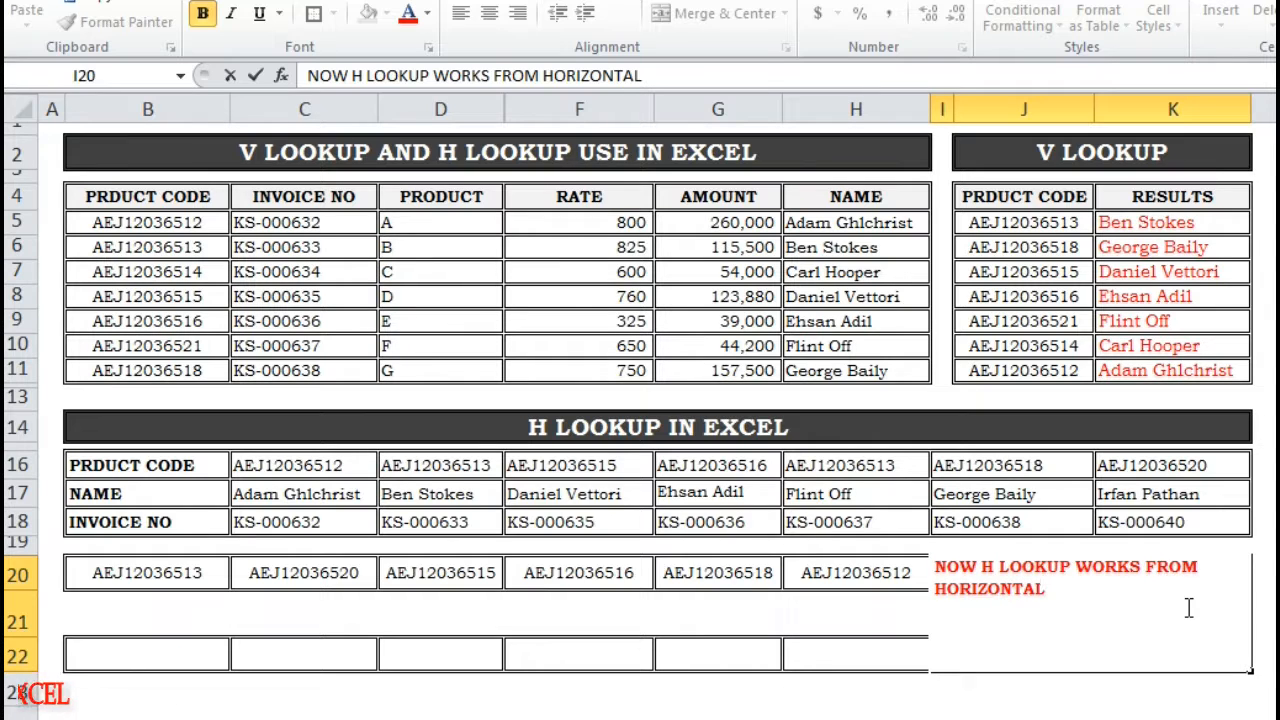
key("alt+Tab")
key("alt+Tab")
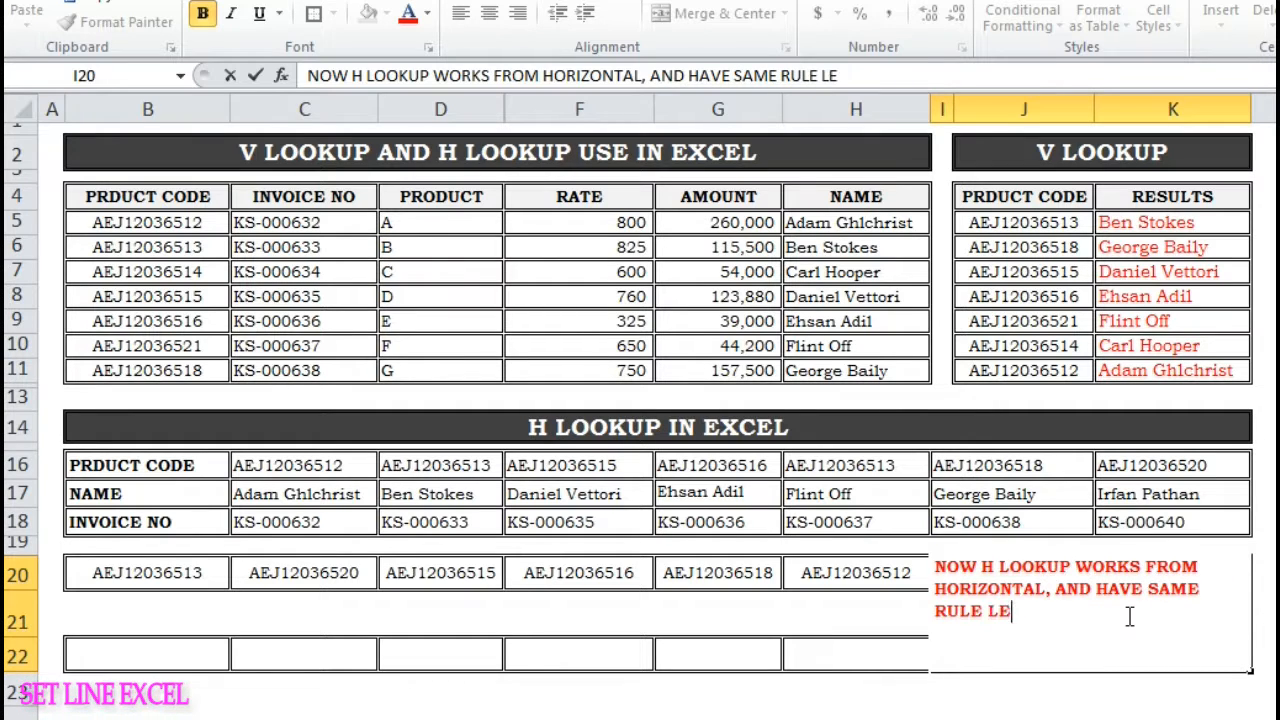
key("Return")
key("Up")
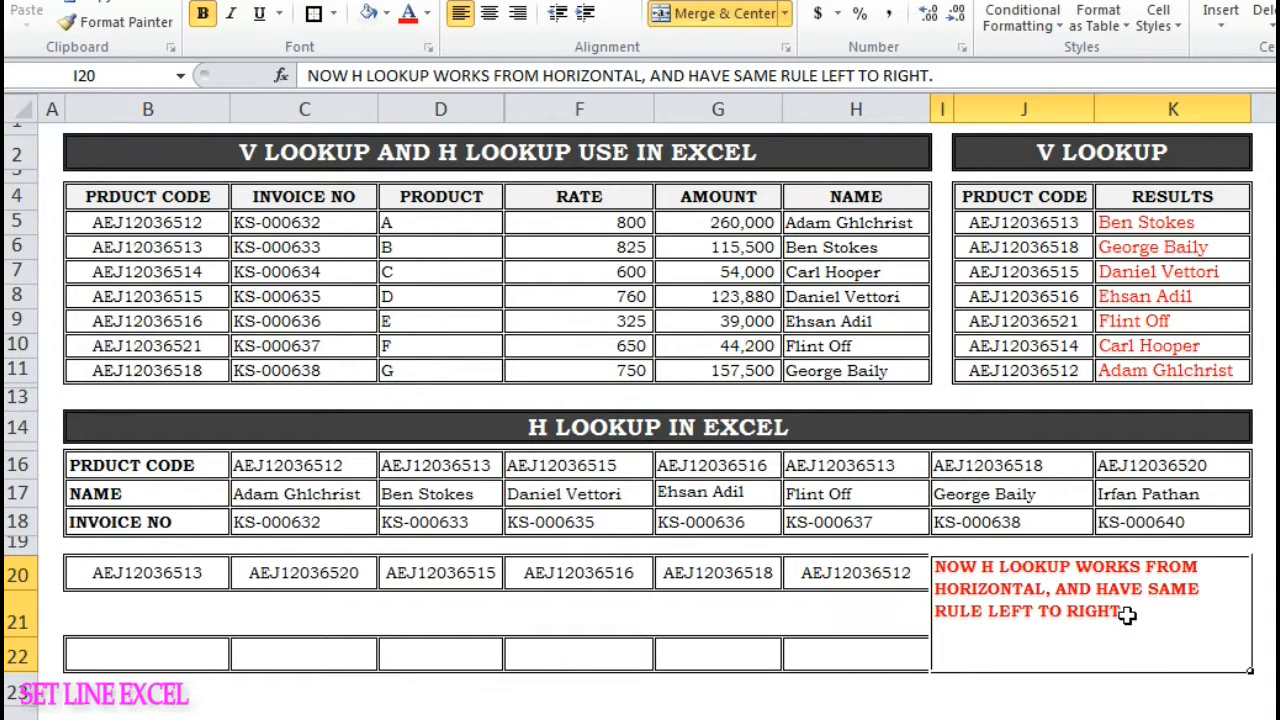
Replace the note in merged cell I20 with "SUPPOSE WE HAVE THIS PARTIAL DATA" and highlight the product codes in B20:H20.
key("Delete")
left_click(995, 589)
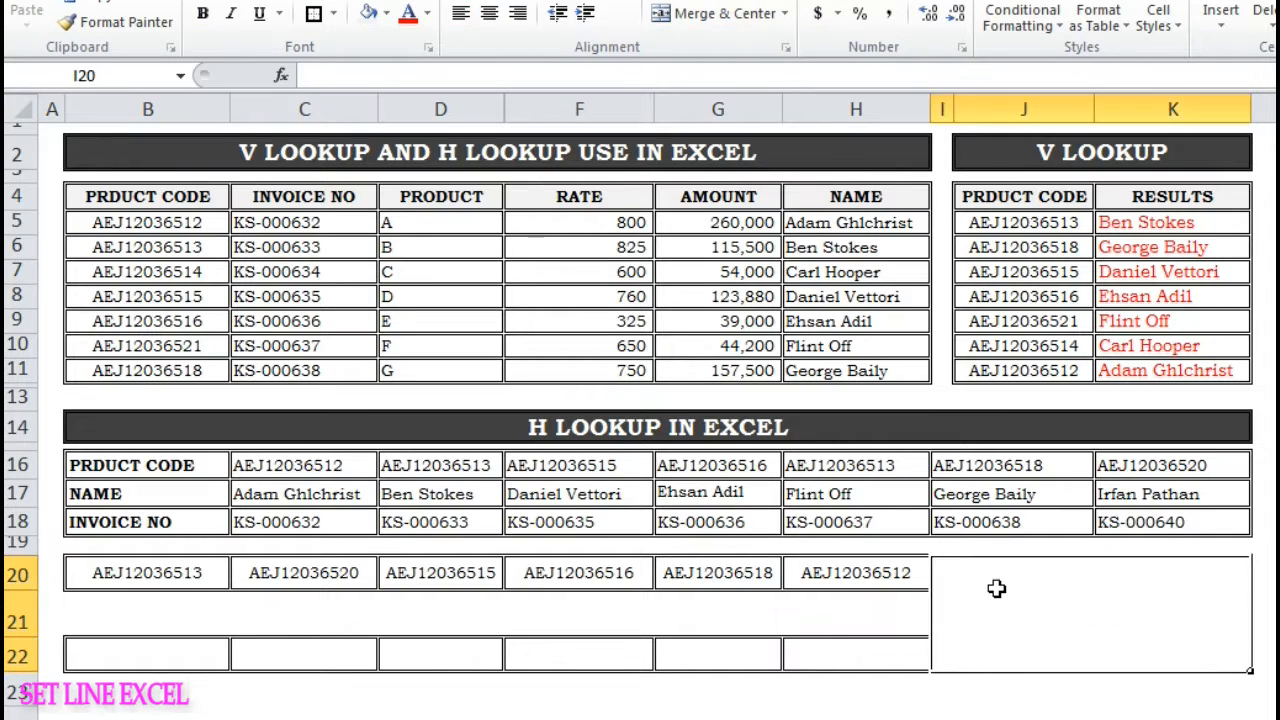
type("SUPPOSE WE HAVE THIS PARTIAL DATA")
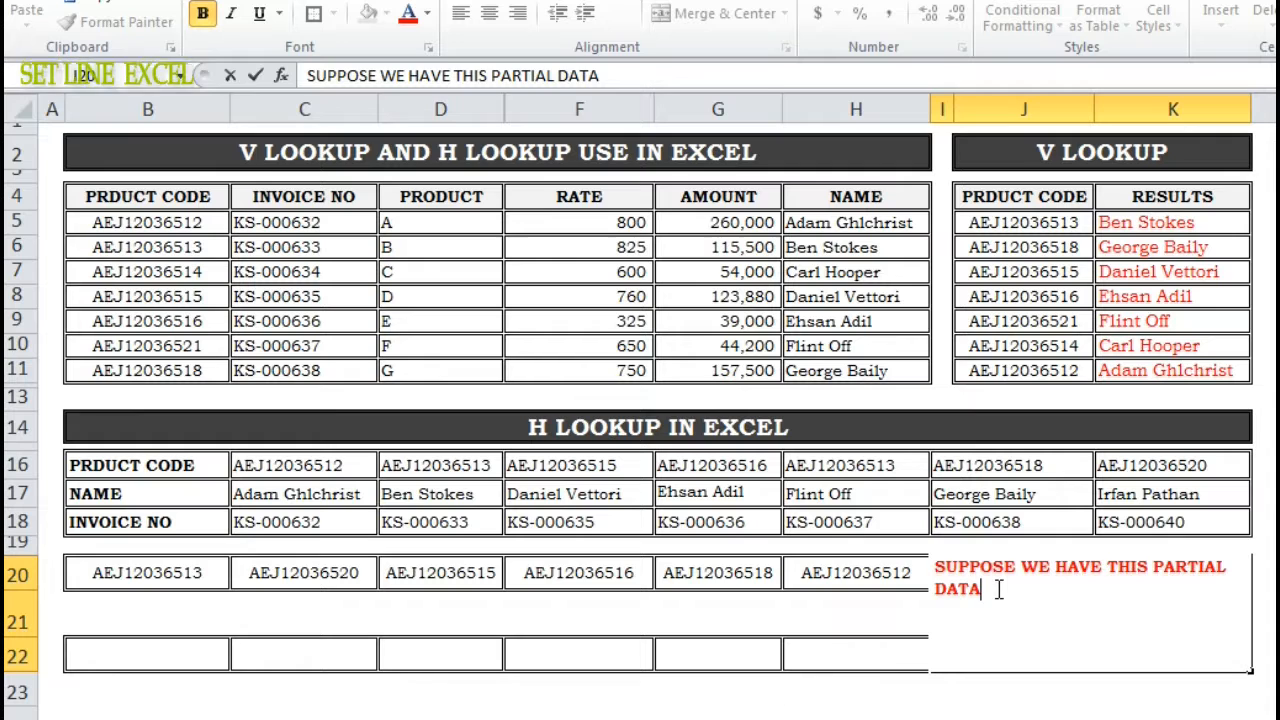
left_click_drag(190, 572, 842, 574)
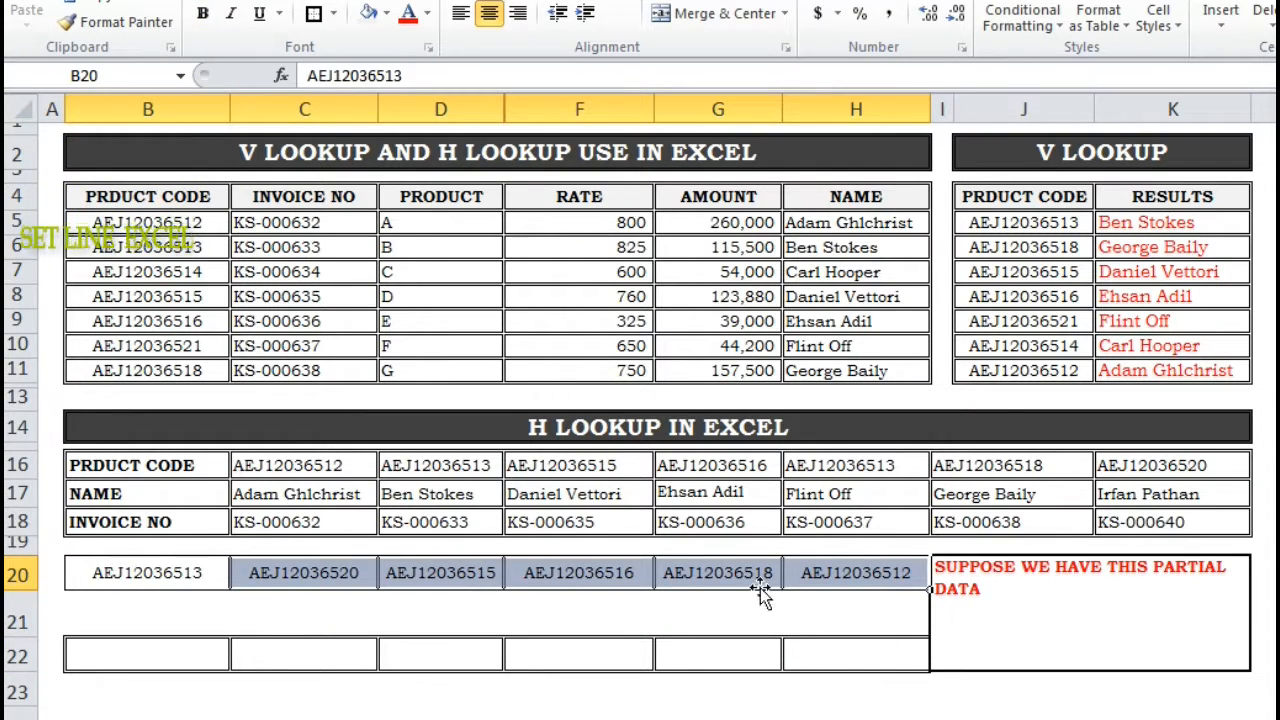
Replace the I20 note with "IN V LOOKUP WAS VERTIAL NOW IT IS IN HORIZONTAL WAY." and clear it after pointing out B20:H20.
left_click(1052, 569)
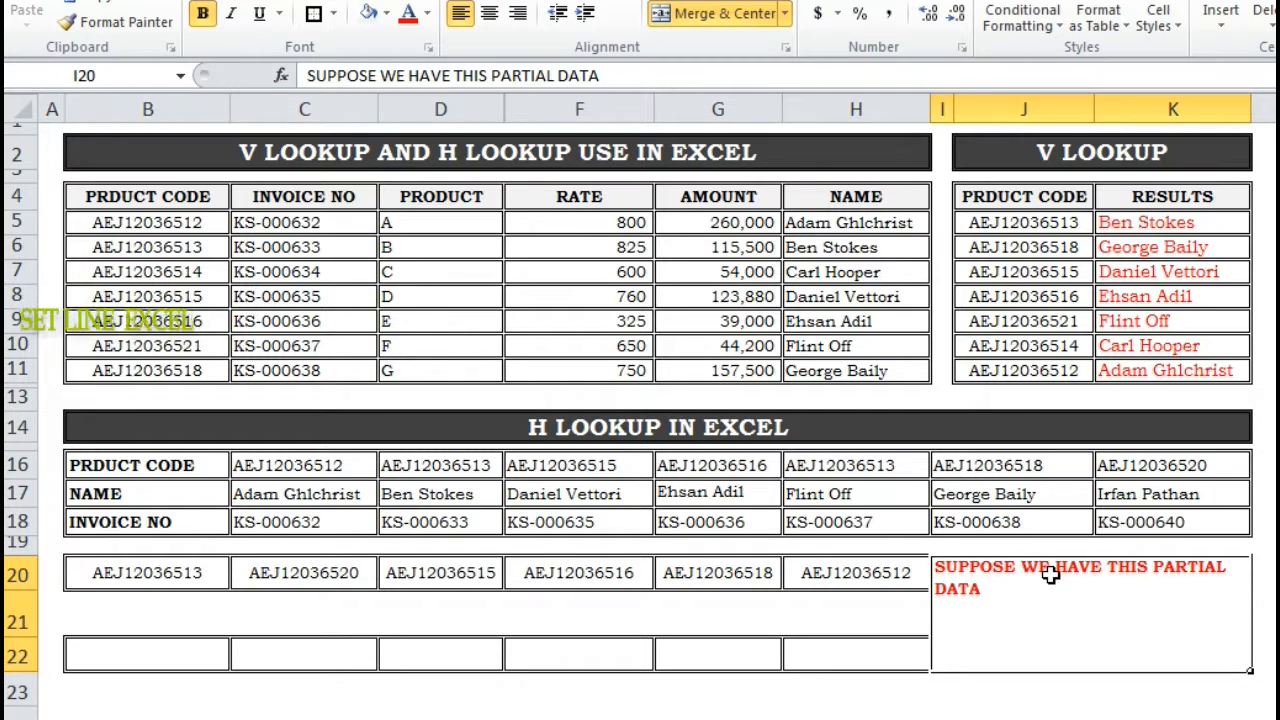
type("IN V")
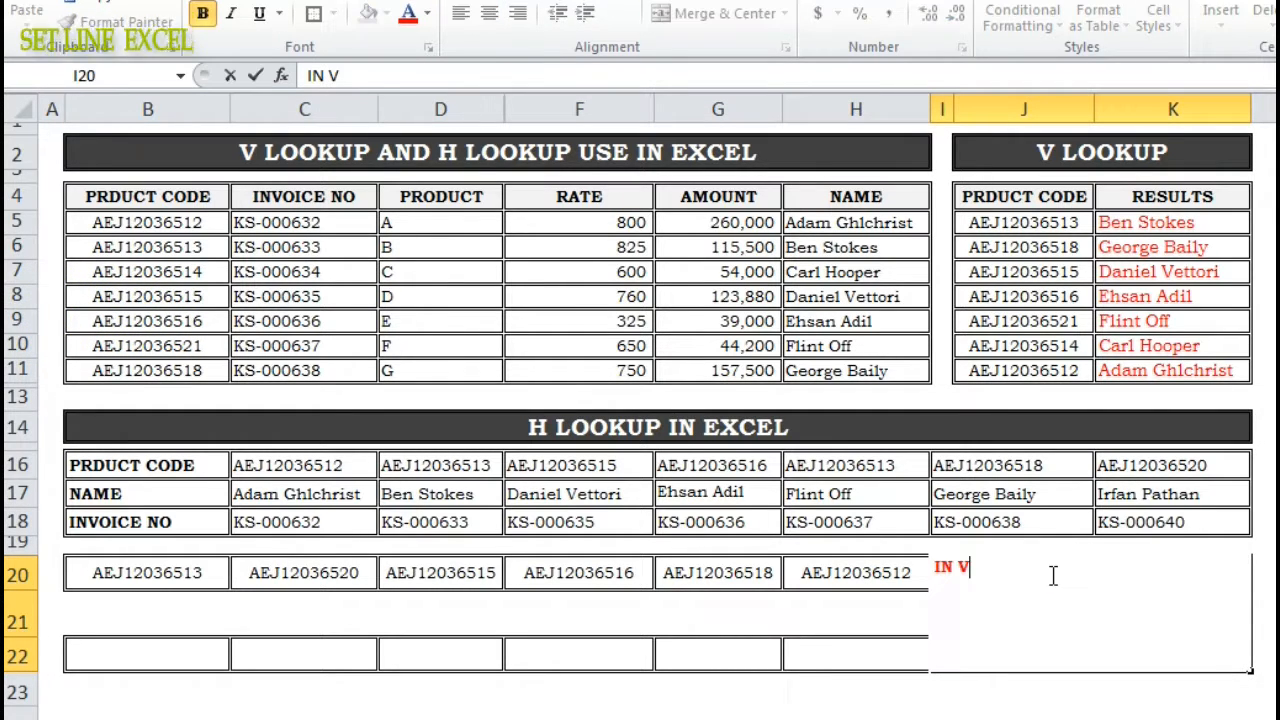
type(" LOOKUP WAS VERTIA")
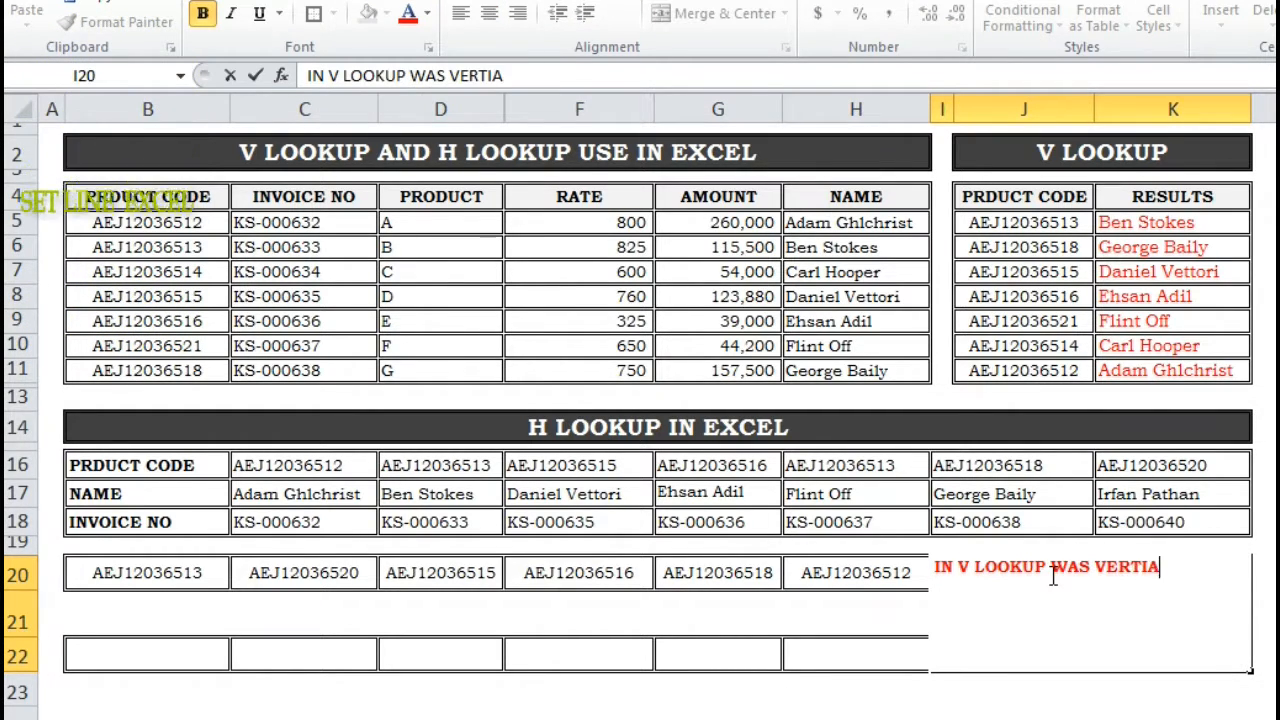
type("L NOW IT I")
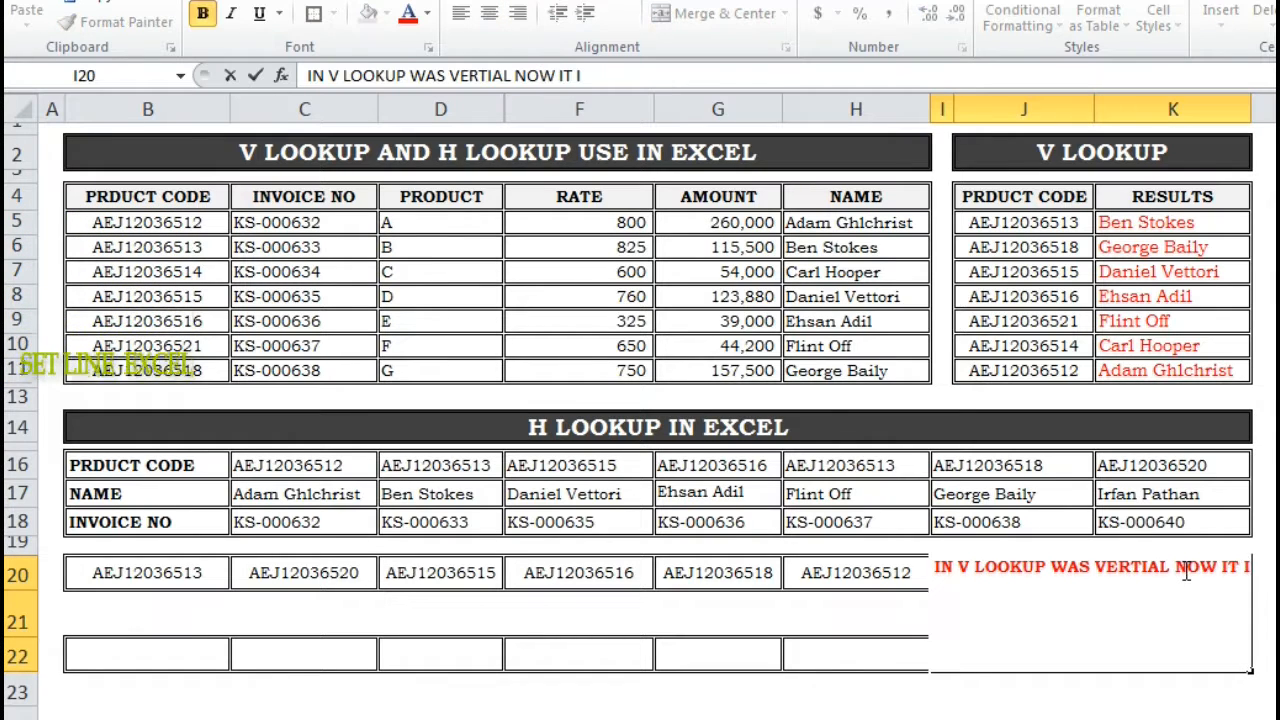
type("S IN HORIZONTAL WAY.")
left_click_drag(150, 580, 814, 571)
left_click(1035, 591)
key("Delete")
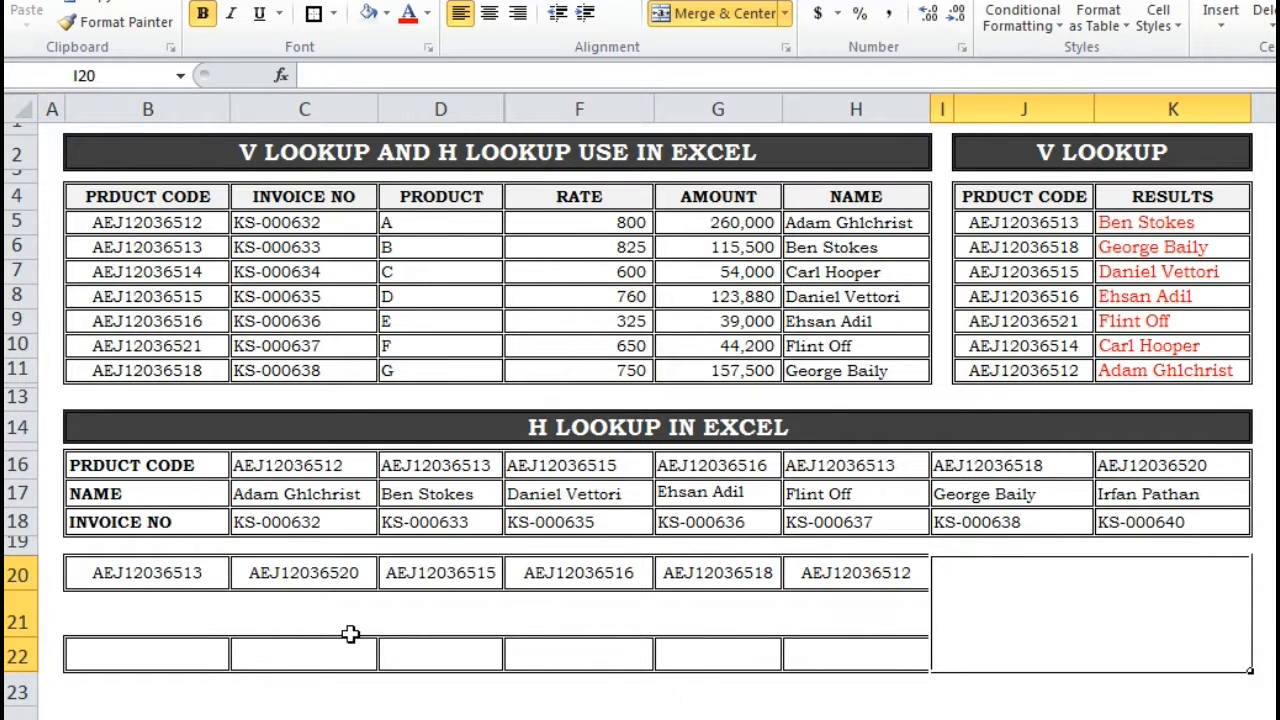
Start an HLOOKUP formula in B22 with B20 as the lookup value and C16:K18 as the table range.
left_click(200, 662)
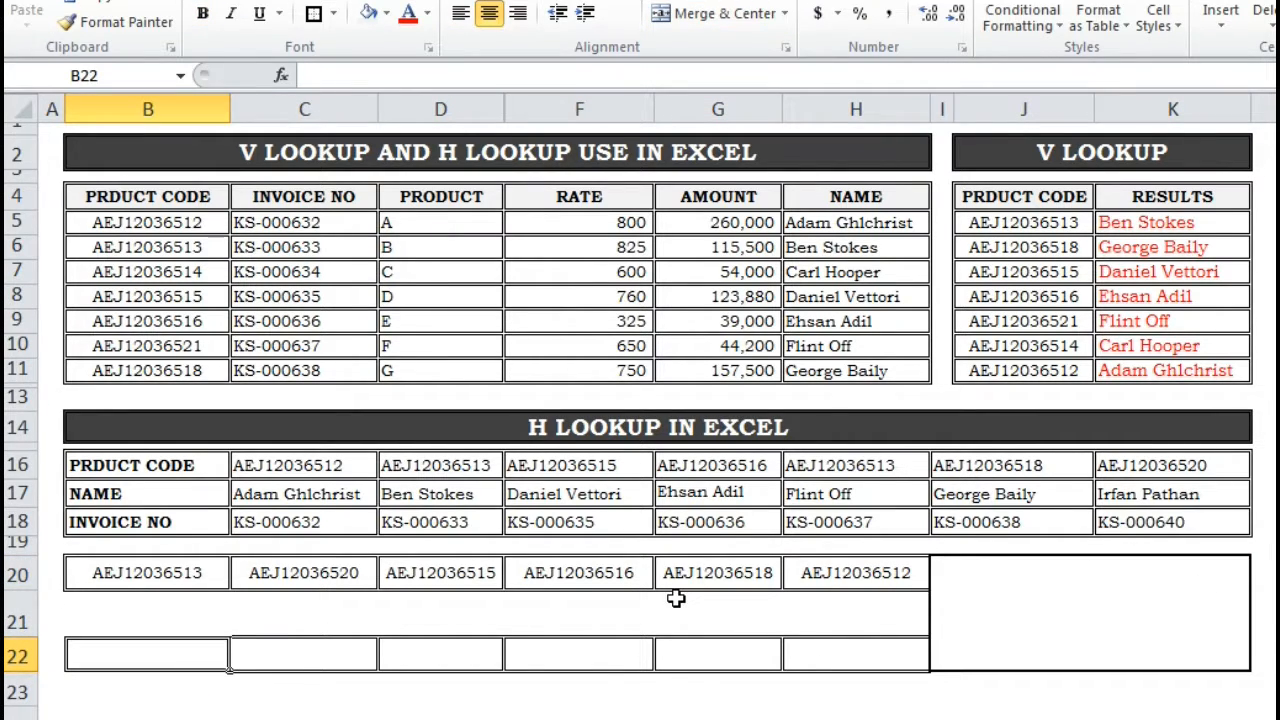
type("=")
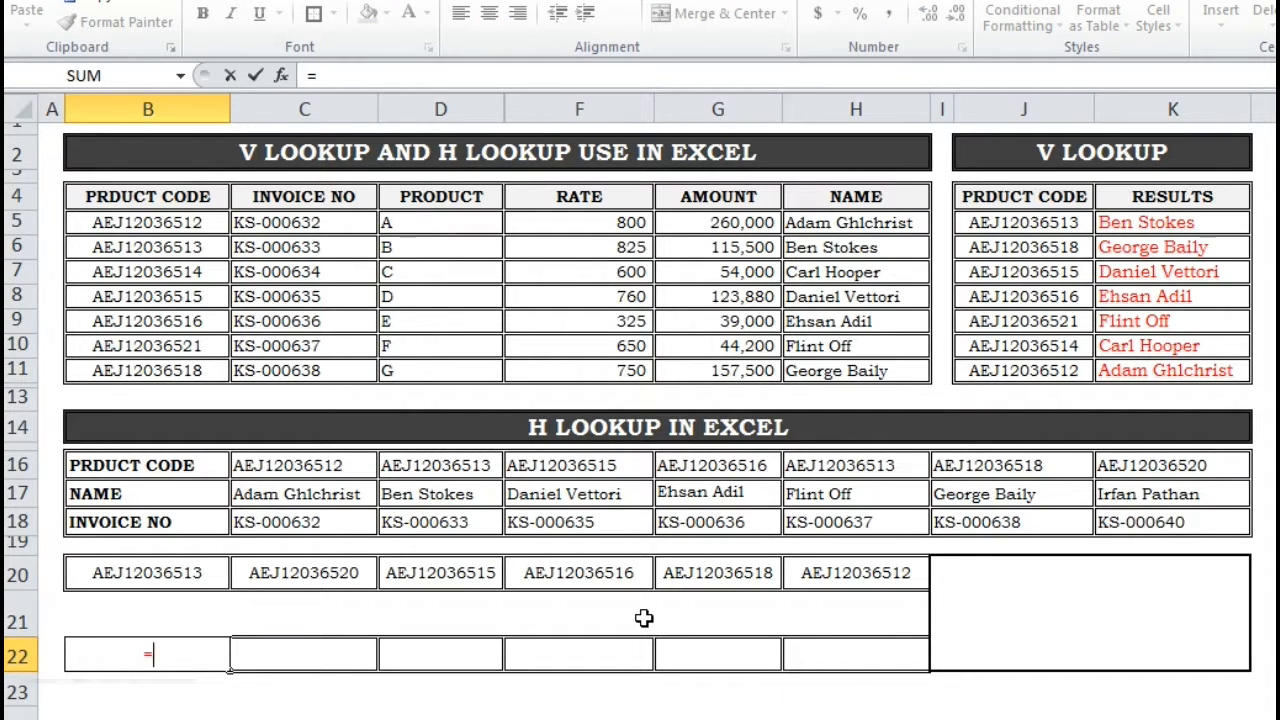
type("H")
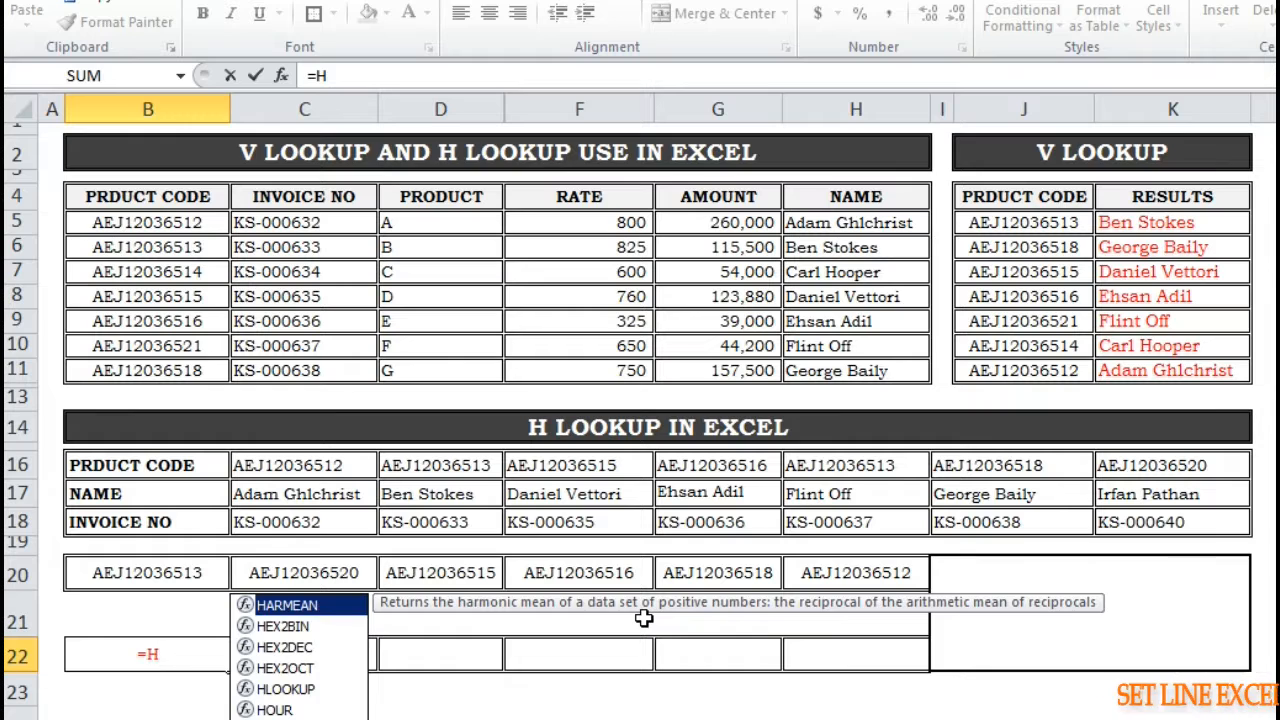
type("LOO")
key("Tab")
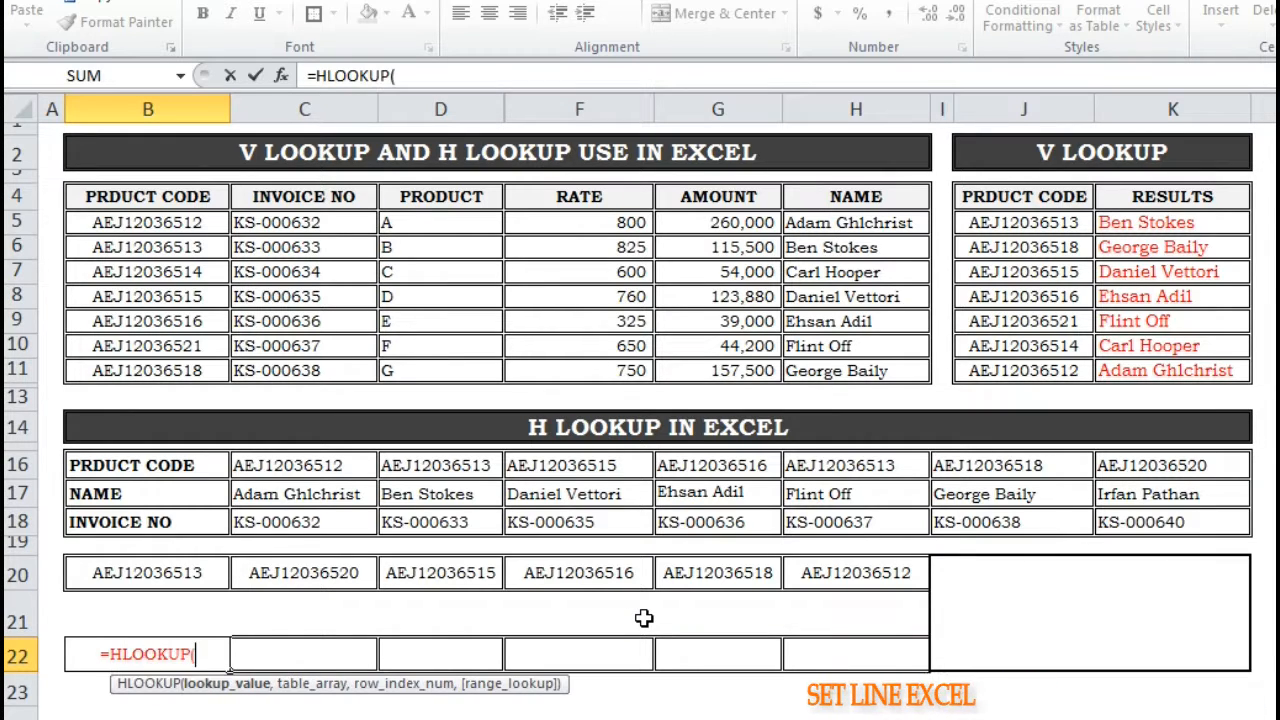
left_click(172, 578)
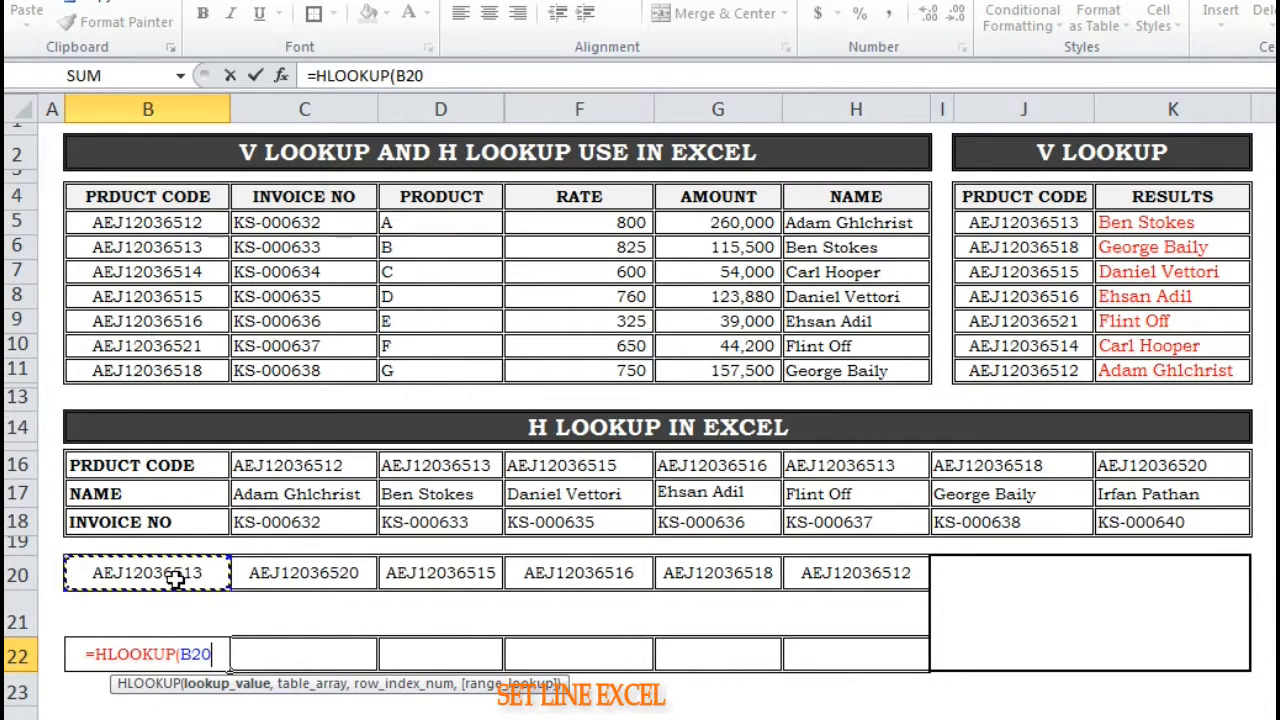
type(",")
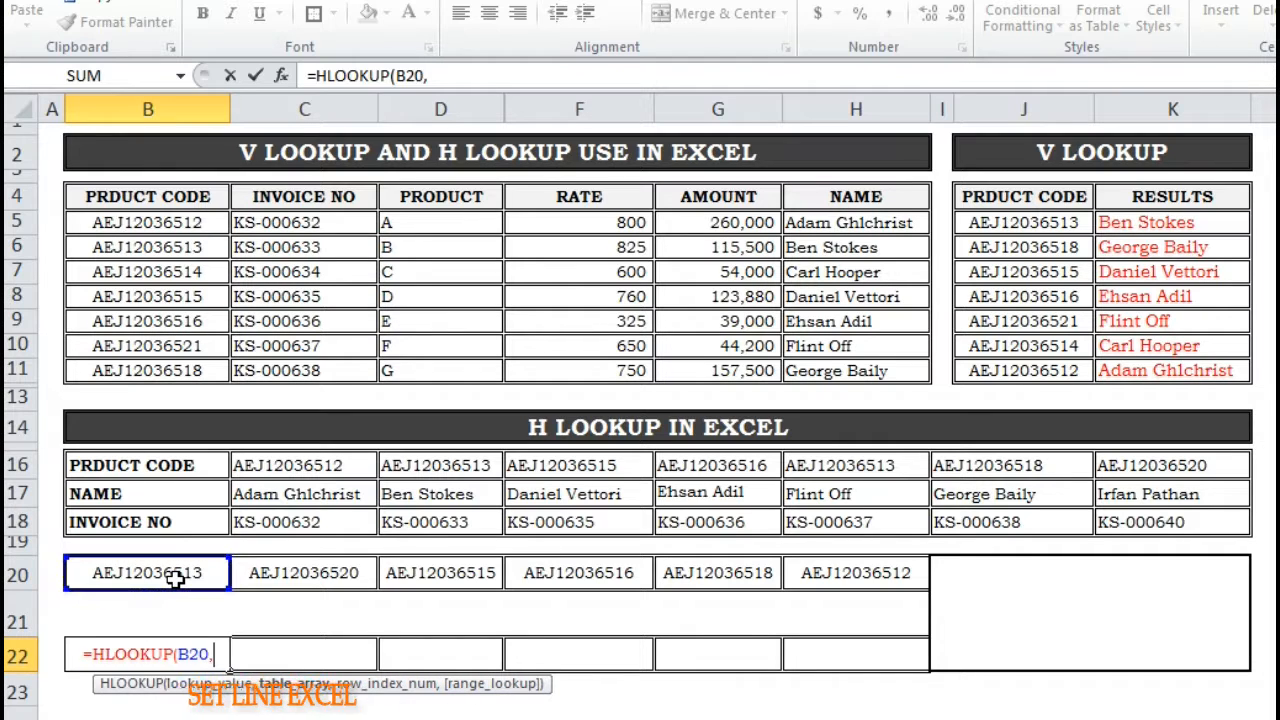
left_click_drag(253, 466, 1157, 523)
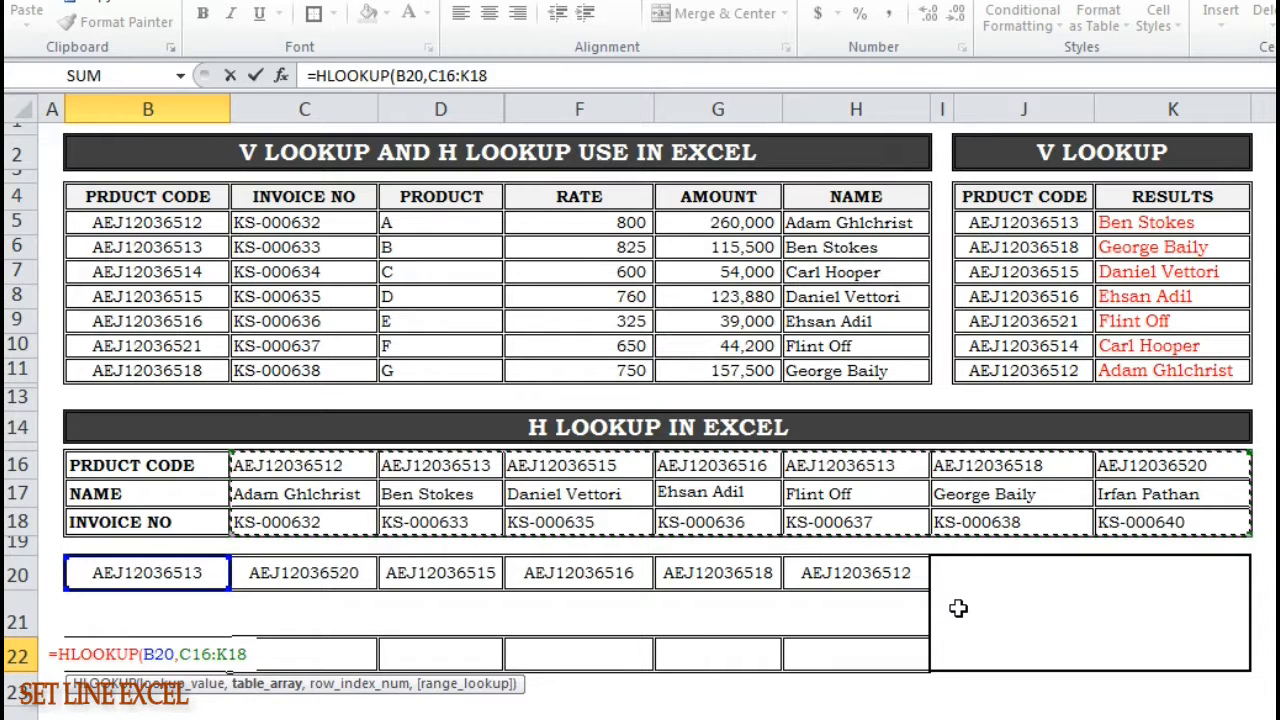
Overwrite the Notepad text with "SAME WAY I HAVE GIVEN CRITERIAL OF FULL TABLE NOW NEXT STEP IS IN SAME WAY WILL GIVE THE CRITERIAL THAT BY MATCHING".
key("alt+Tab")
key("ctrl+a")
key("Delete")
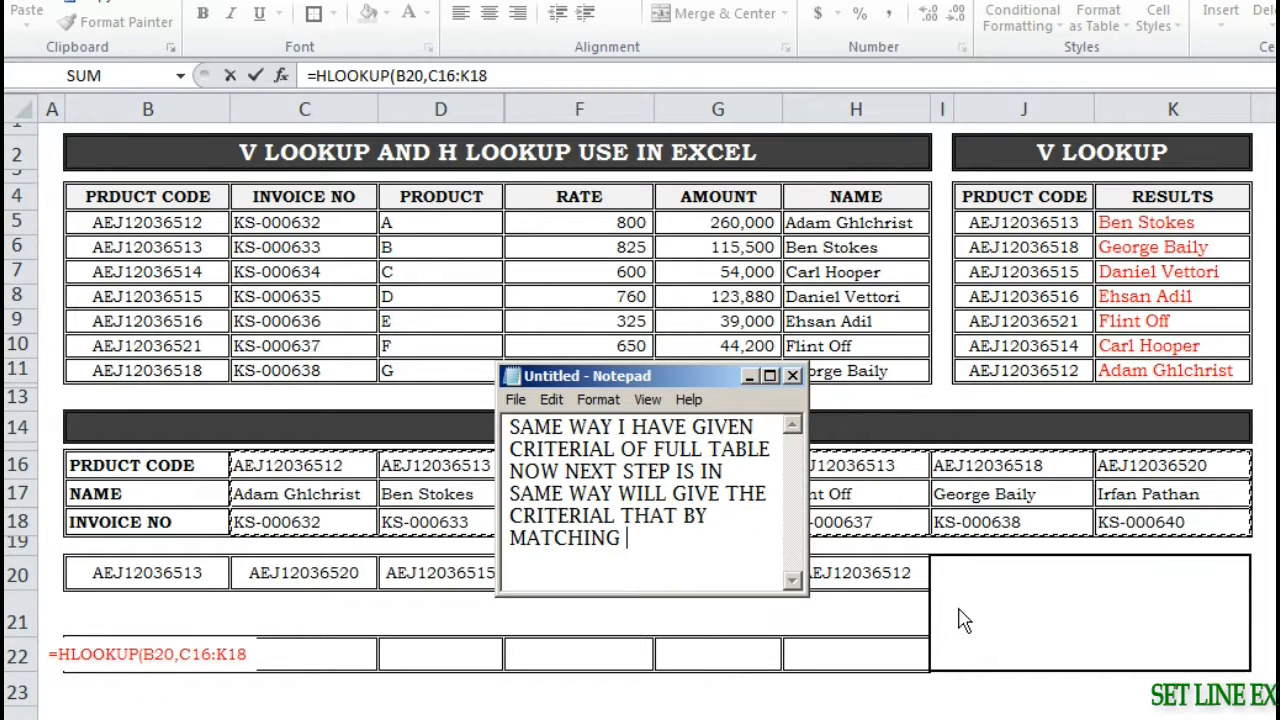
key("alt+Tab")
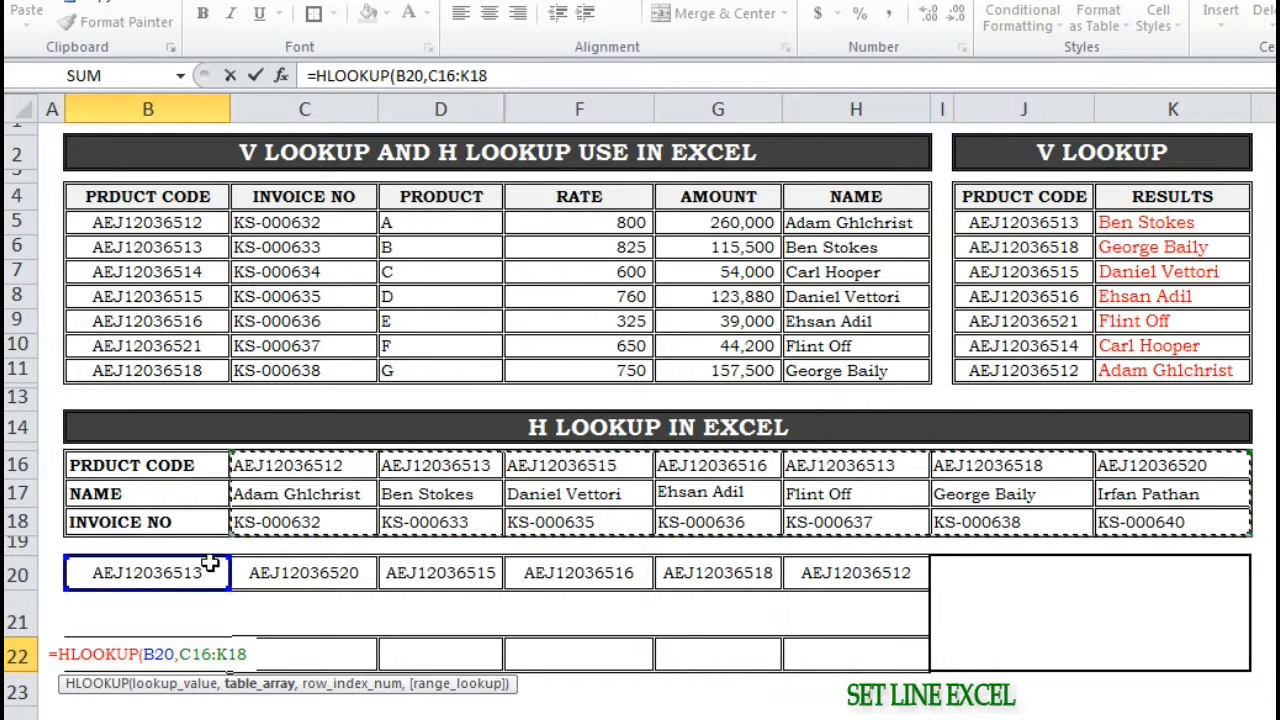
Continue the Notepad note with "THIS CELL VALUE WITH FIRST CELL PROVIDE US THE RESULSTS OF THAT CELLS WHICH WE WANT TO KNOW. NAME OR INVOICE NO ETC.".
key("alt+Tab")
type("THIS CELL VALUE WITH FIRST CELL PRO")
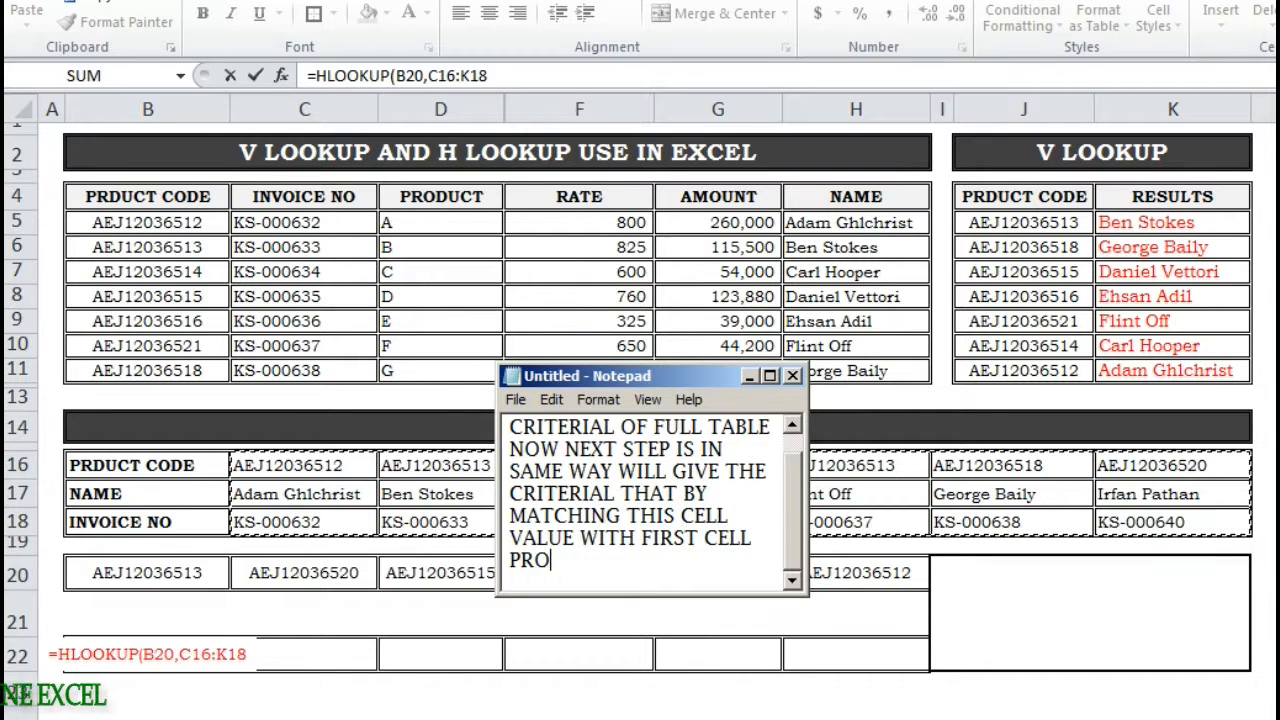
type("VIDE US THE RESULSTS OF ")
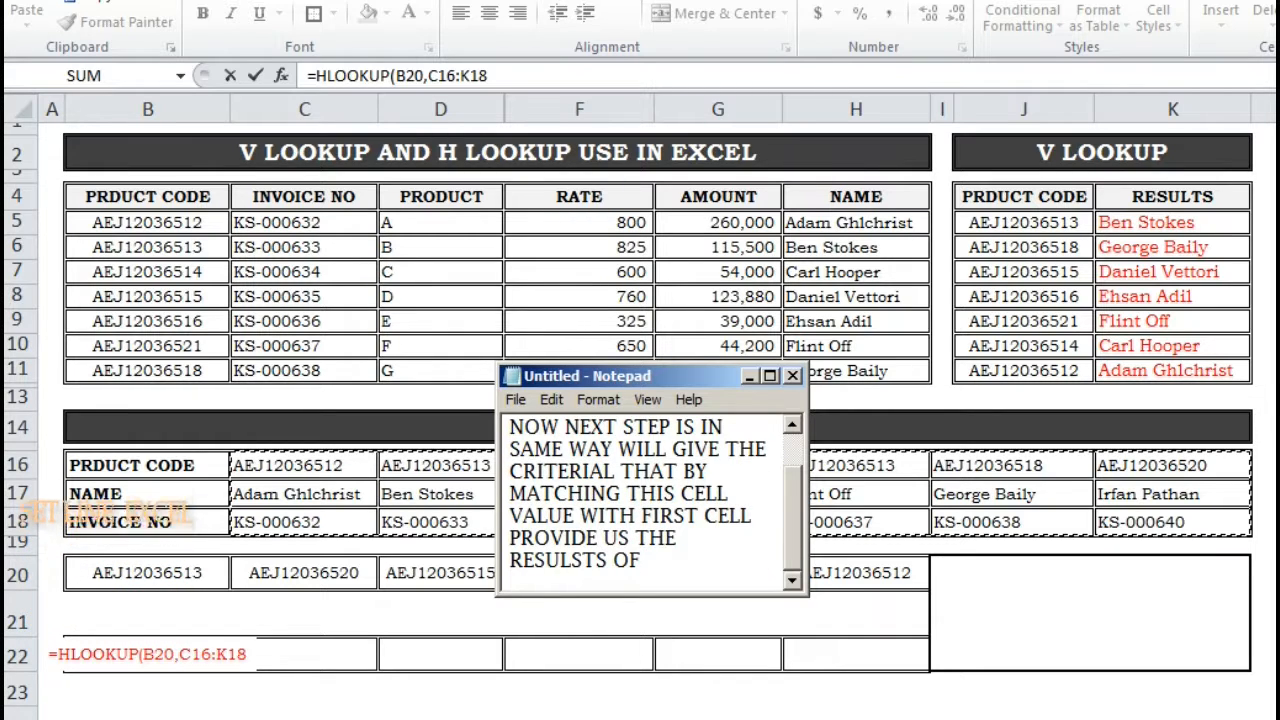
type("THAT CELLS ")
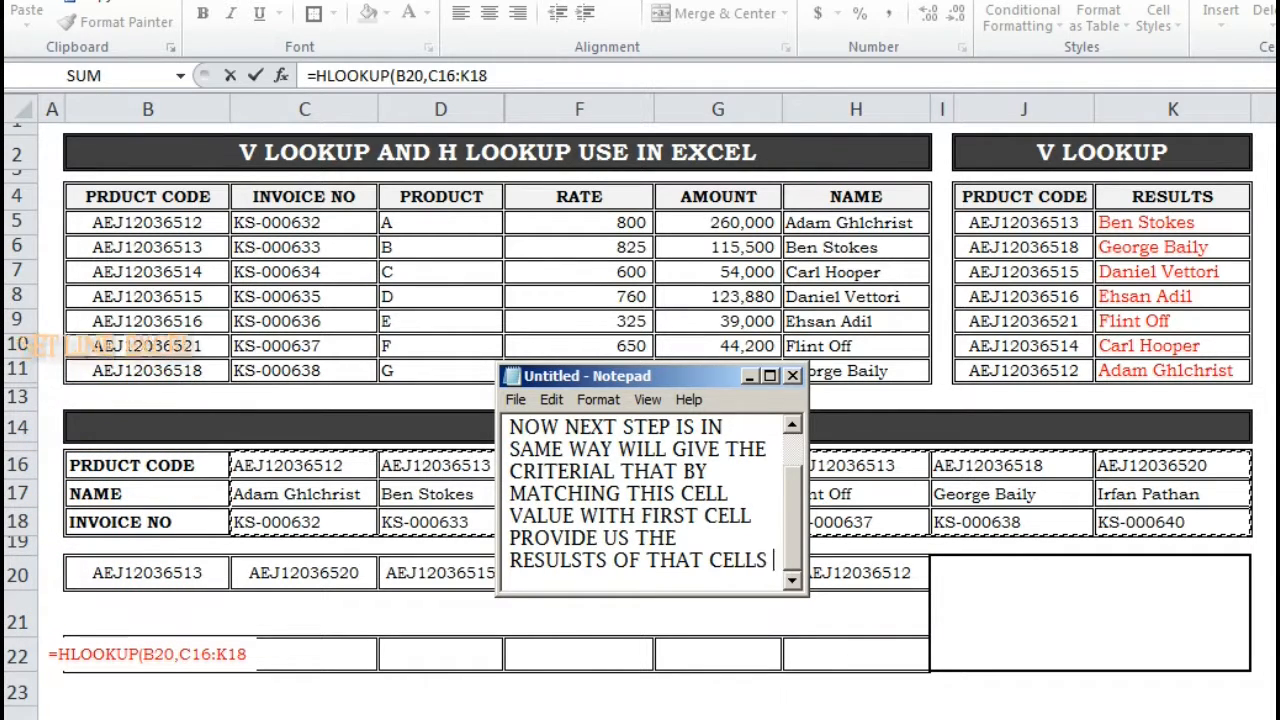
type("WHICH WE W")
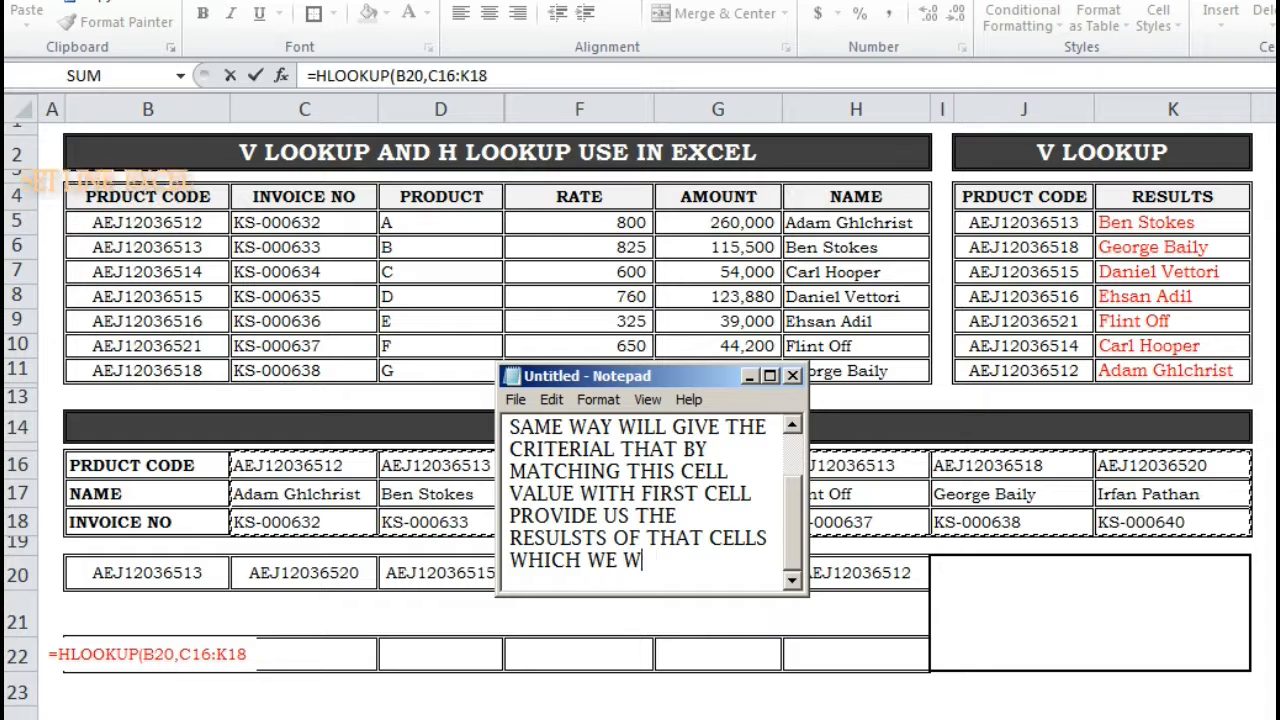
type("ANT TO KNOW. NAME OR")
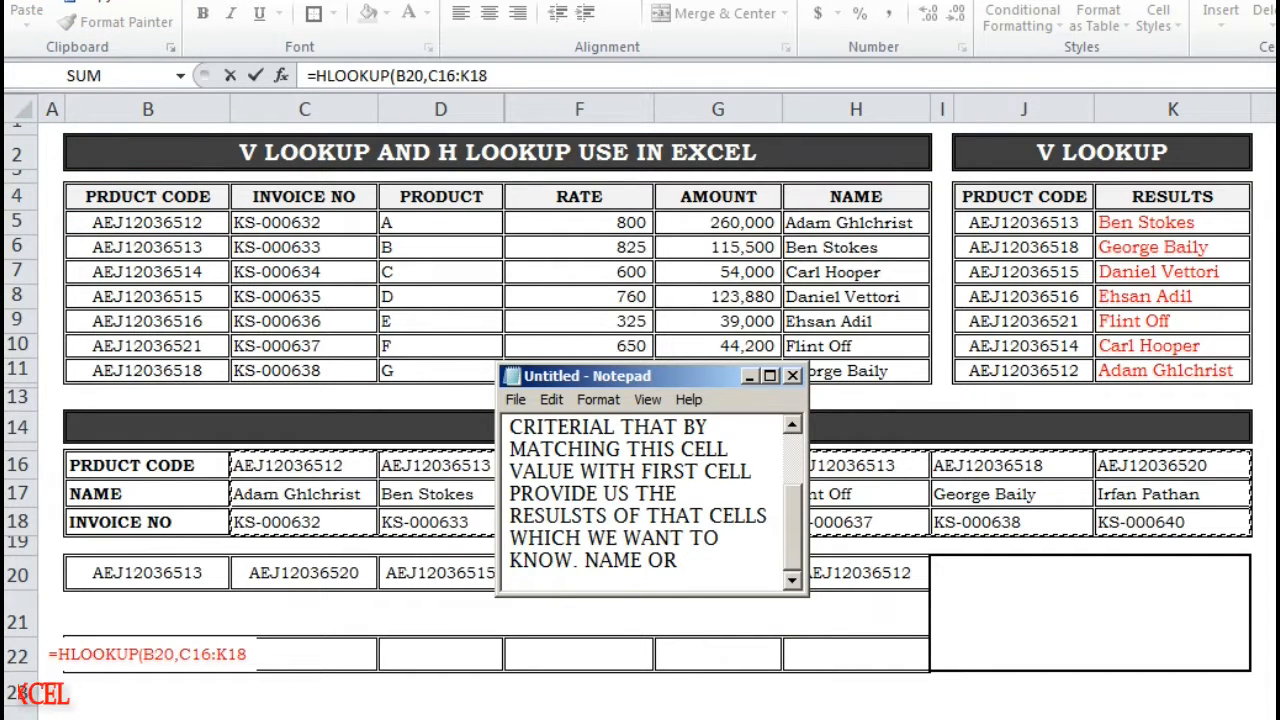
type(" INVOICE NO ETC.")
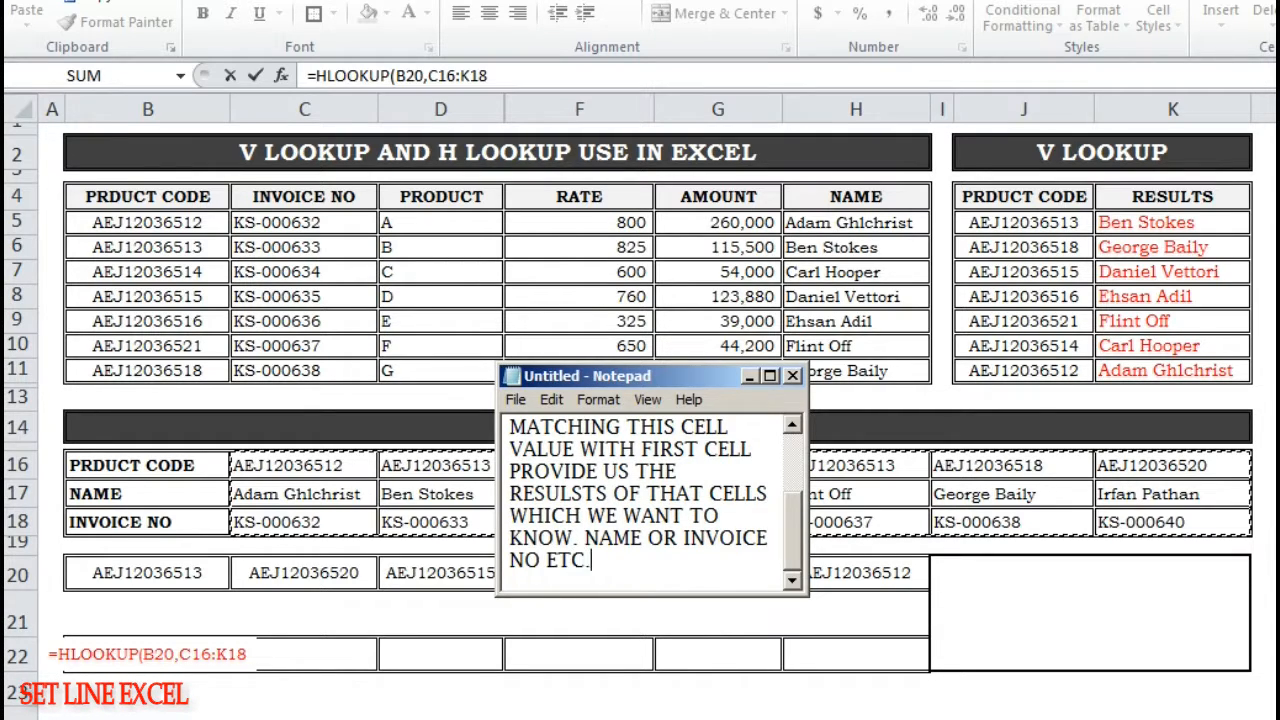
Back in Excel, complete the B22 formula as =HLOOKUP(B20,C16:K18,2,0).
key("alt+Tab")
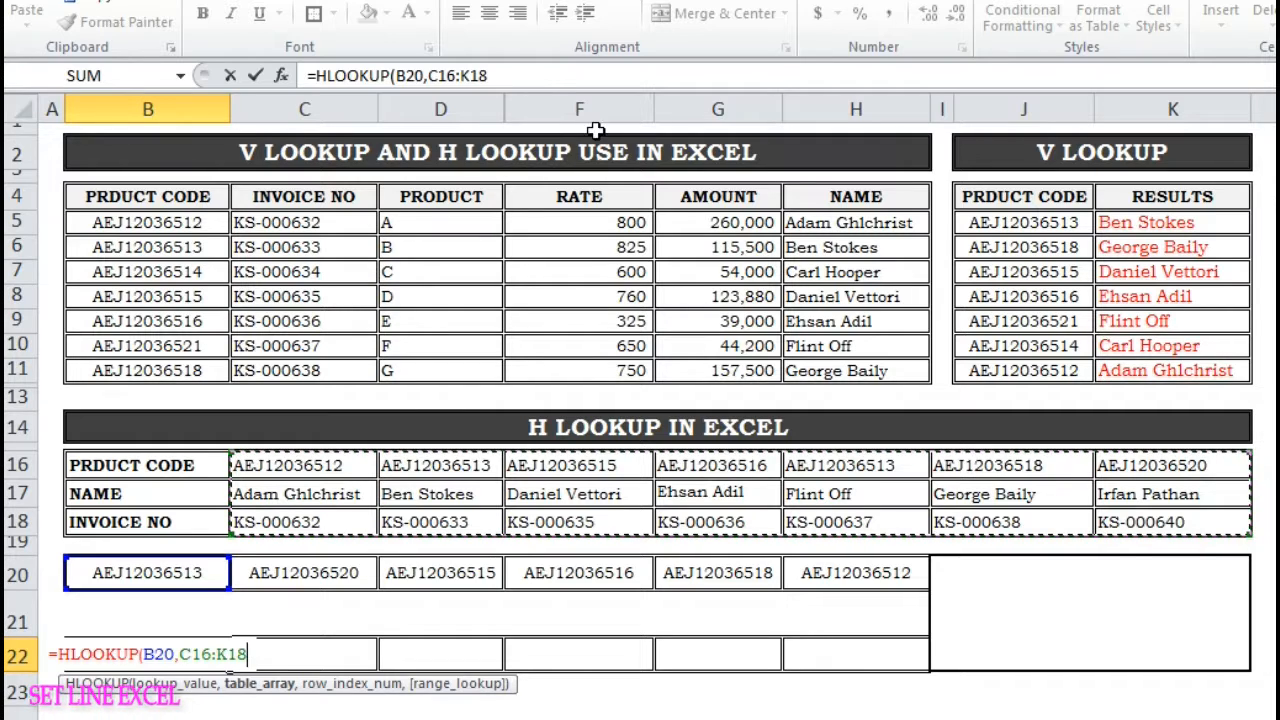
left_click(548, 80)
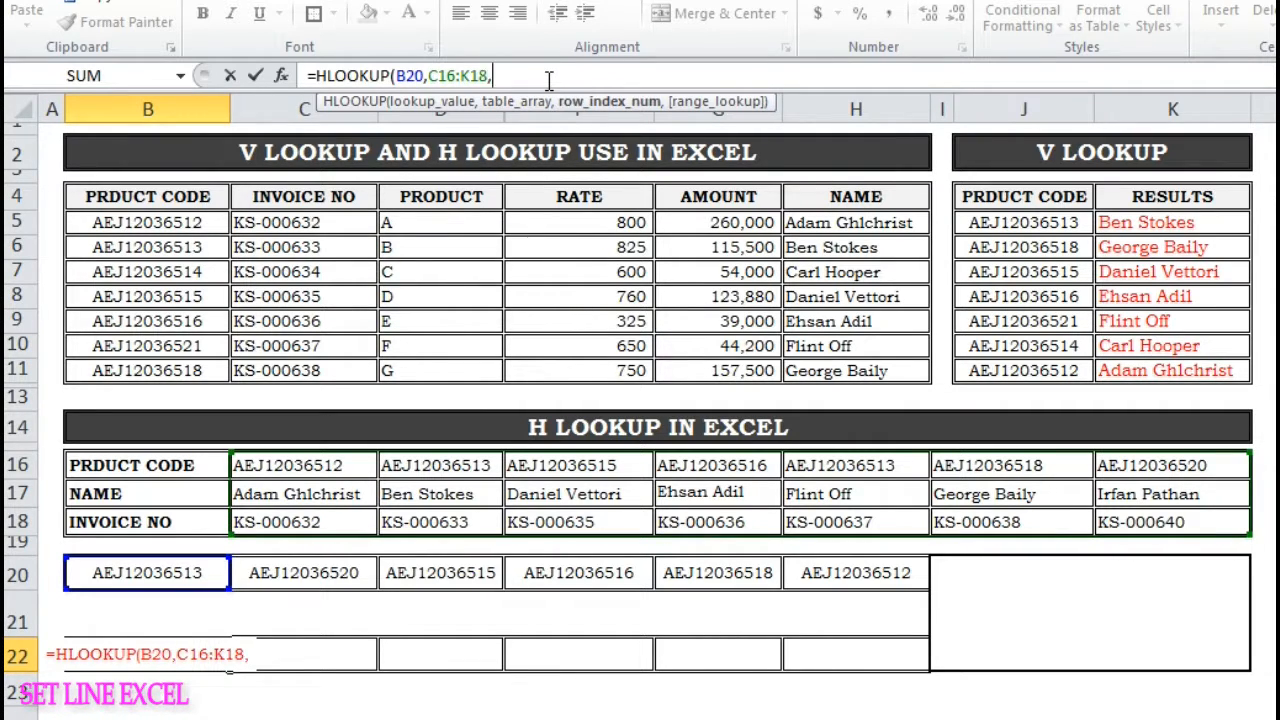
type(",2,0")
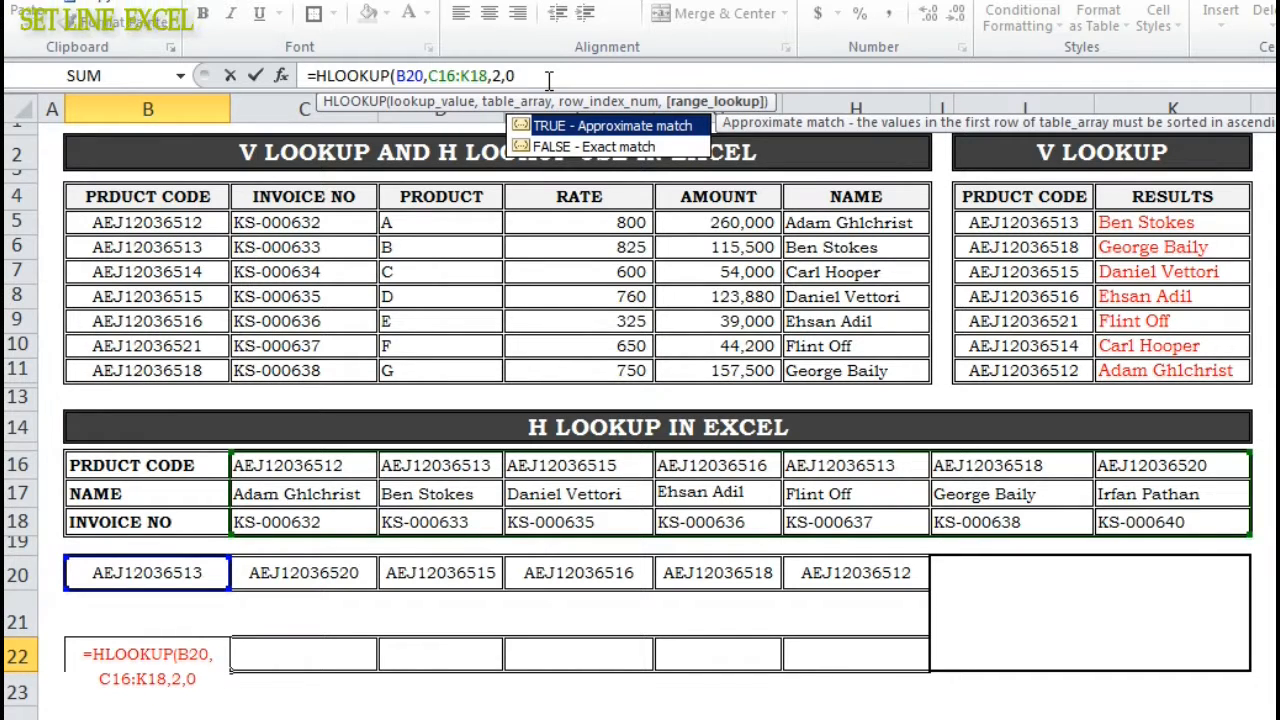
type("0)")
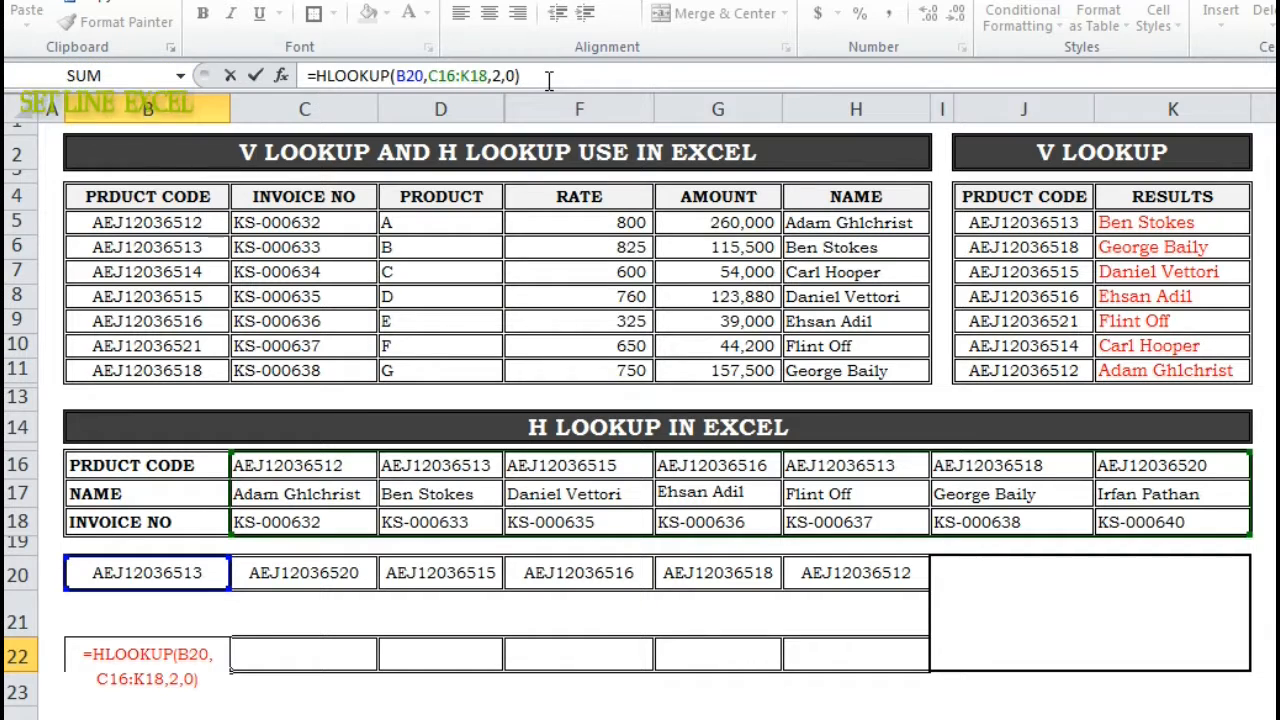
key("Return")
Select the table range C16:K18 in the B22 formula and write "SAME WAY WE HAVE TO FIX THE CELLS." in Notepad.
left_click(131, 661)
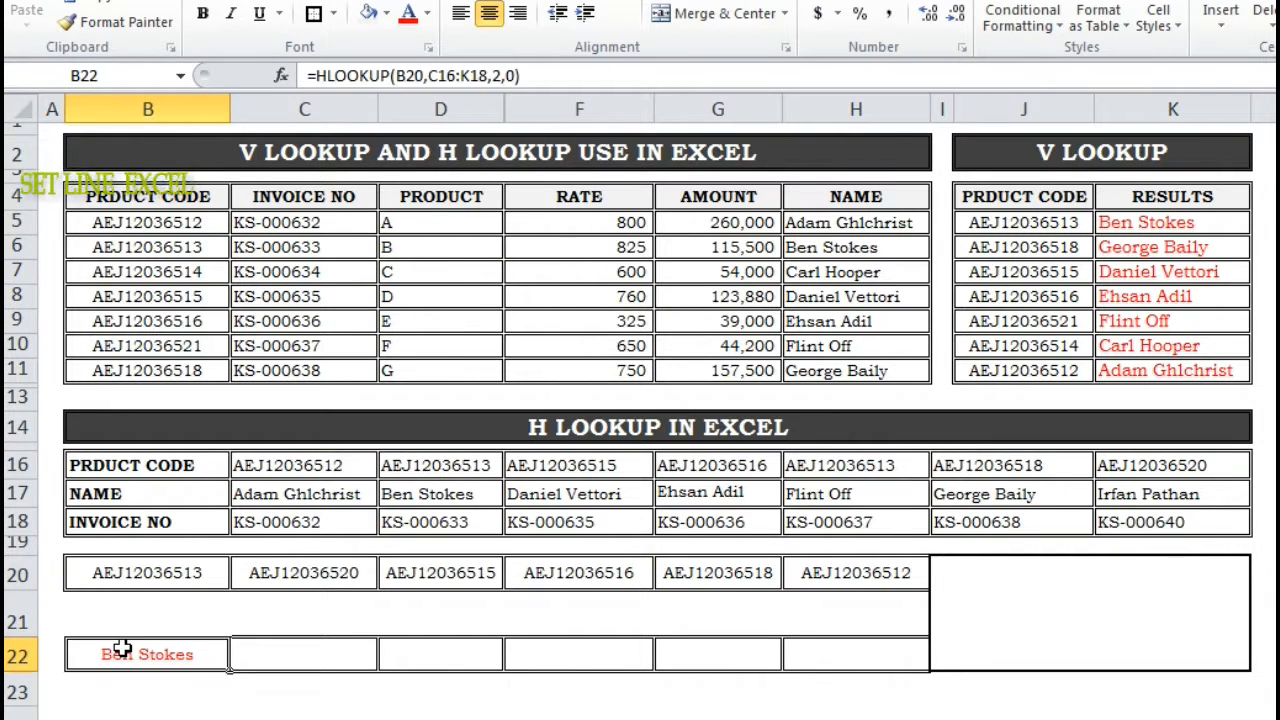
left_click(487, 76)
double_click(487, 76)
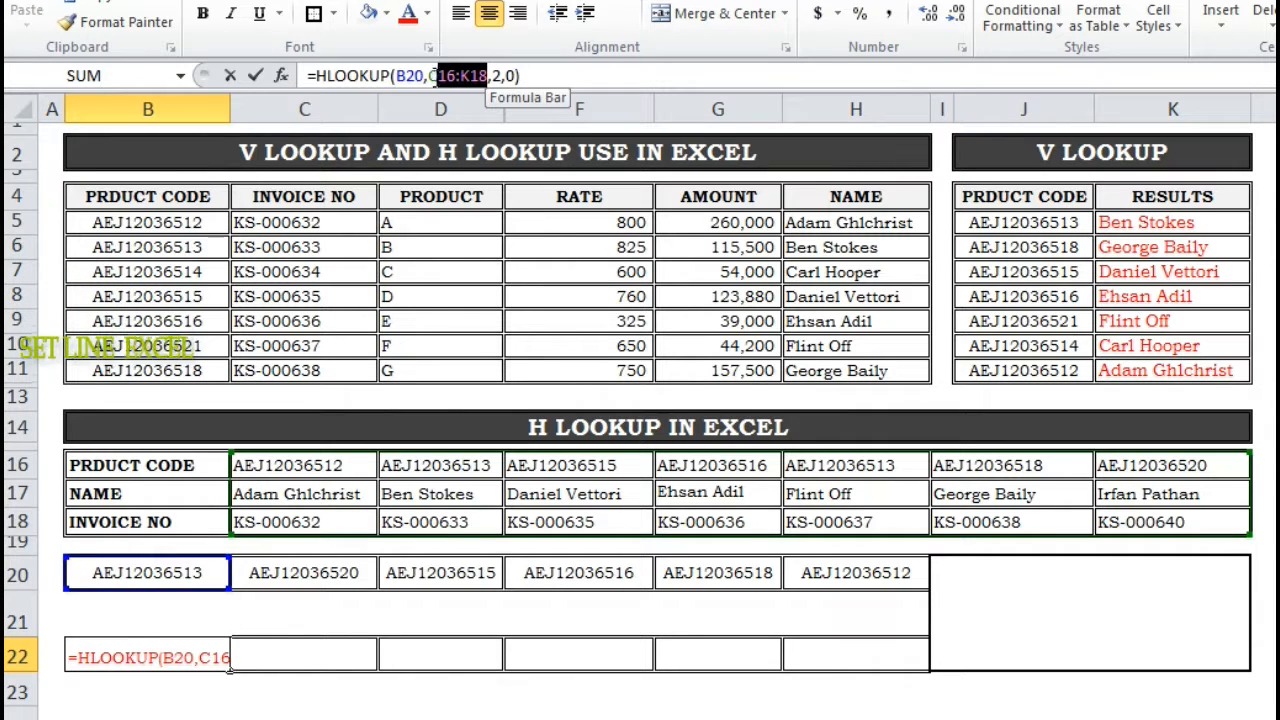
type("SAME")
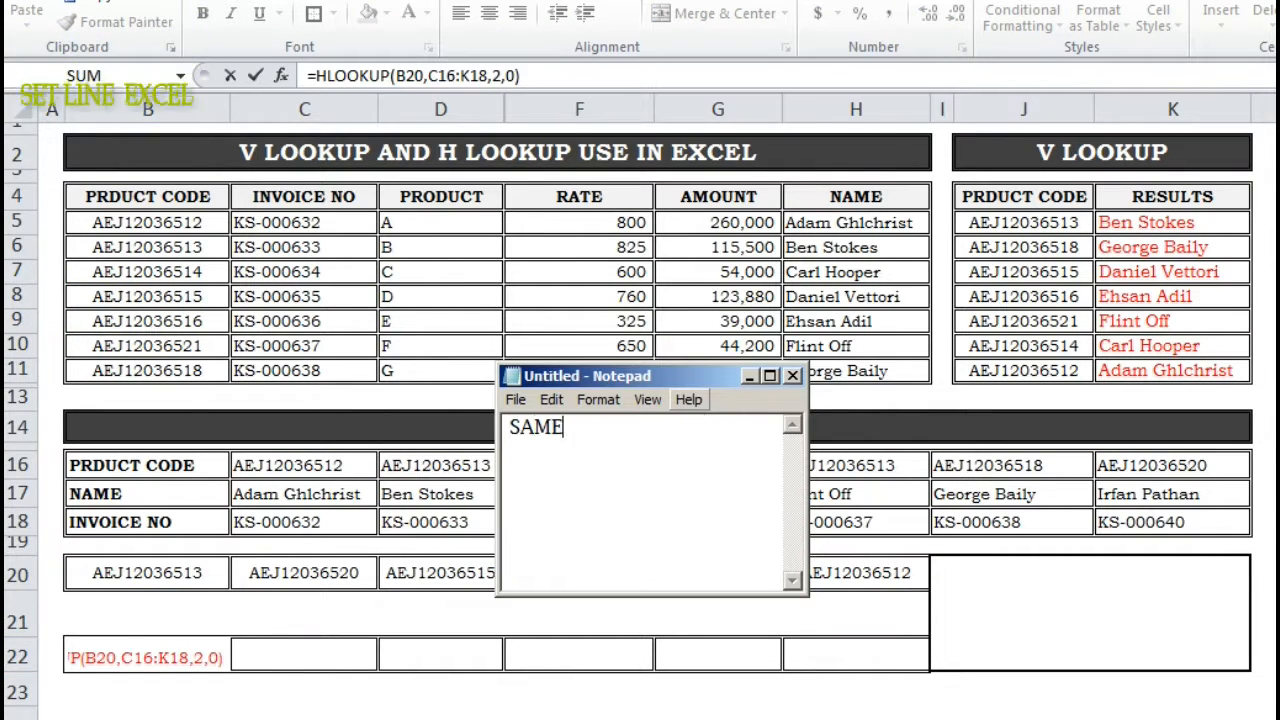
type(" WAY WE HAVE TO FIX THE CELLS.")
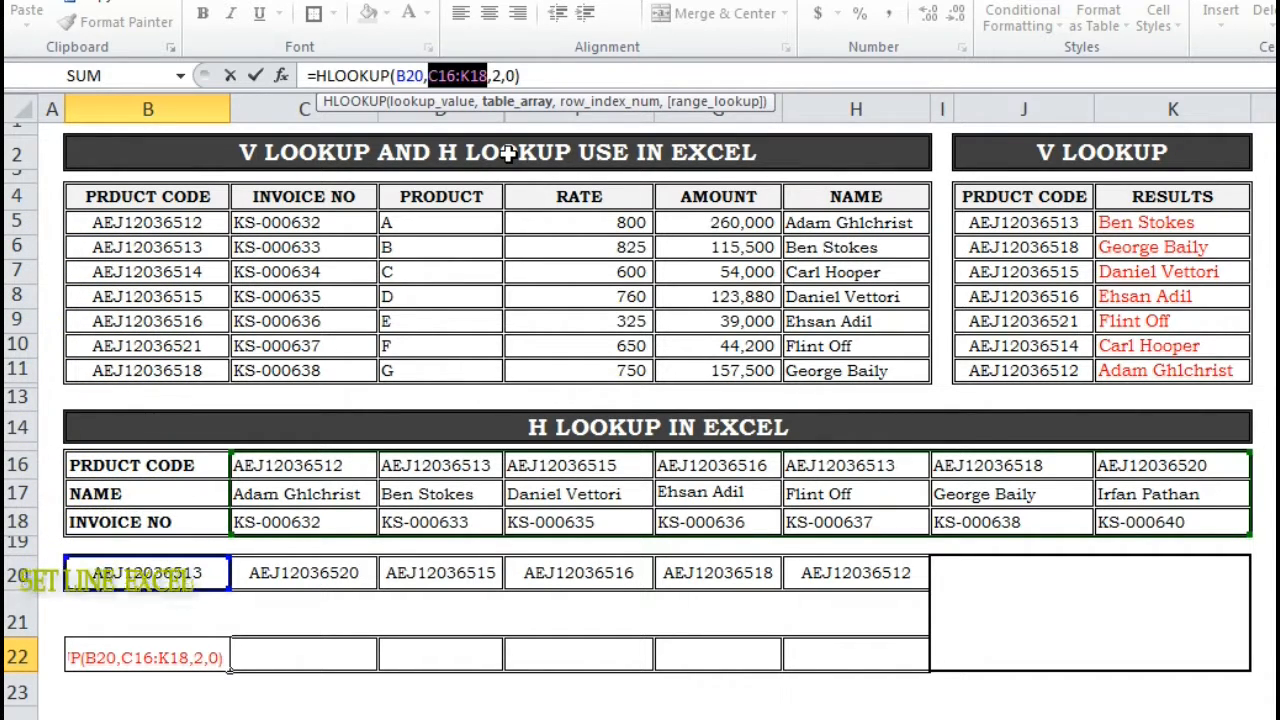
Try to make the table range C16:K18 absolute in the B22 HLOOKUP formula.
key("F4")
left_click(498, 568)
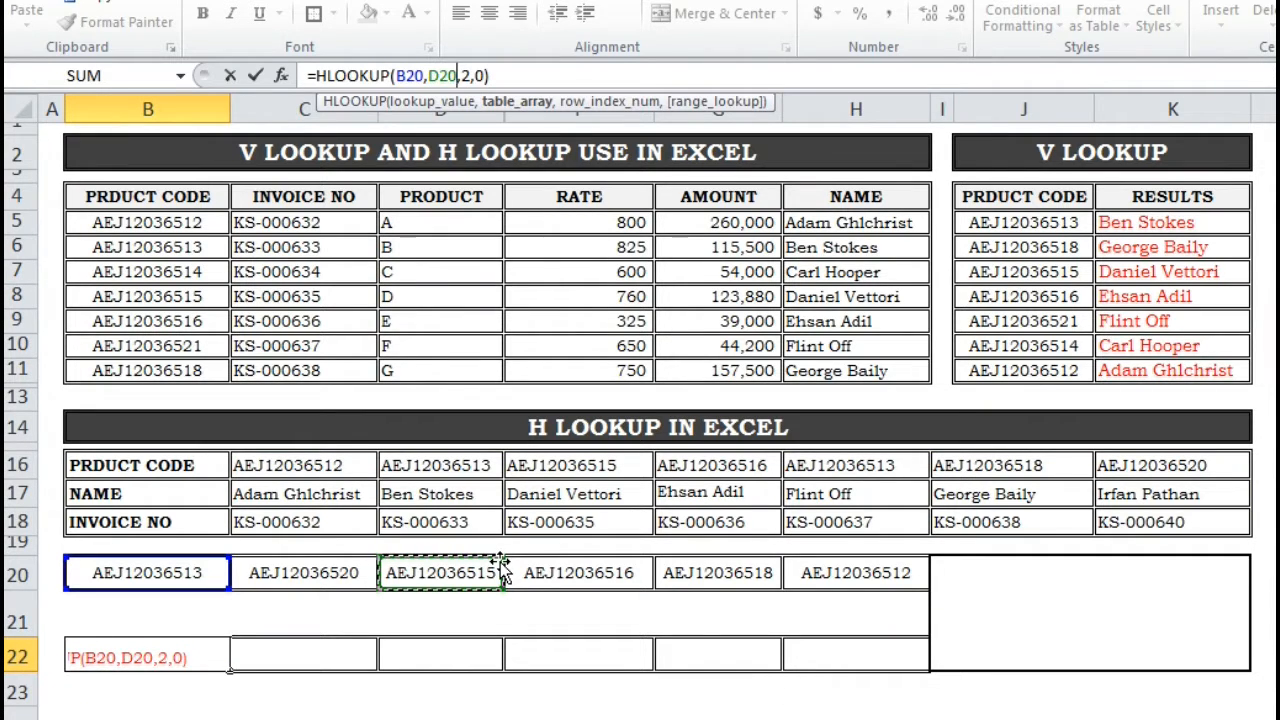
key("Return")
left_click(210, 659)
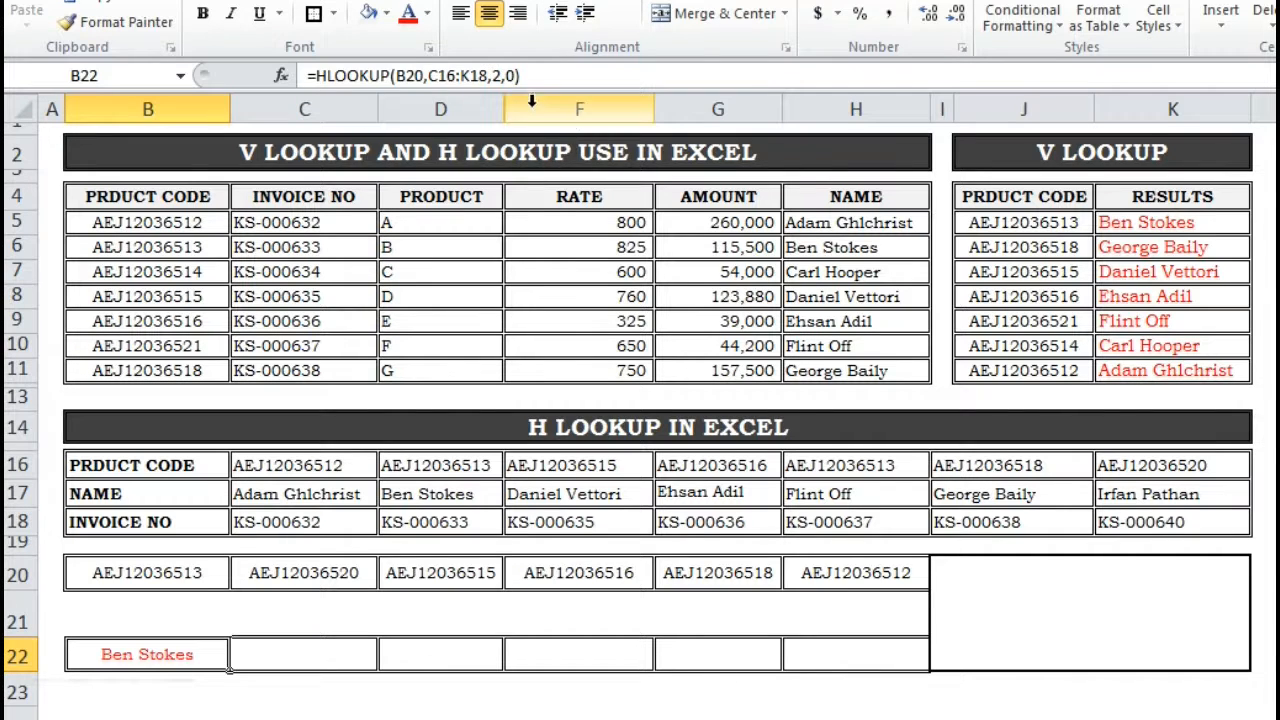
left_click(550, 82)
key("Return")
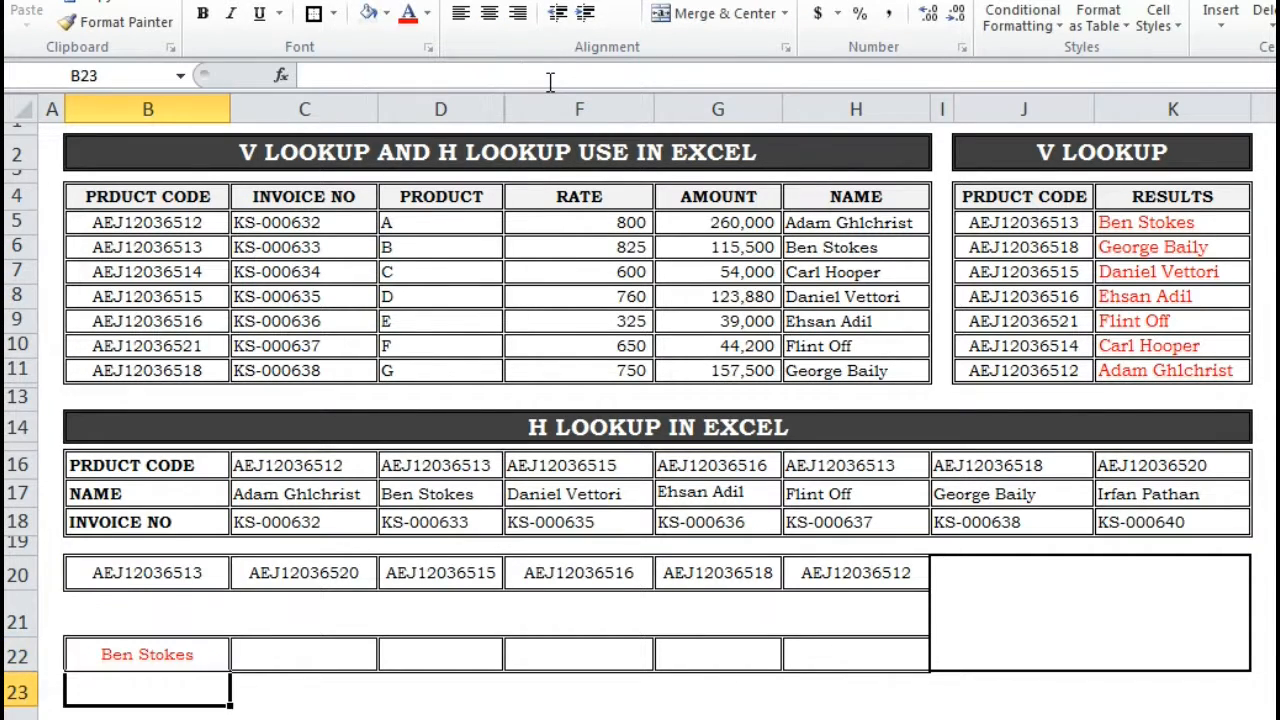
Fill the B22 HLOOKUP formula across row 22 to H22 and inspect the formula in H22.
left_click(147, 651)
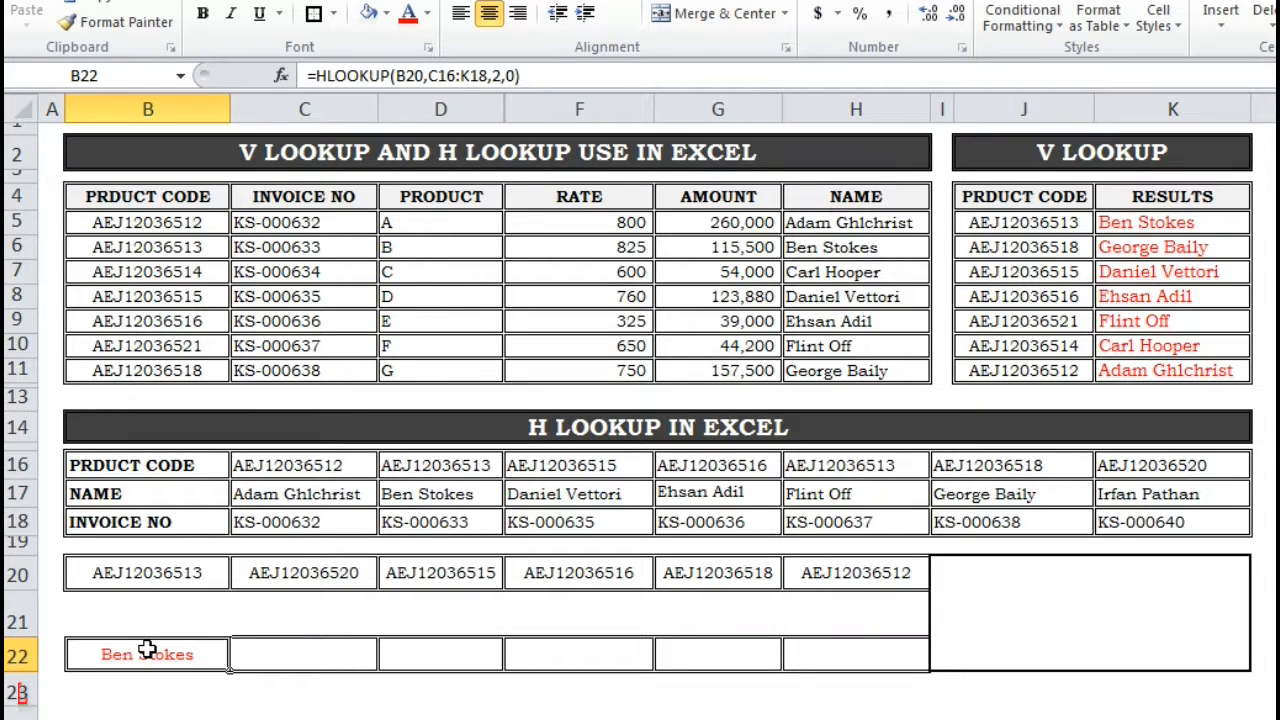
left_click_drag(277, 671, 900, 668)
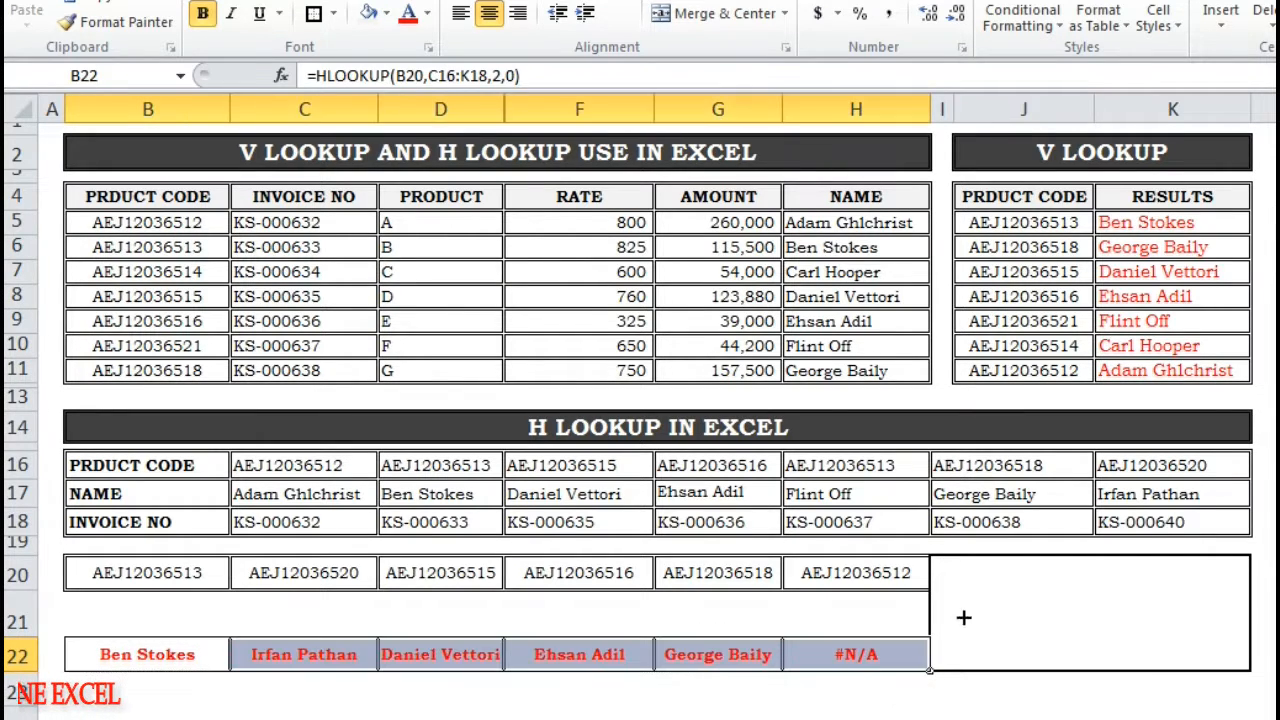
left_click(848, 660)
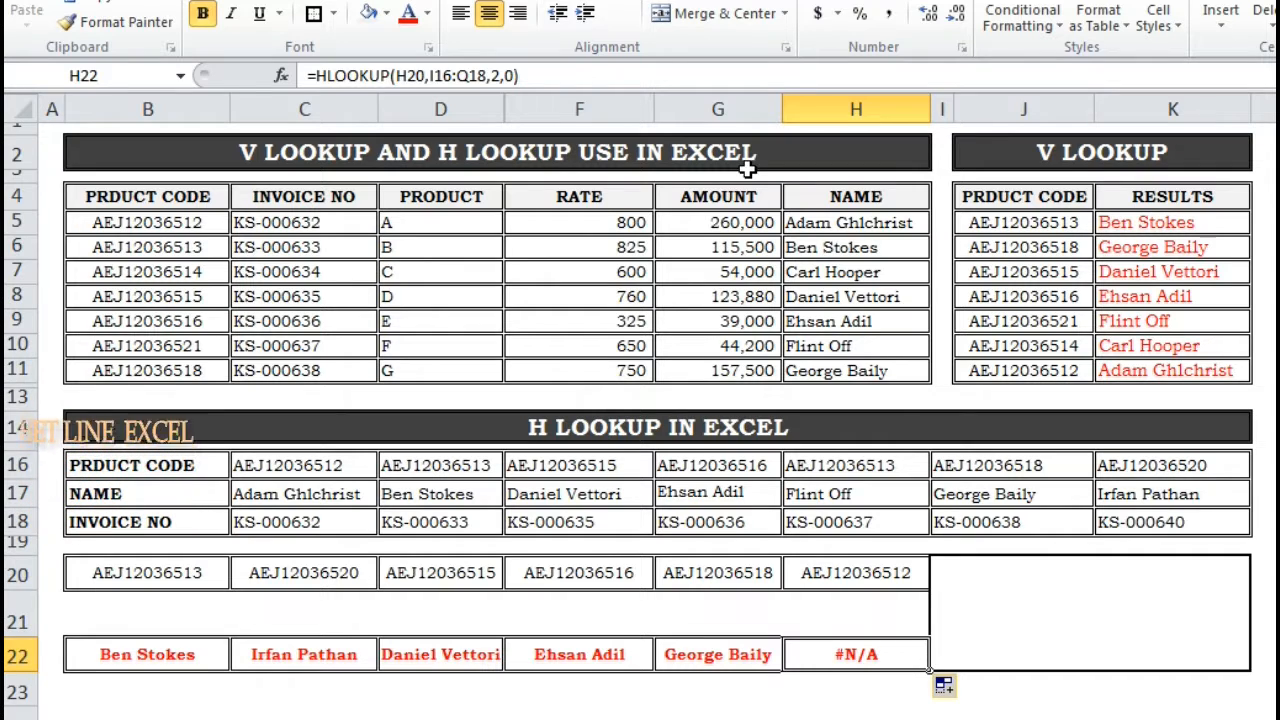
left_click(614, 76)
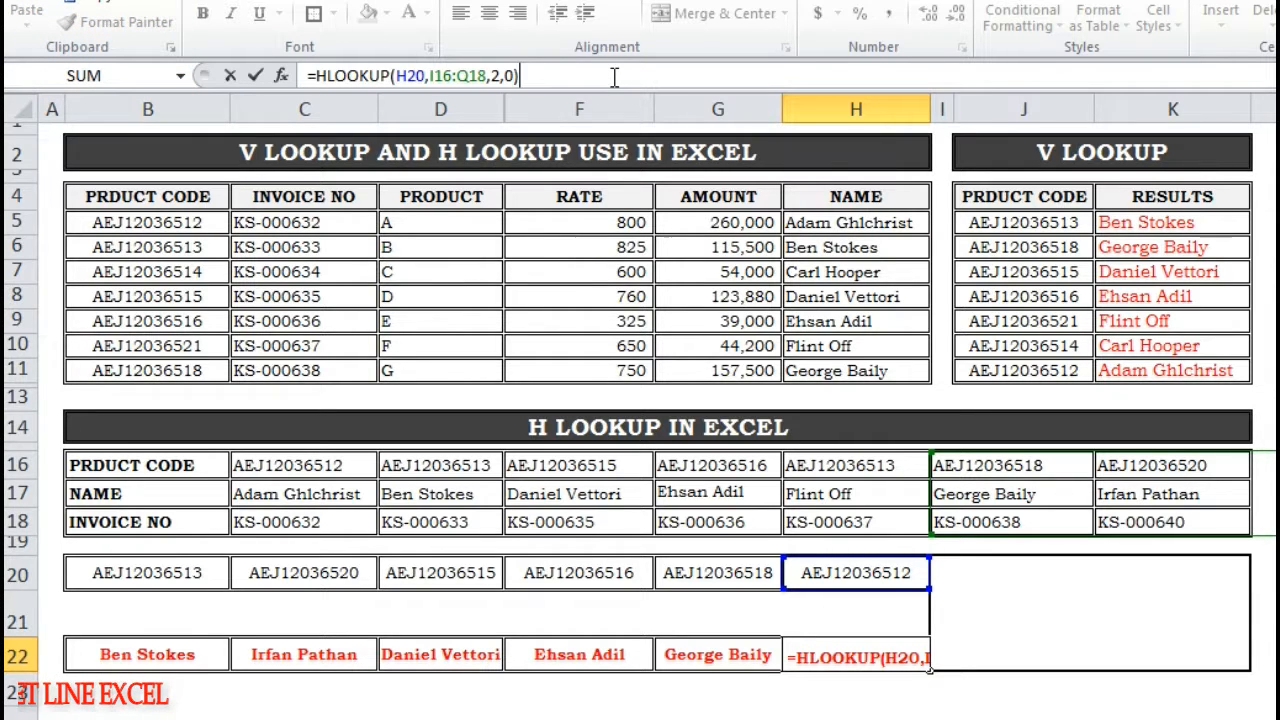
Make the table range C16:K18 absolute in the B22 HLOOKUP formula and fill the formula across to H22.
left_click(155, 660)
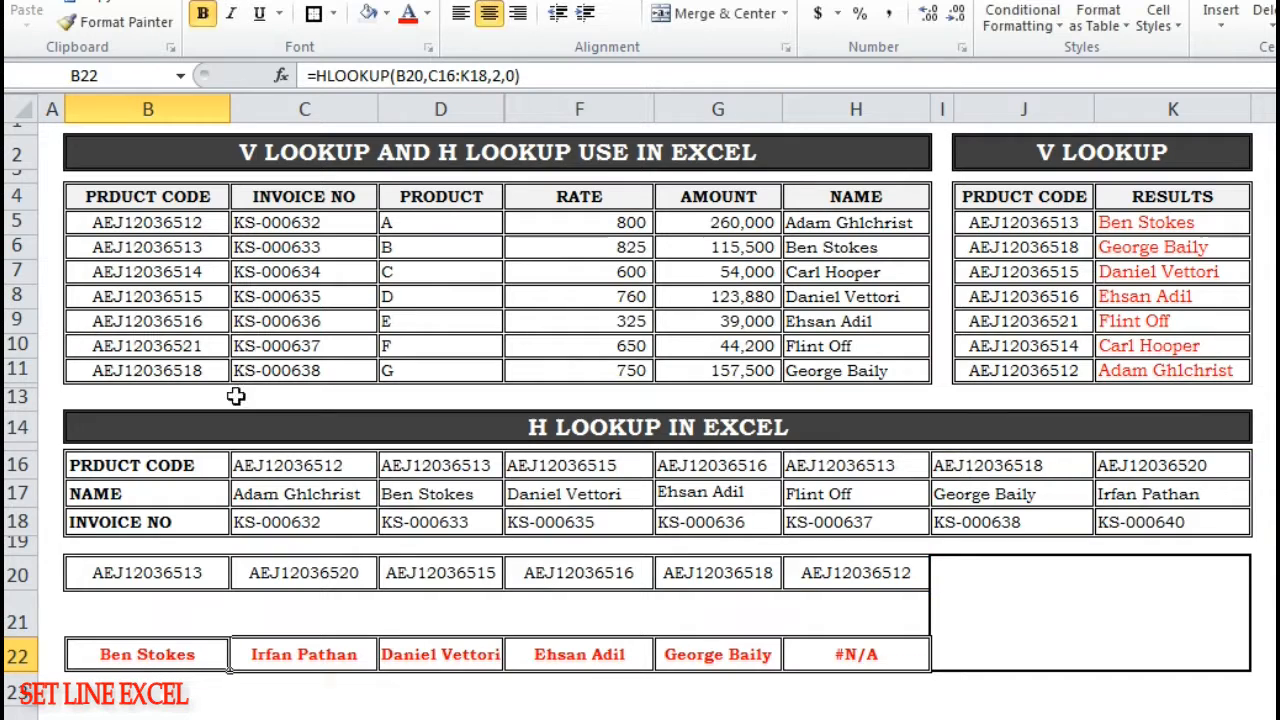
left_click(475, 77)
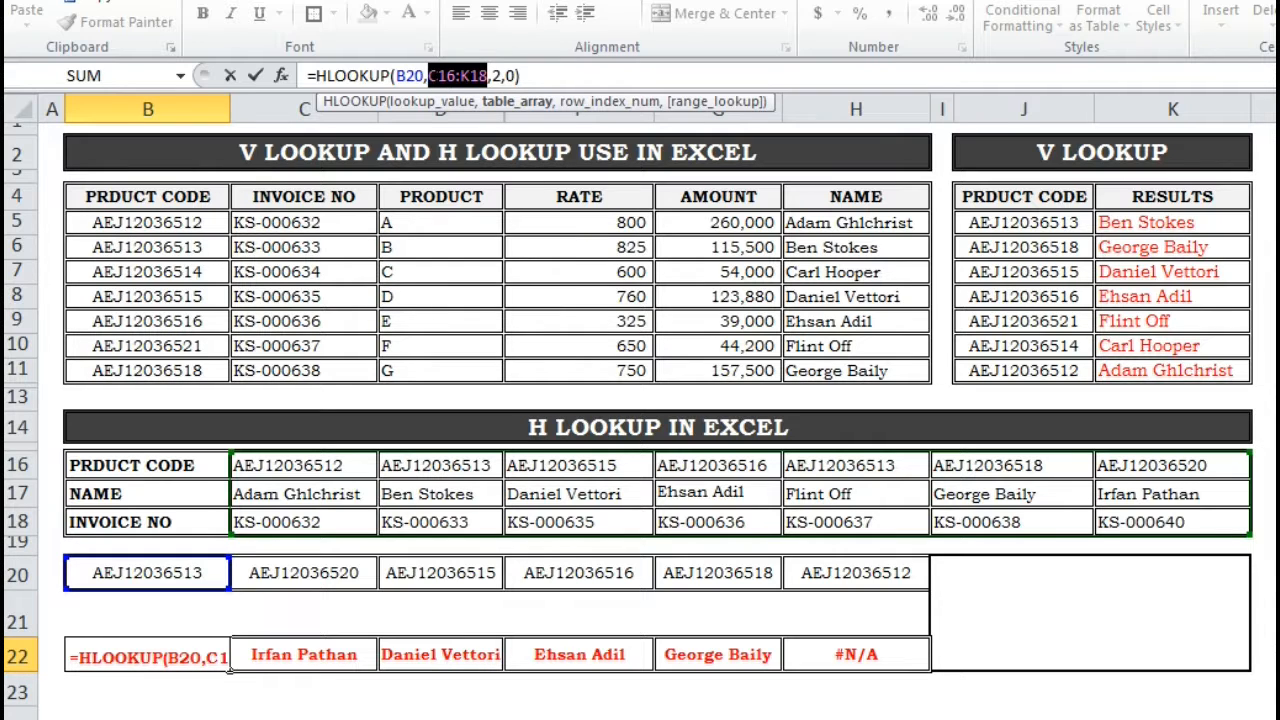
key("Return")
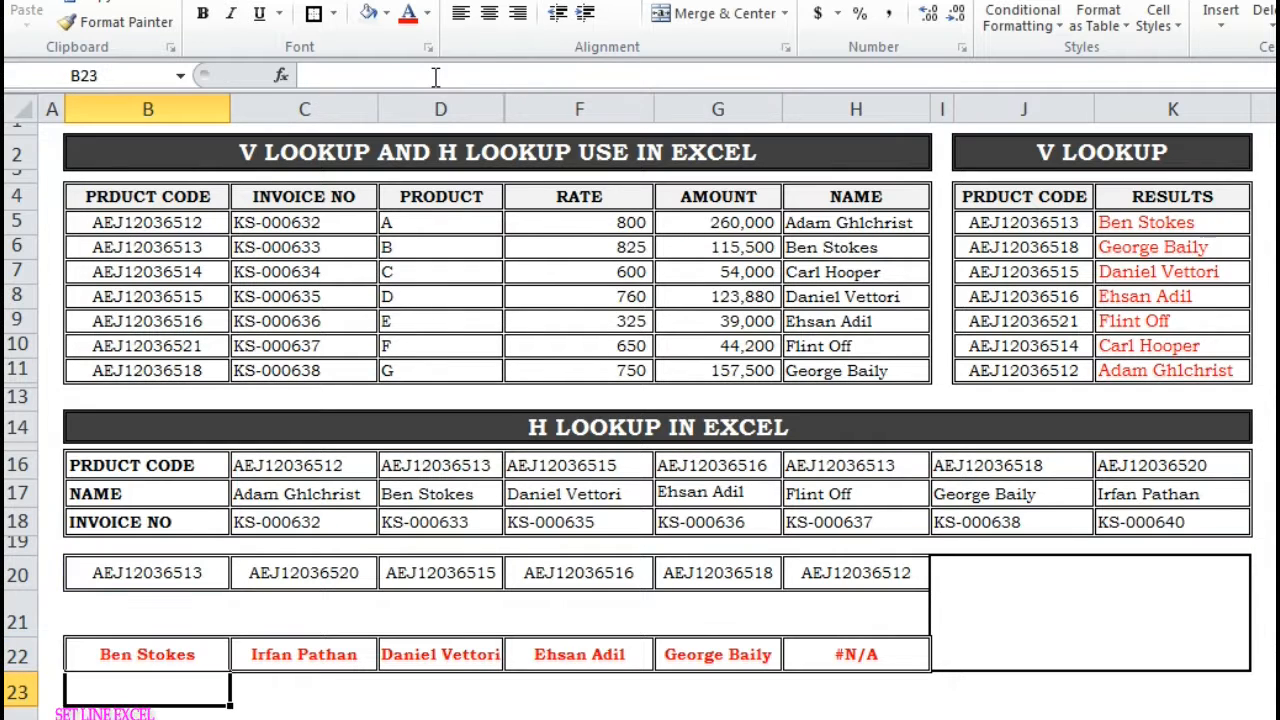
left_click(174, 648)
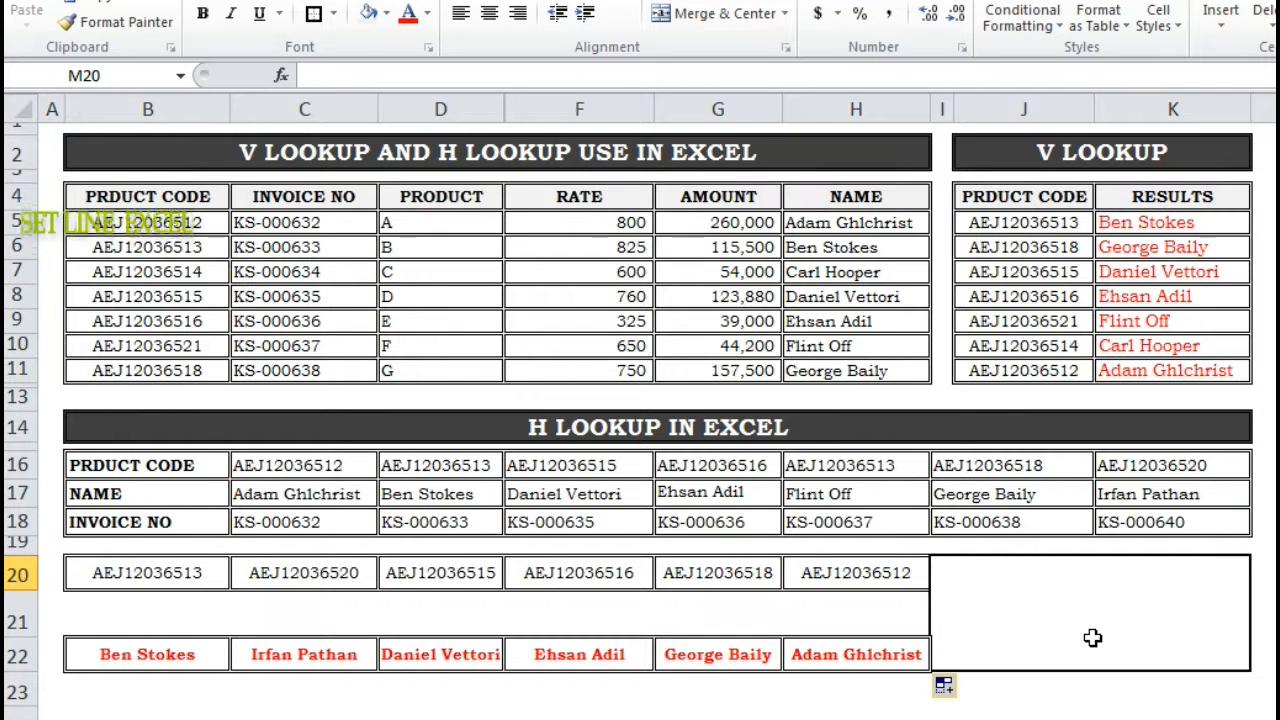
Begin a note in the merged cell I20 with "SO IN THIS WAY WE CAN GET THE RESULTS AS HLOOK UP OR".
left_click(1059, 609)
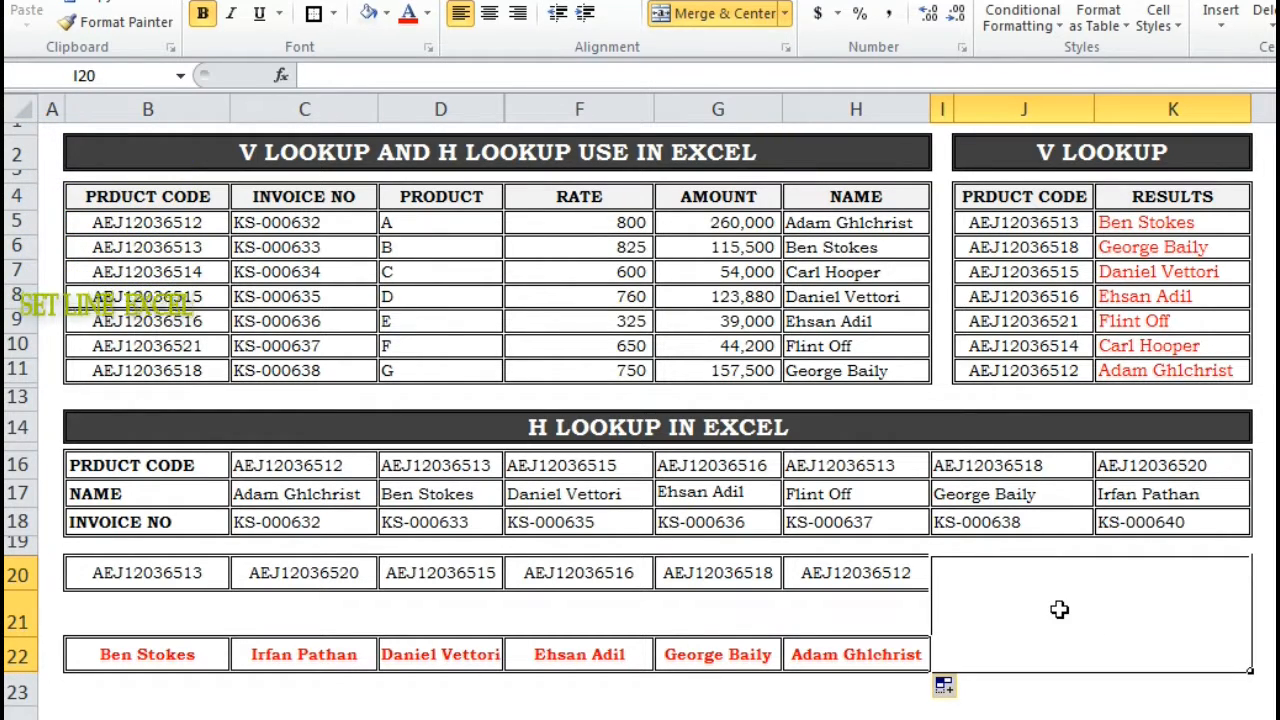
type("SO IN THIS WAY")
type("WE C")
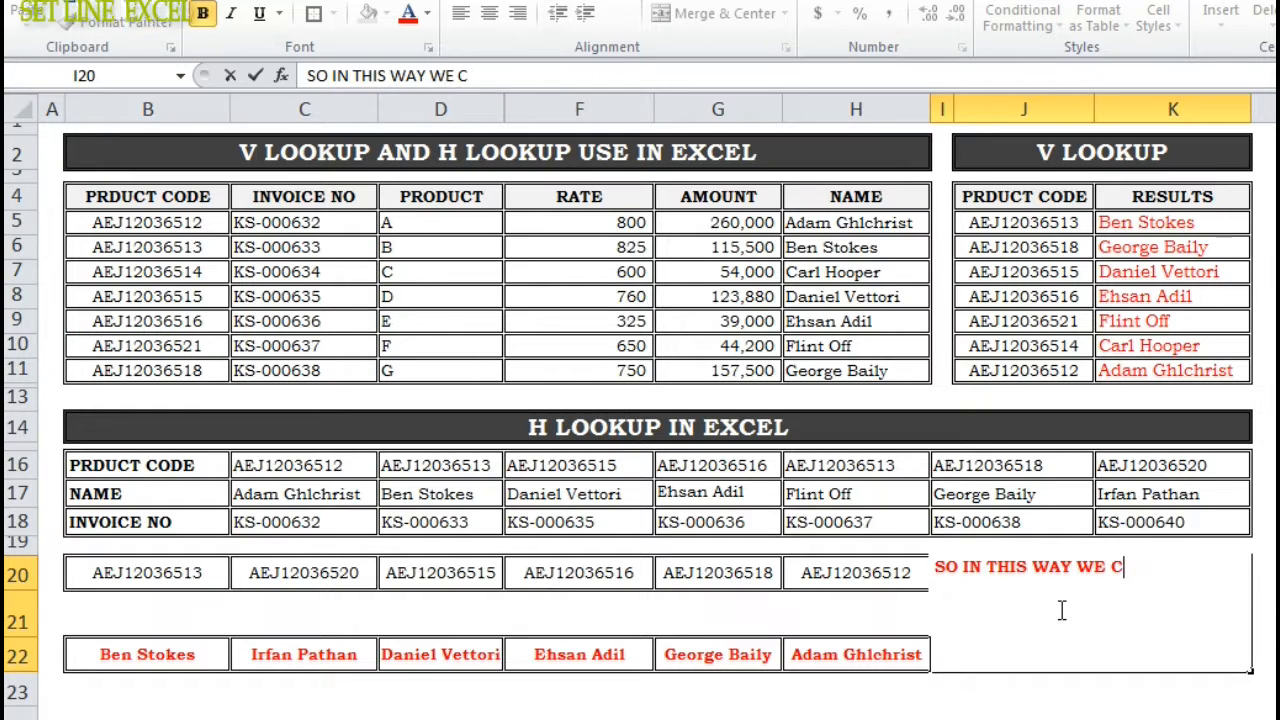
type("AN GET THE RESULTS H")
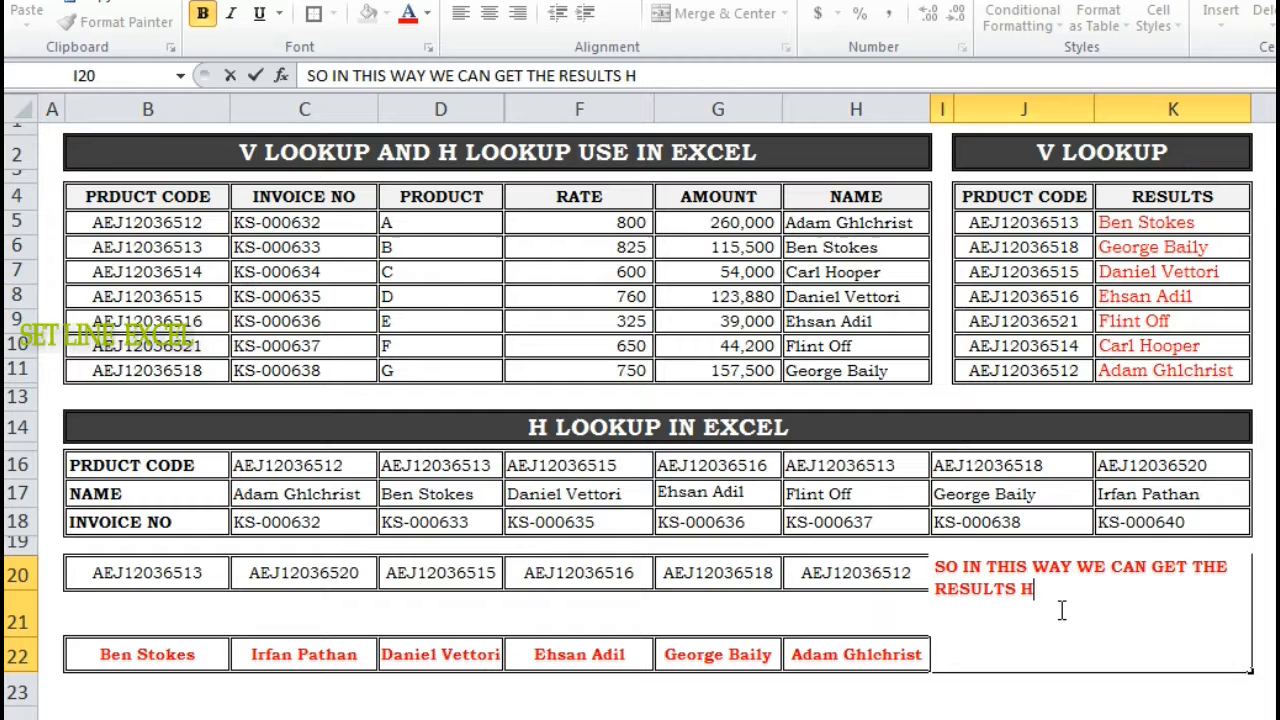
key("BackSpace")
type("AS HLOOK UP OR ")
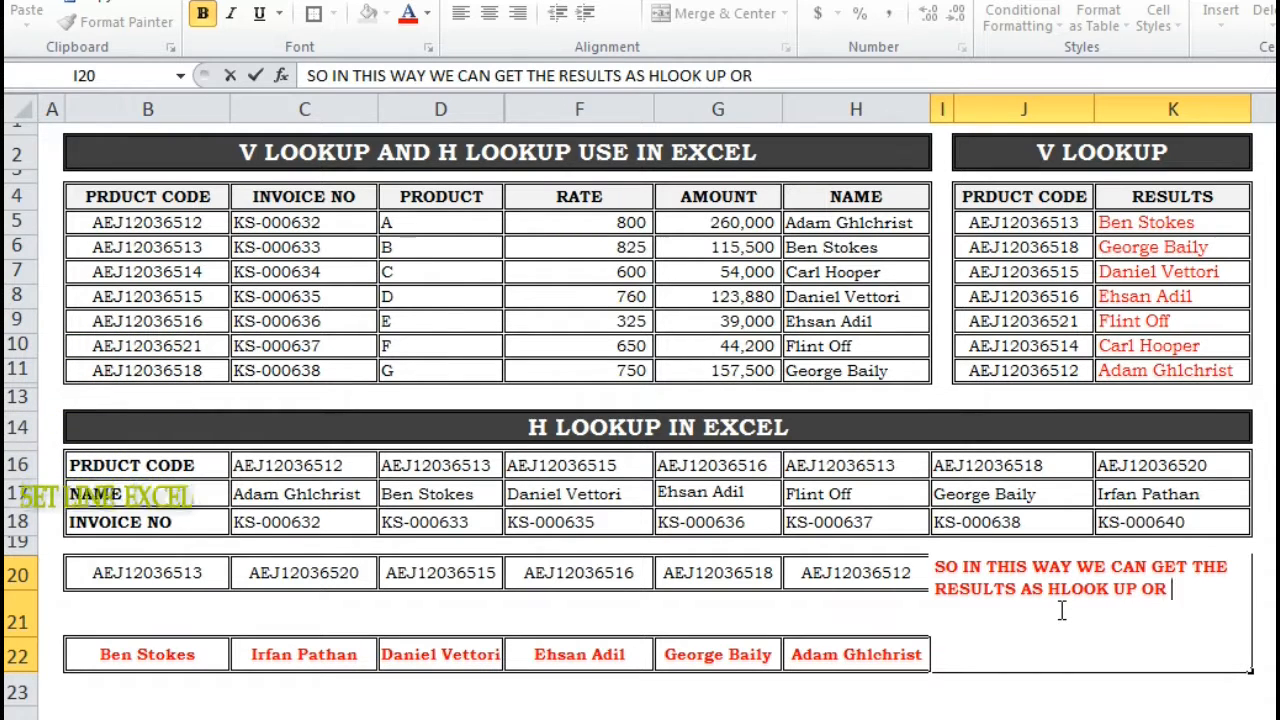
Finish the I20 note with "AS V LOOKUP, PROCEDURE IS SAME JUST V LOOKUP WORKS VERTICALLY BUT H LOOKUP WORKS HORIZONTALLY".
type("AS V LOOKUP, PROCEDURE IS SAME JUST V LOOKUP WORKS VER")
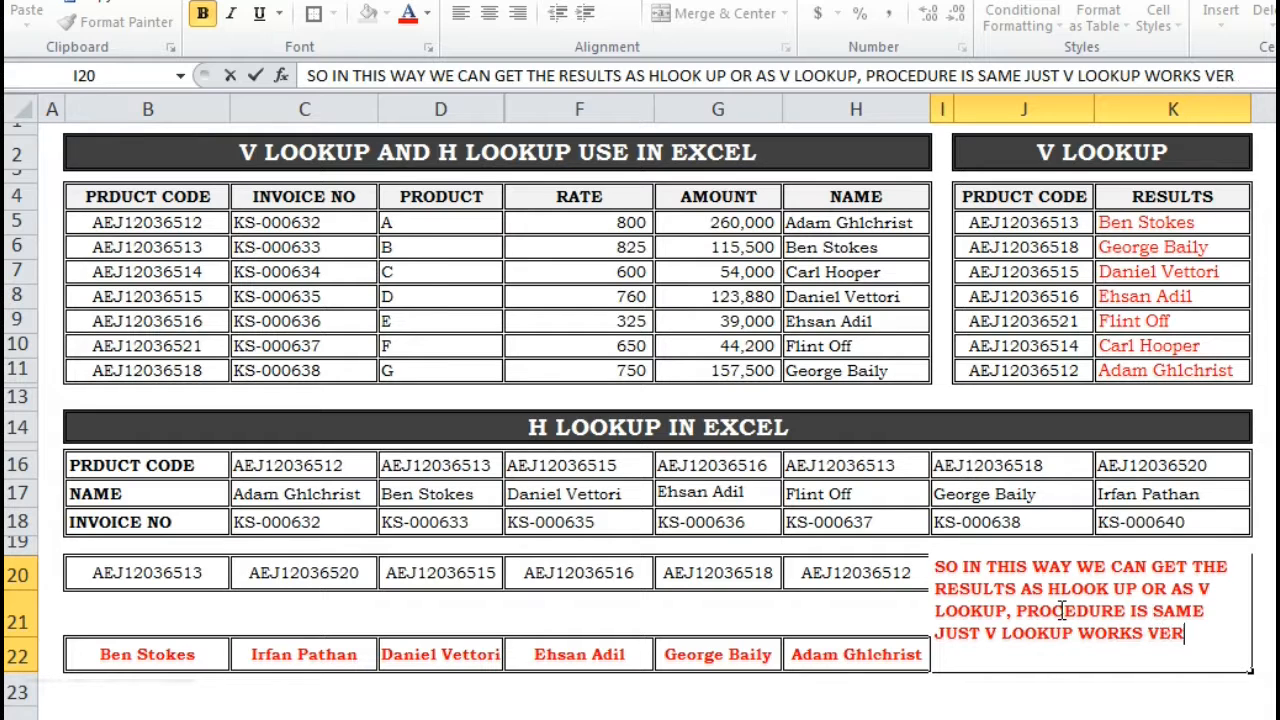
type("TICALLY BUT ")
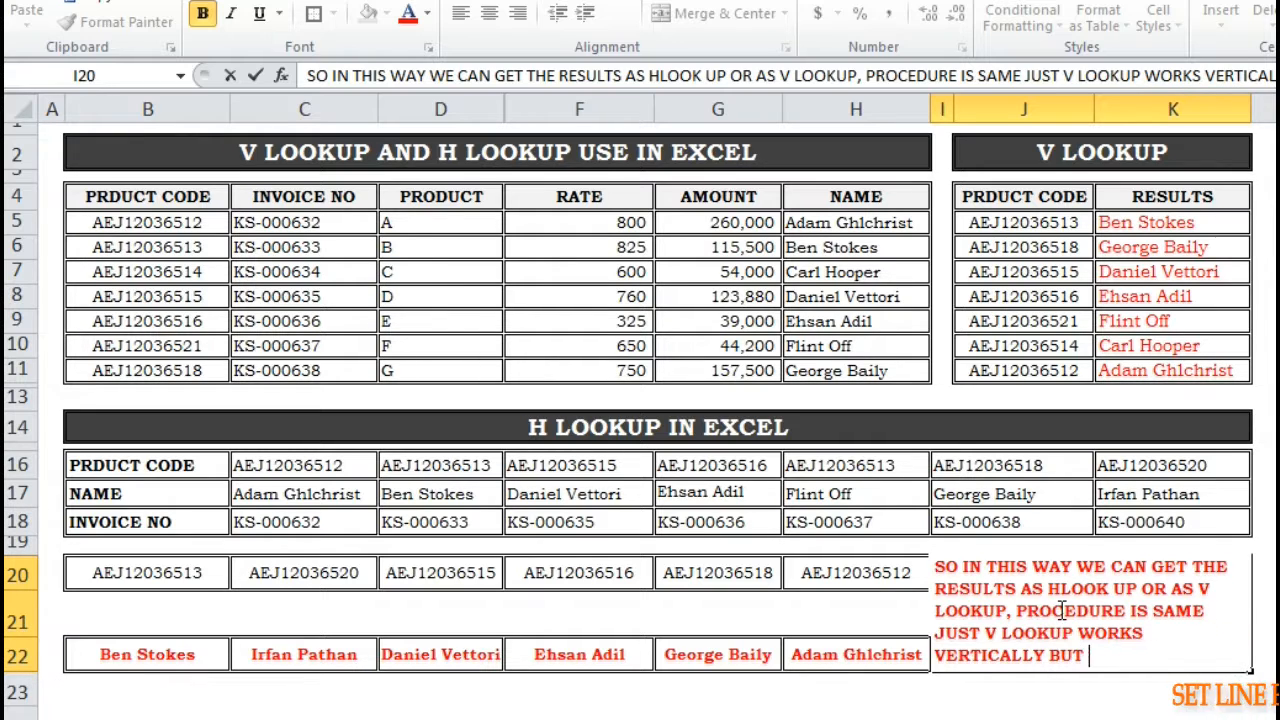
type("H LOOKUP ")
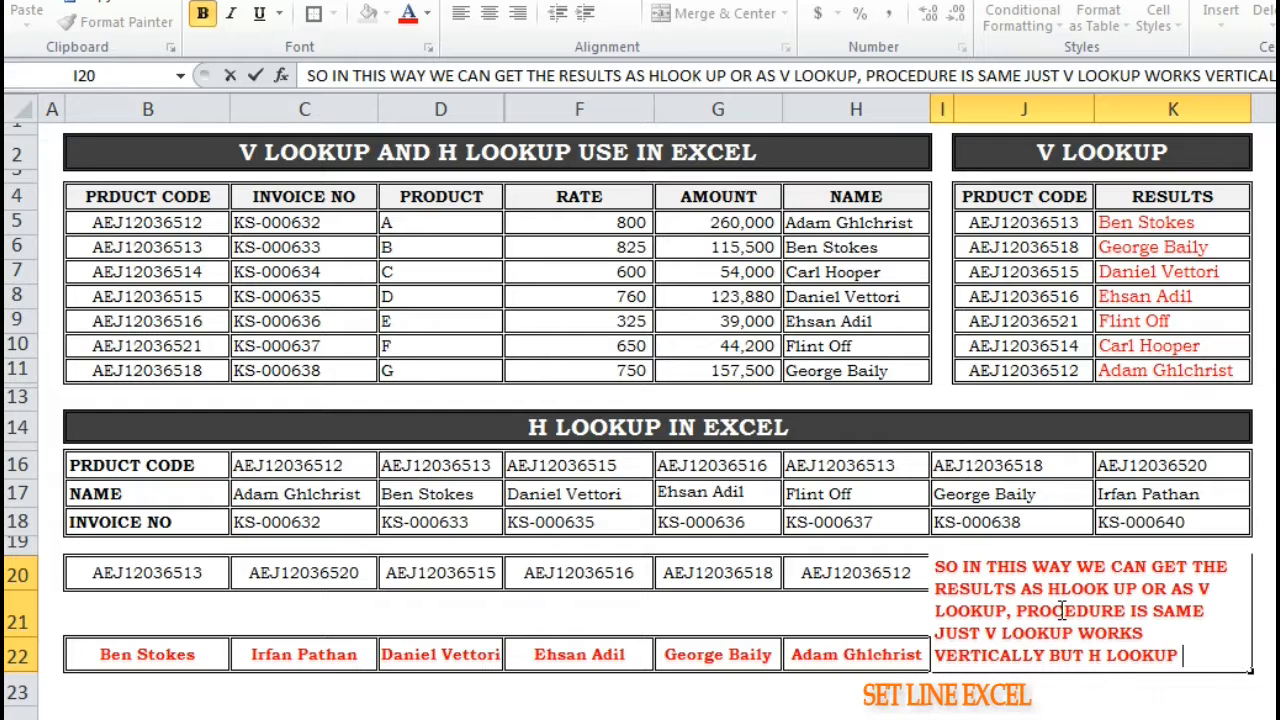
type("WORKS HORIZONTALLY")
key("Return")
Replace the note in the merged cell I20 with "THANKS FOR WATCHING.".
left_click(1118, 620)
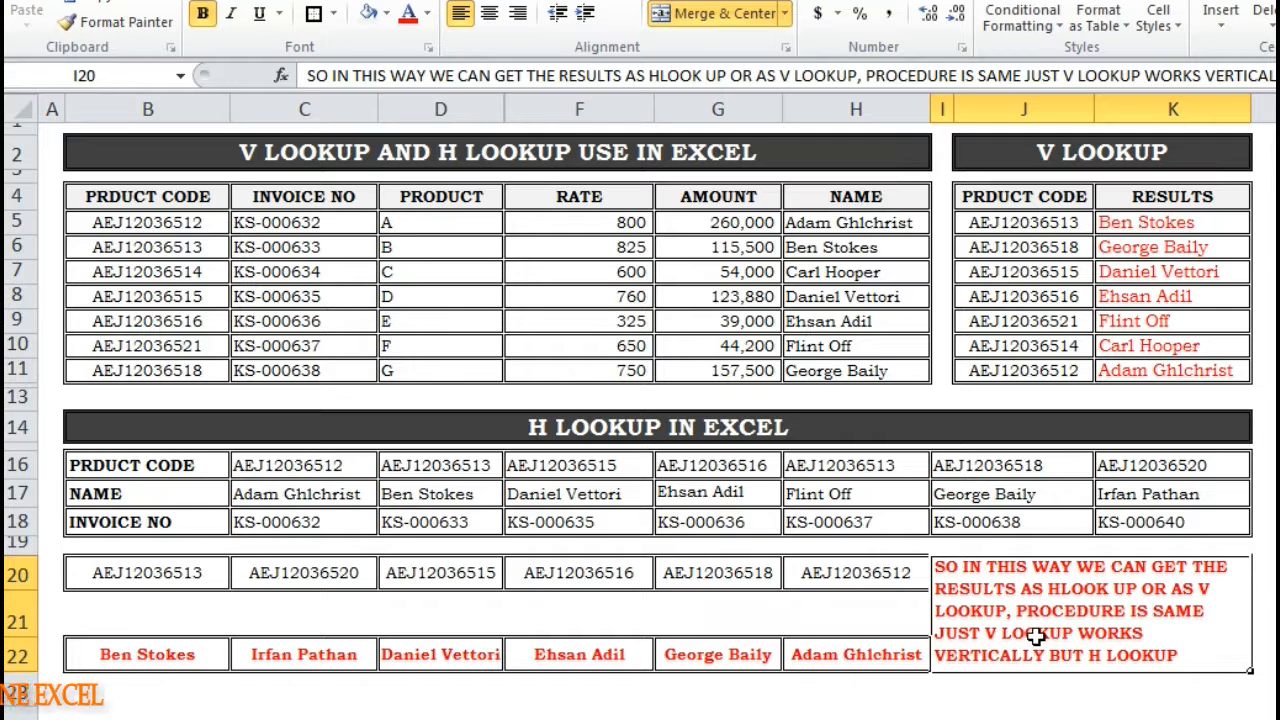
type("THANKS FOR WATCHING.")
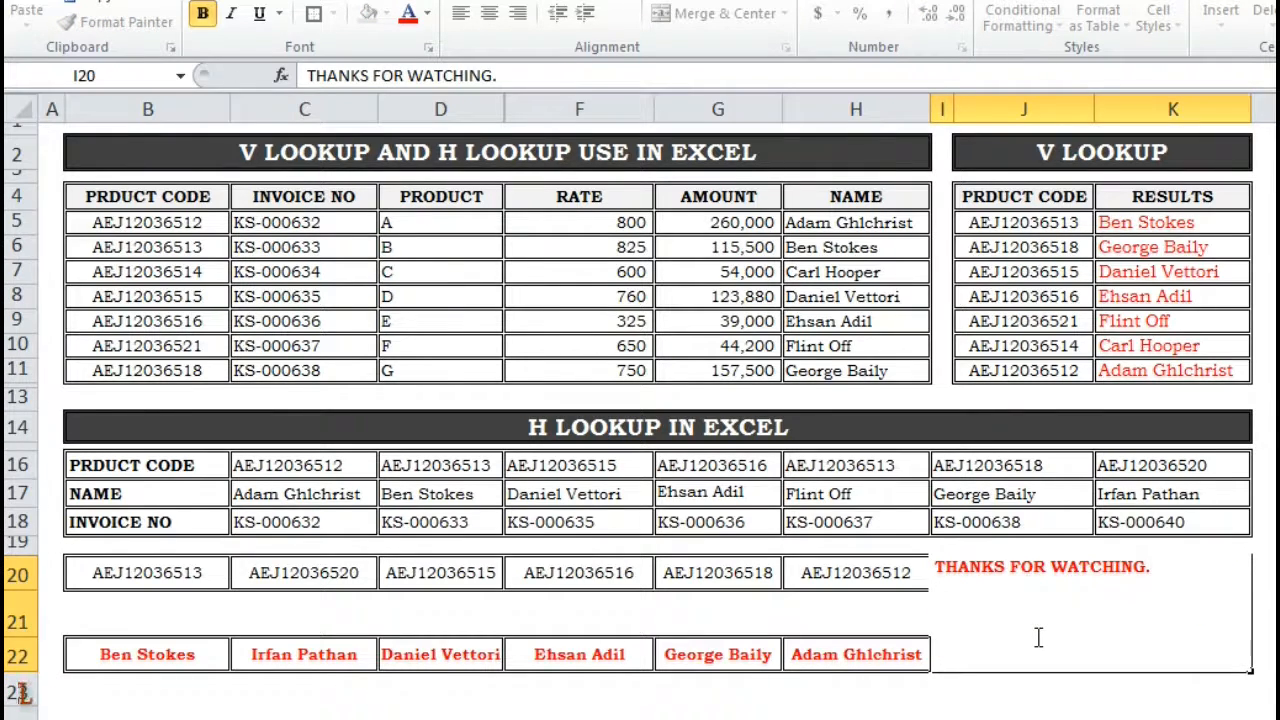
key("Return")
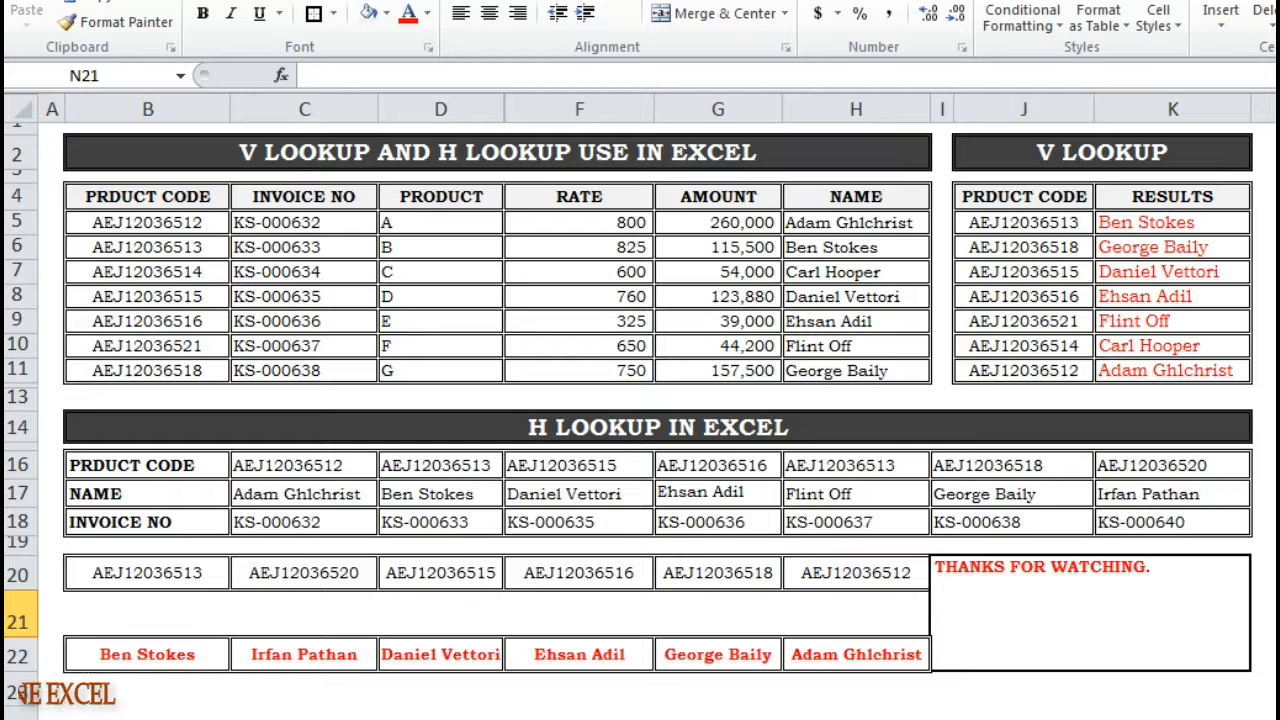